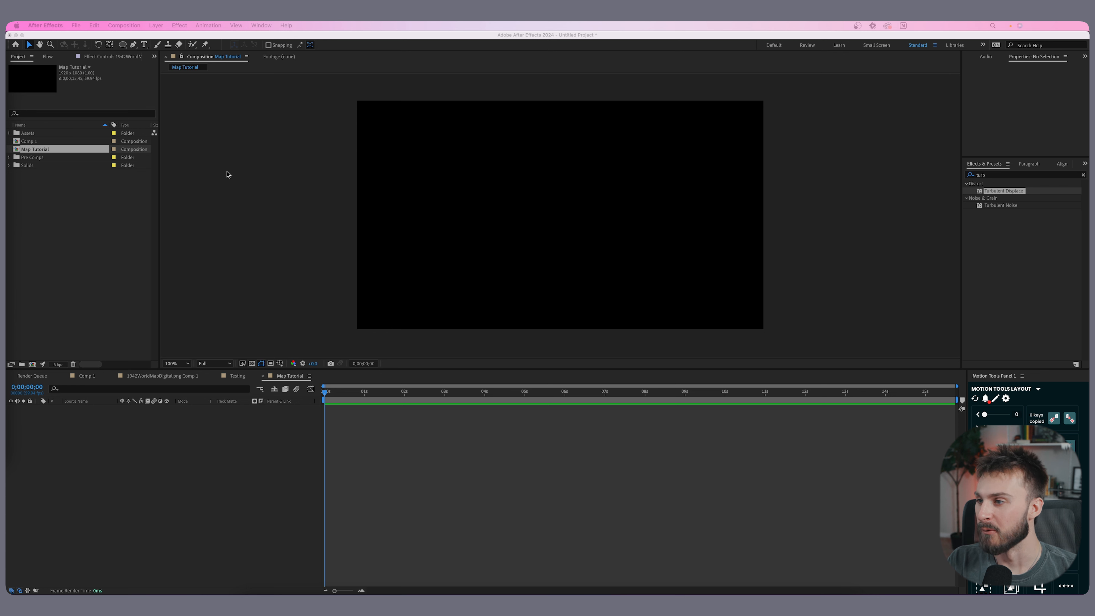
# - Open the Map Tutorial composition settings to review them, then close the dialog
pyautogui.click(334, 216)
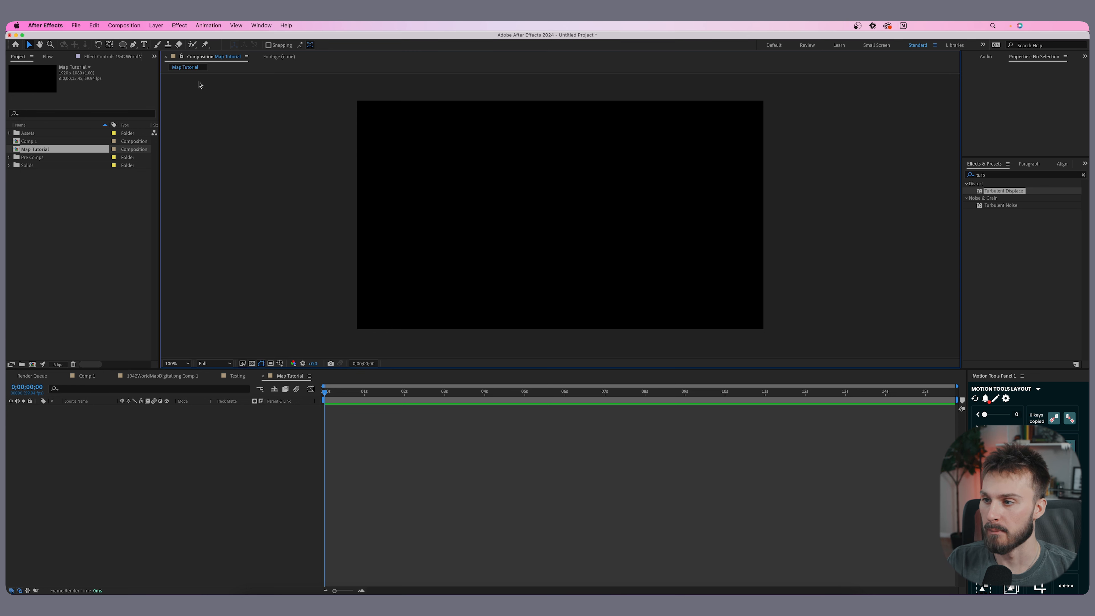
pyautogui.click(122, 25)
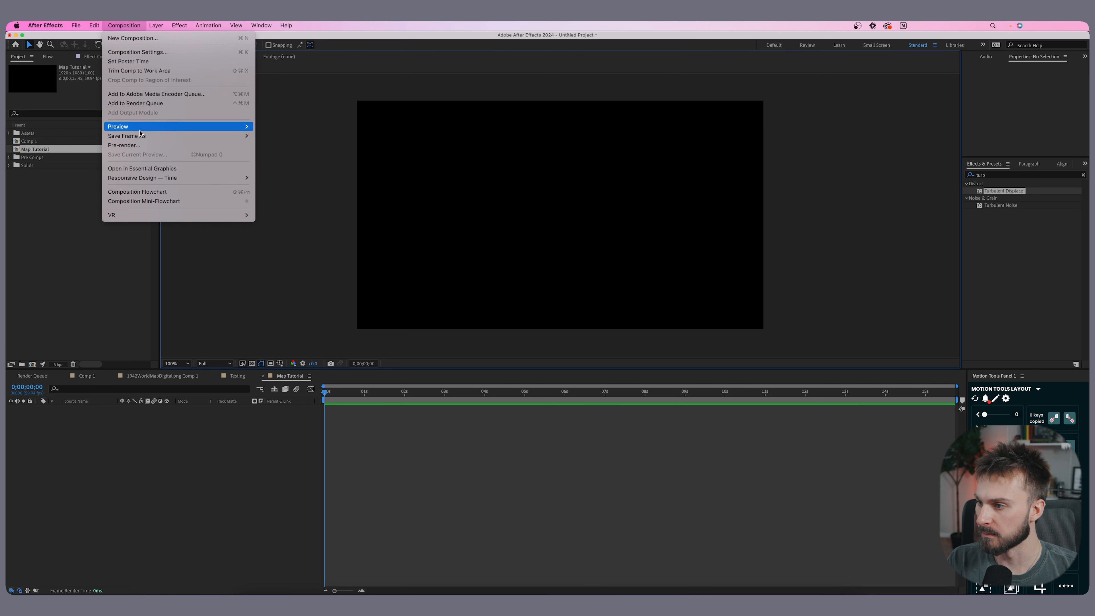
pyautogui.click(138, 52)
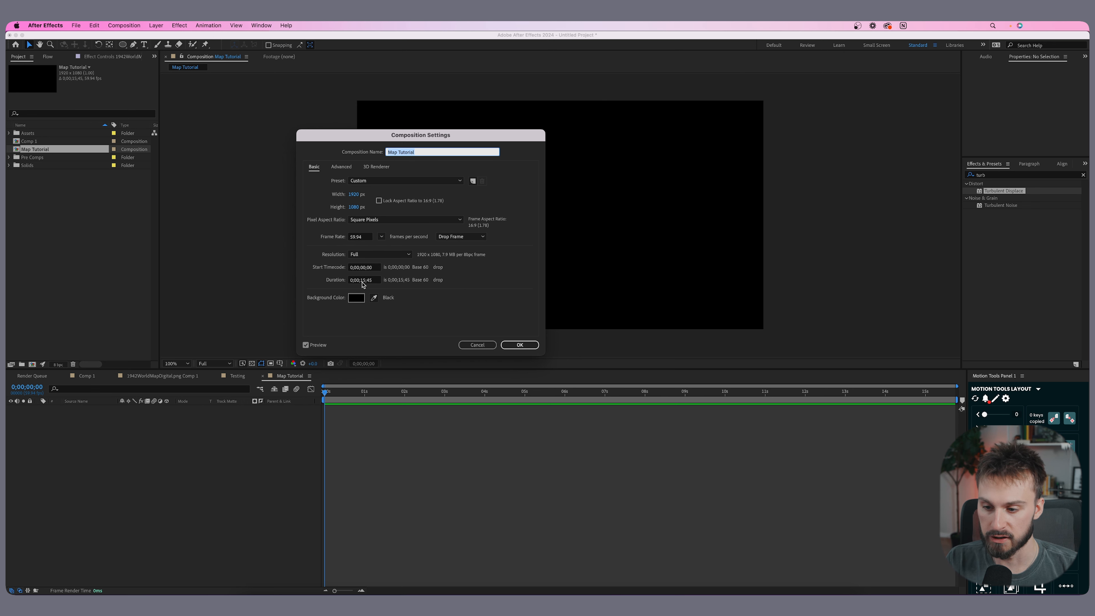
pyautogui.click(530, 346)
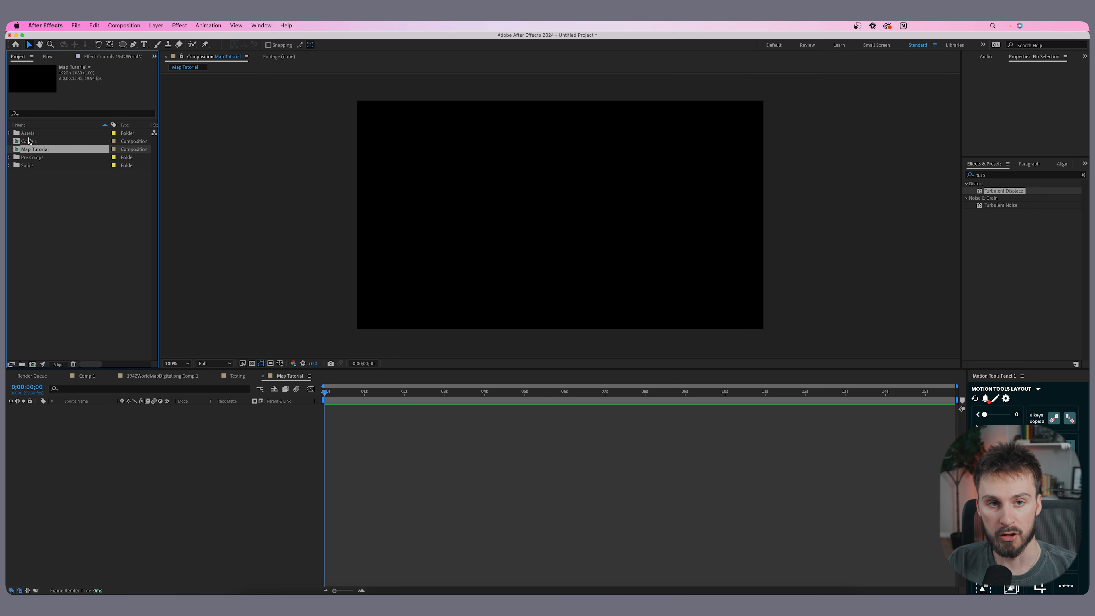
# - Add 1942WorldMapDigital.png from the Assets folder into the Map Tutorial composition
pyautogui.click(9, 133)
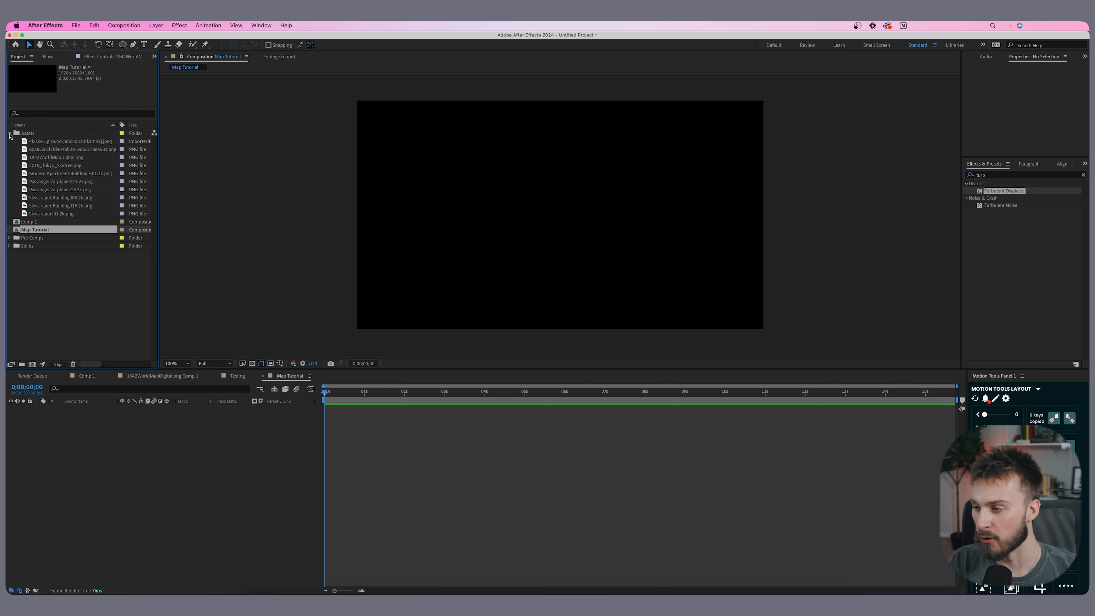
pyautogui.click(9, 133)
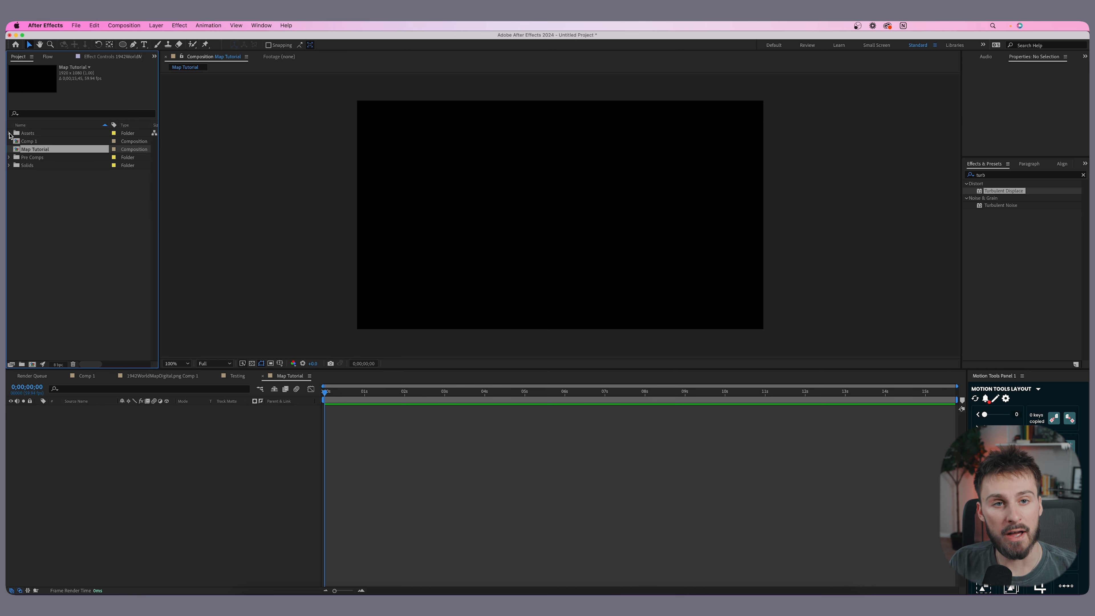
pyautogui.click(9, 133)
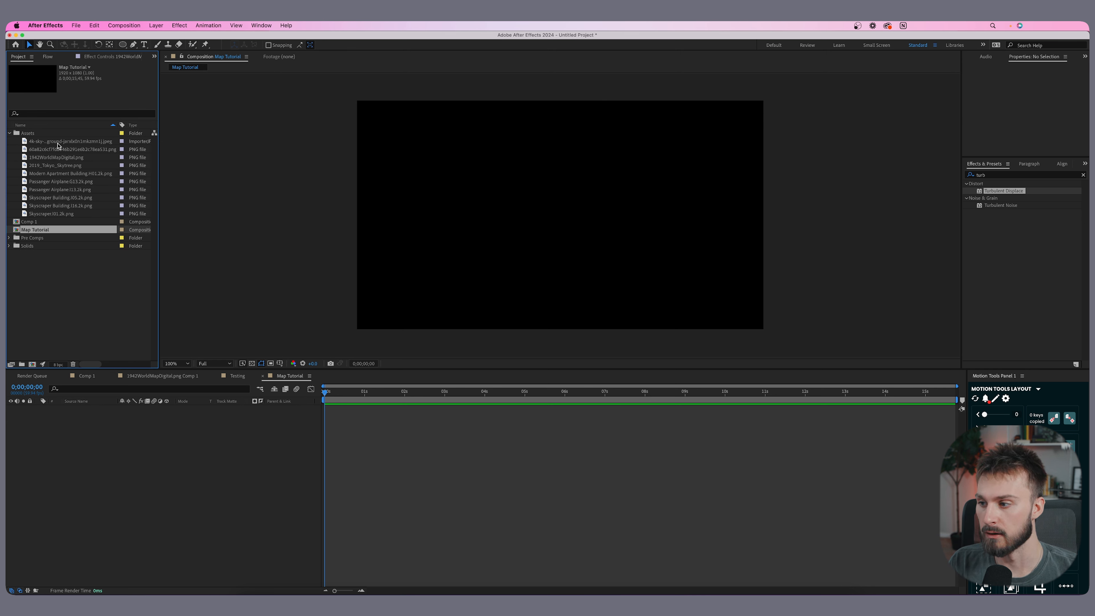
pyautogui.moveTo(57, 157); pyautogui.dragTo(551, 216)
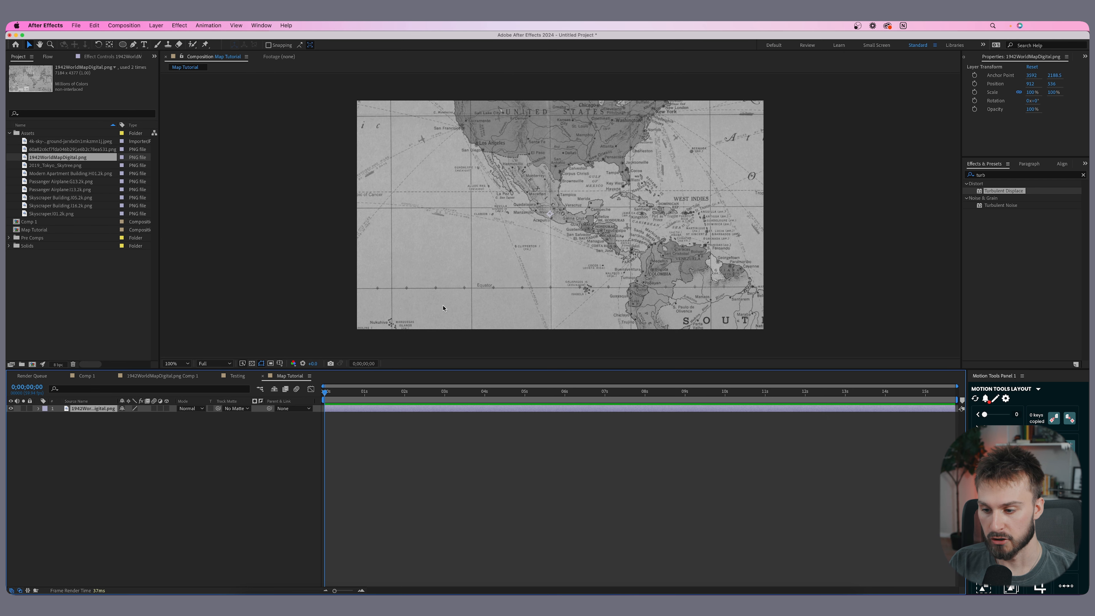
# - Pre-compose the map layer, leaving all attributes, into a new composition named Large Map
pyautogui.rightClick(330, 408)
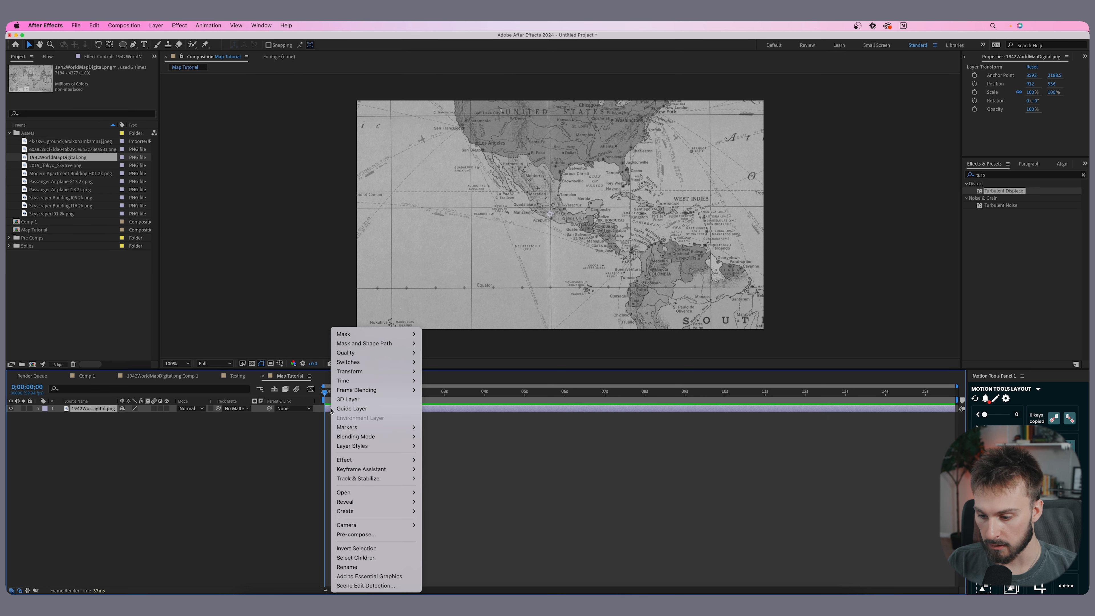
pyautogui.click(393, 536)
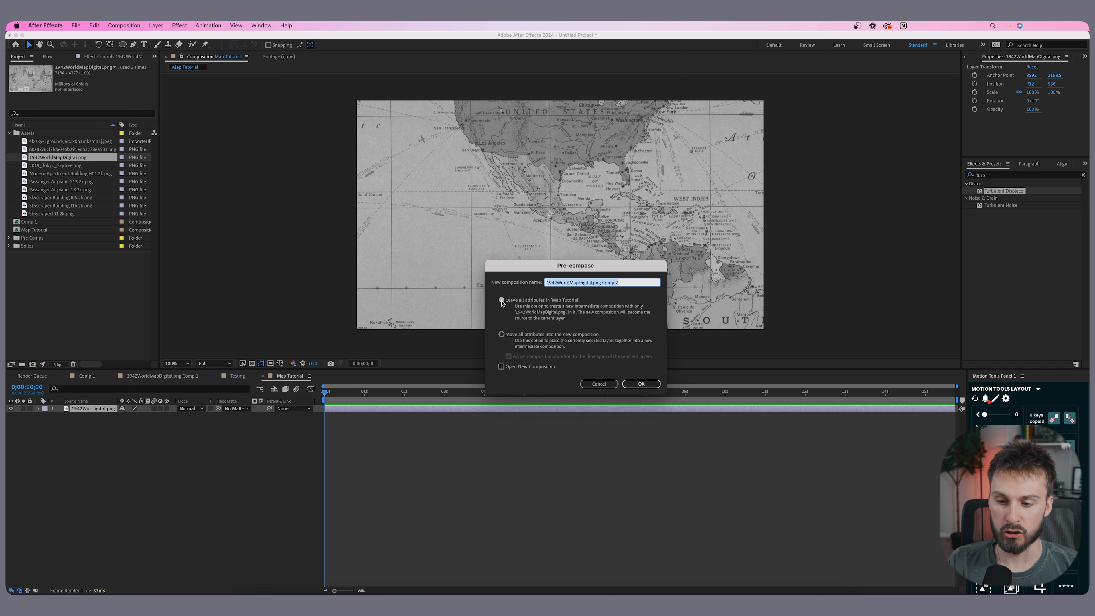
pyautogui.press('BackSpace')
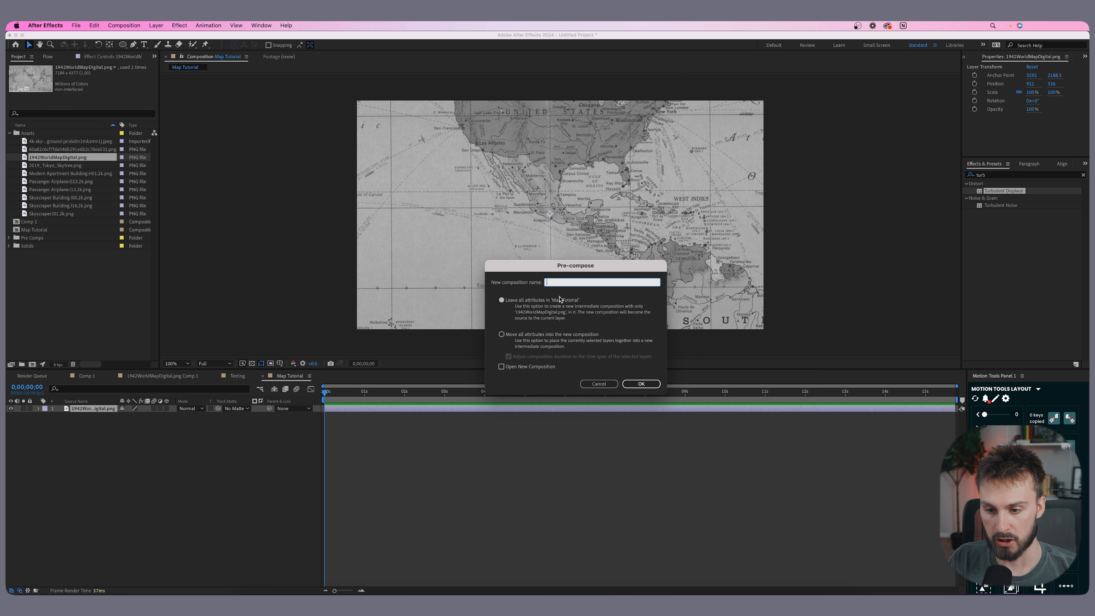
pyautogui.write('Large Map')
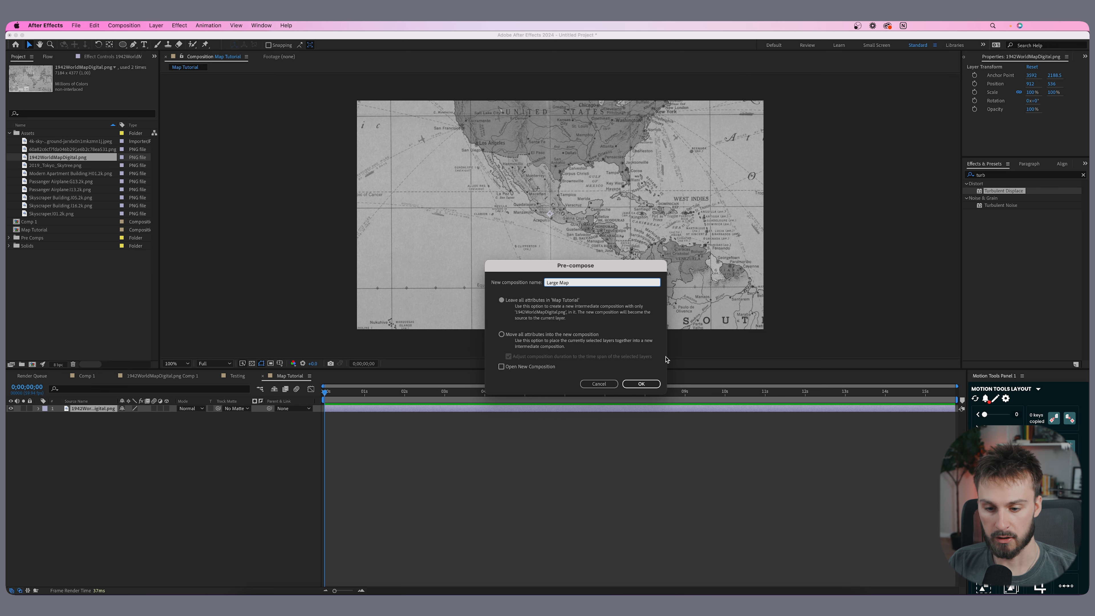
pyautogui.click(642, 384)
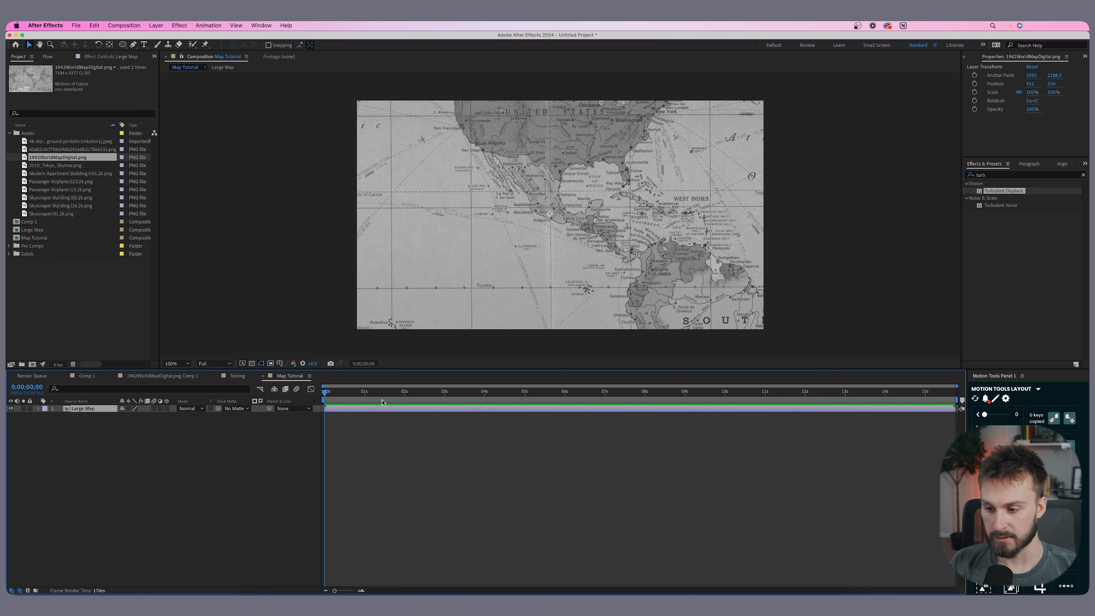
# - Open the Large Map composition and zoom in and out to examine the whole map
pyautogui.doubleClick(369, 411)
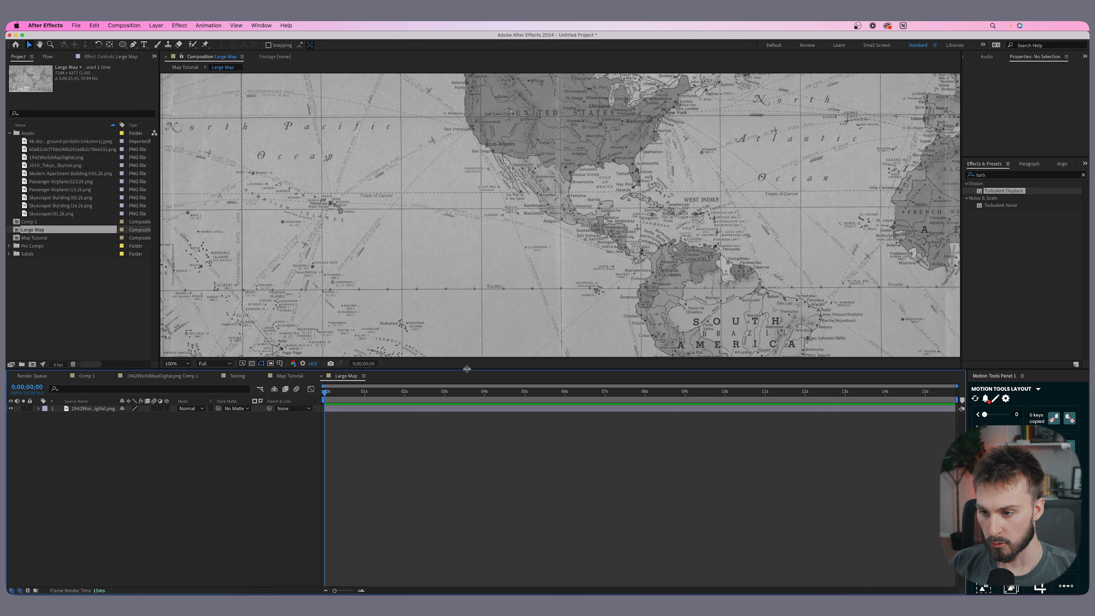
pyautogui.scroll(-4, 446, 133)
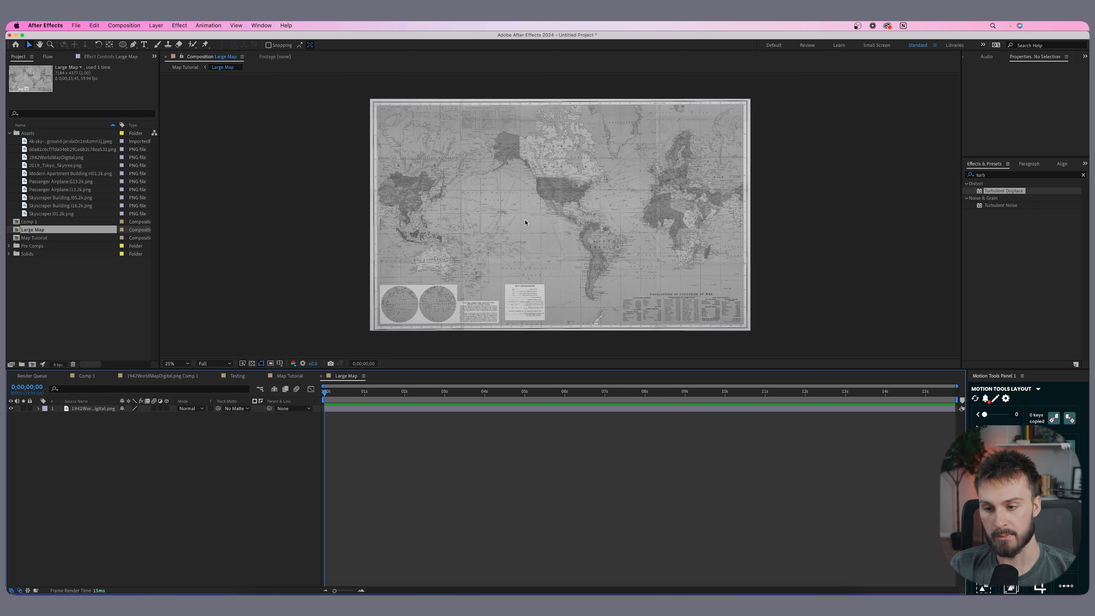
pyautogui.scroll(8, 436, 203)
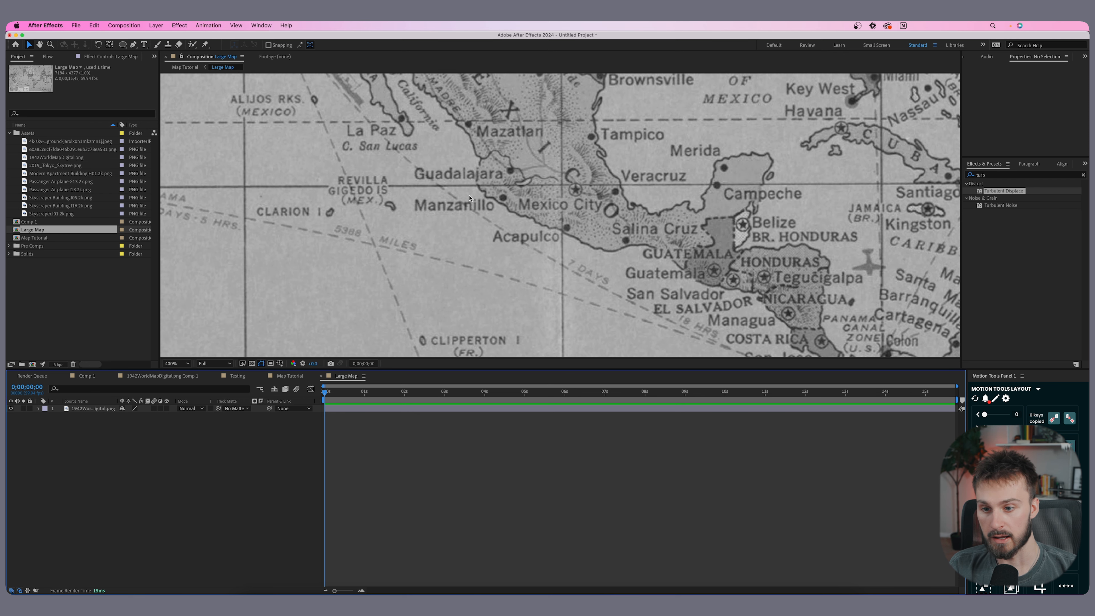
pyautogui.scroll(-8, 502, 211)
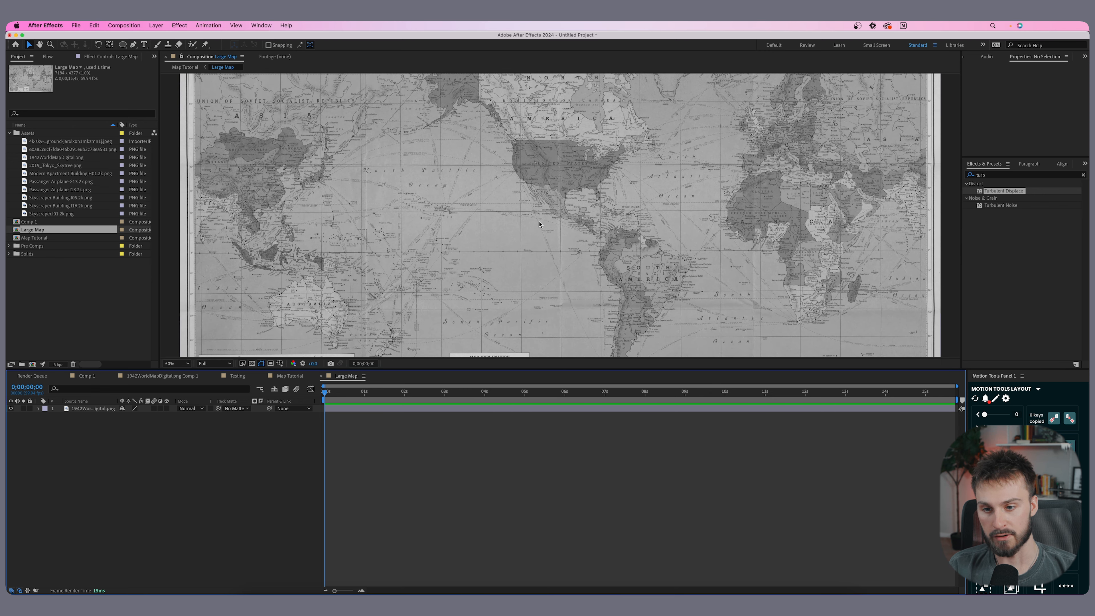
pyautogui.scroll(4, 393, 202)
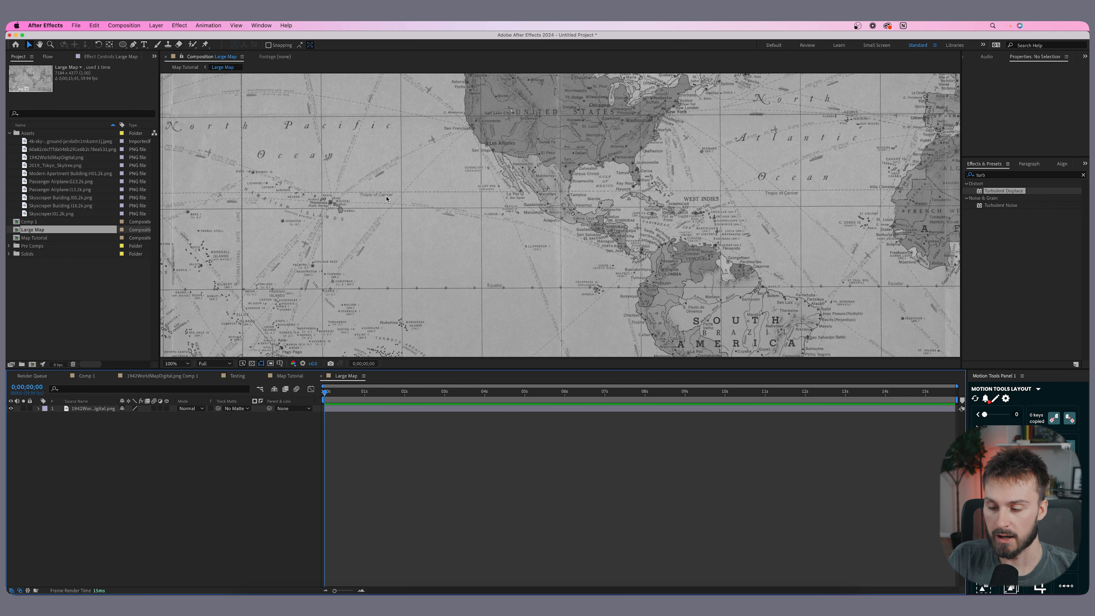
pyautogui.scroll(-6, 386, 199)
pyautogui.scroll(4, 386, 200)
pyautogui.scroll(-4, 423, 208)
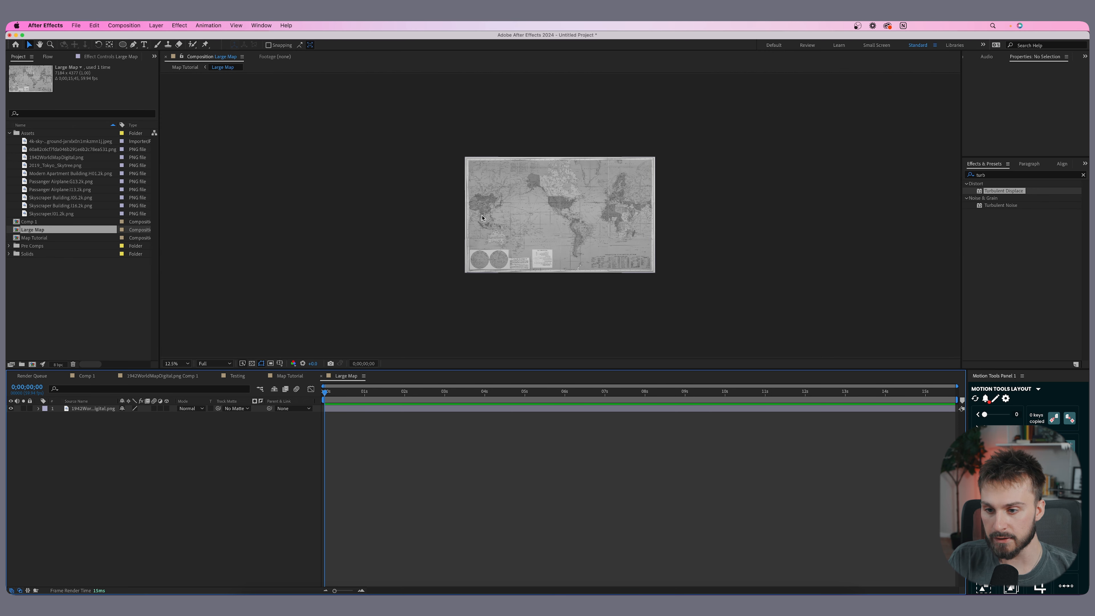
pyautogui.scroll(2, 478, 216)
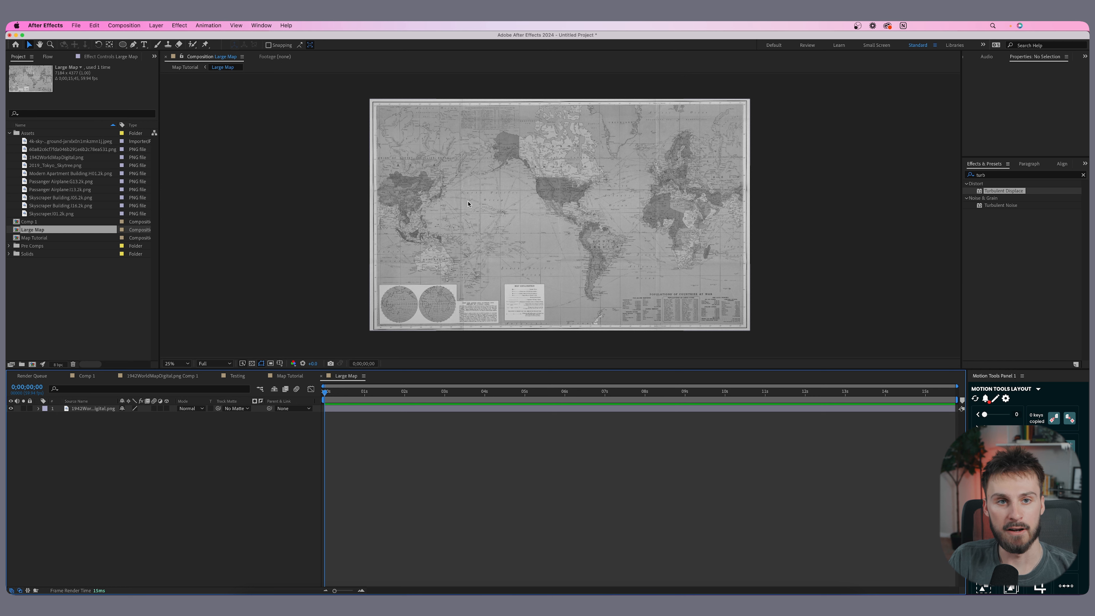
# - Draw a small ellipse shape over Tokyo on the map in the Large Map composition
pyautogui.click(288, 377)
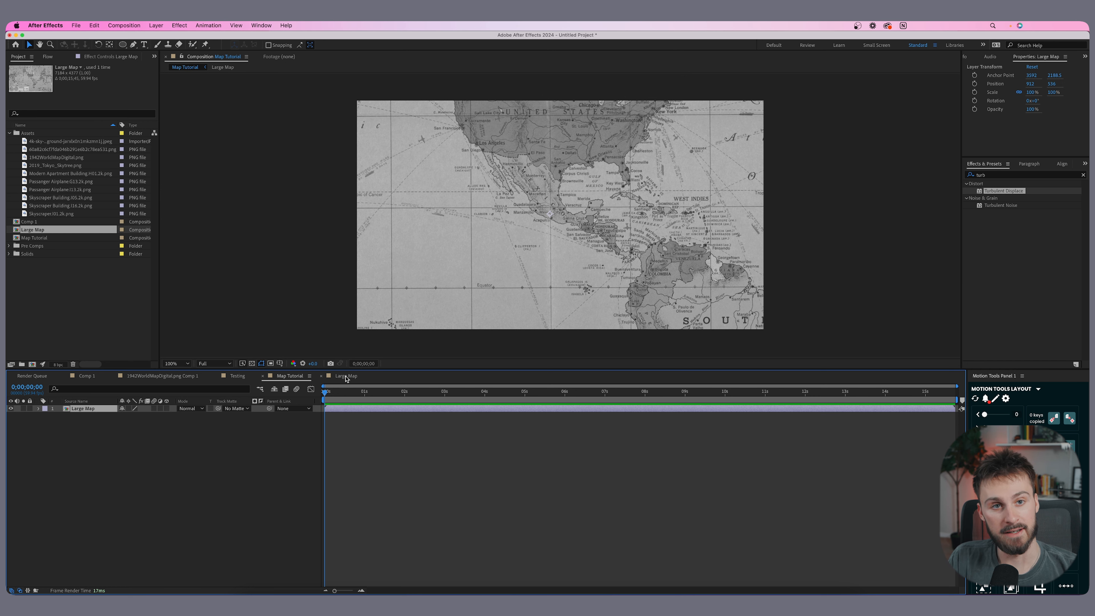
pyautogui.click(347, 377)
pyautogui.scroll(2, 512, 191)
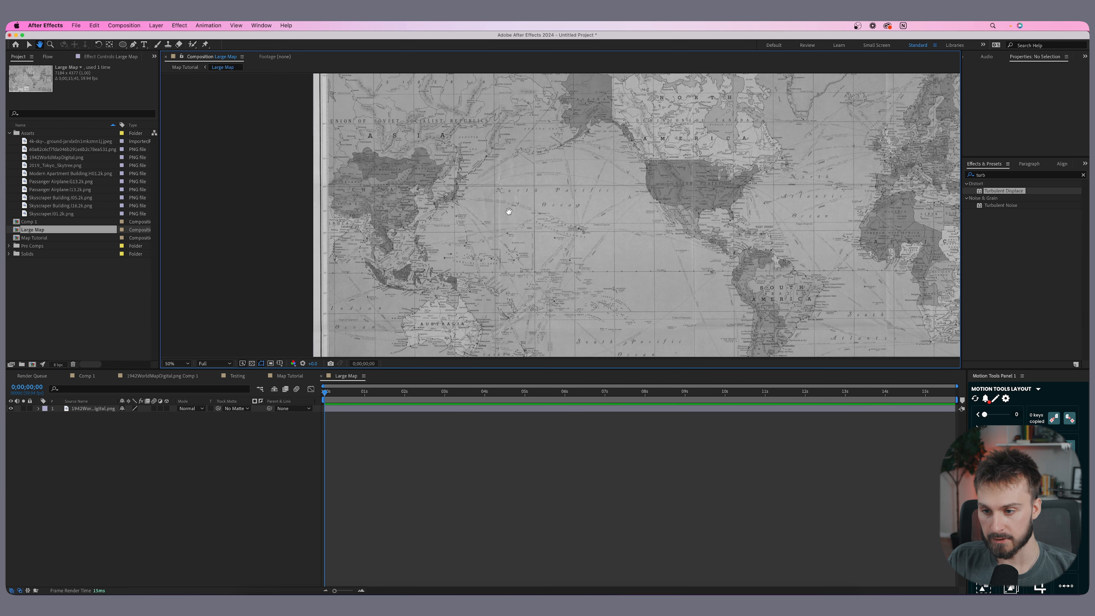
pyautogui.press('v')
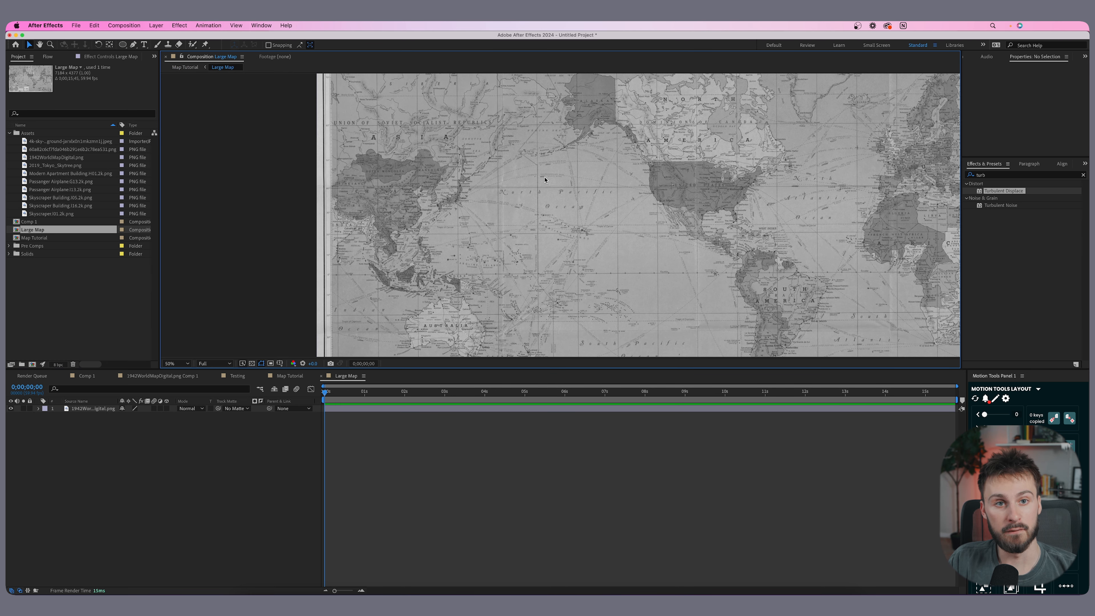
pyautogui.press('.')
pyautogui.moveTo(384, 187); pyautogui.dragTo(478, 216)
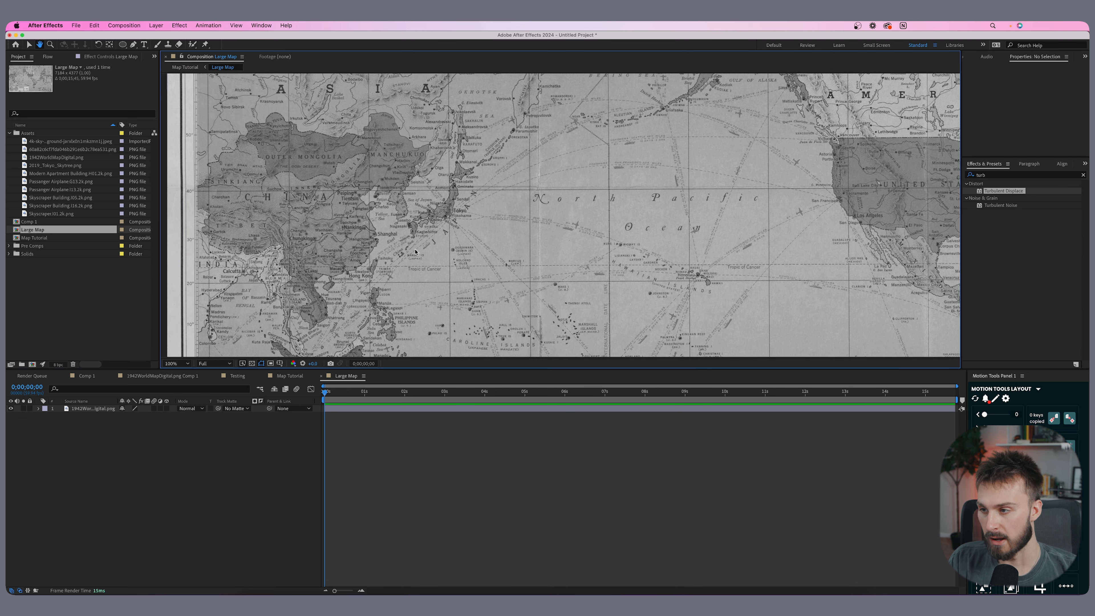
pyautogui.click(122, 46)
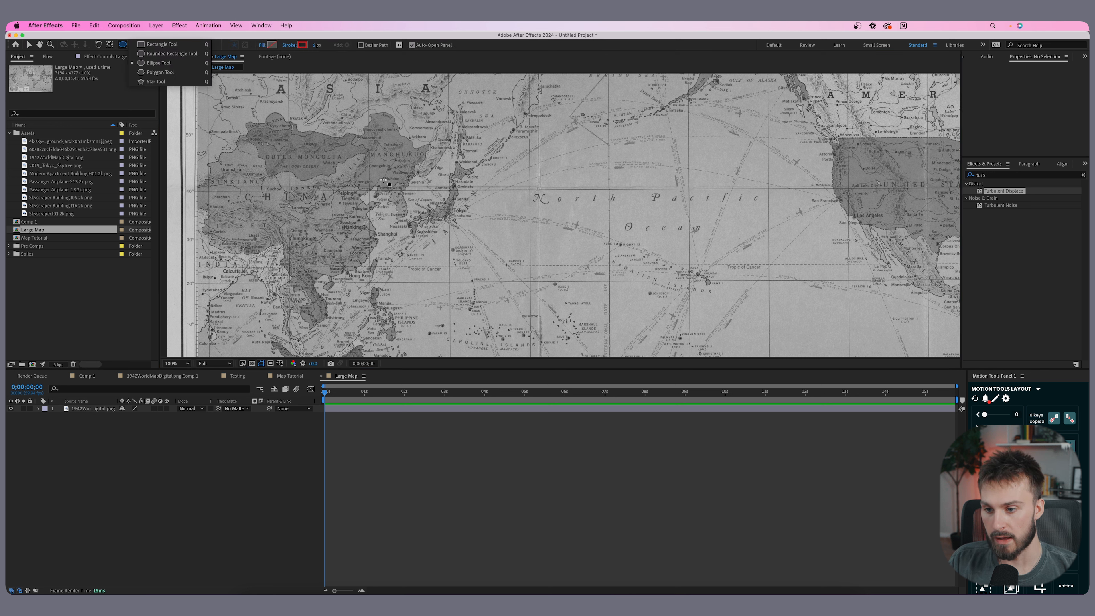
pyautogui.moveTo(436, 202); pyautogui.dragTo(456, 222)
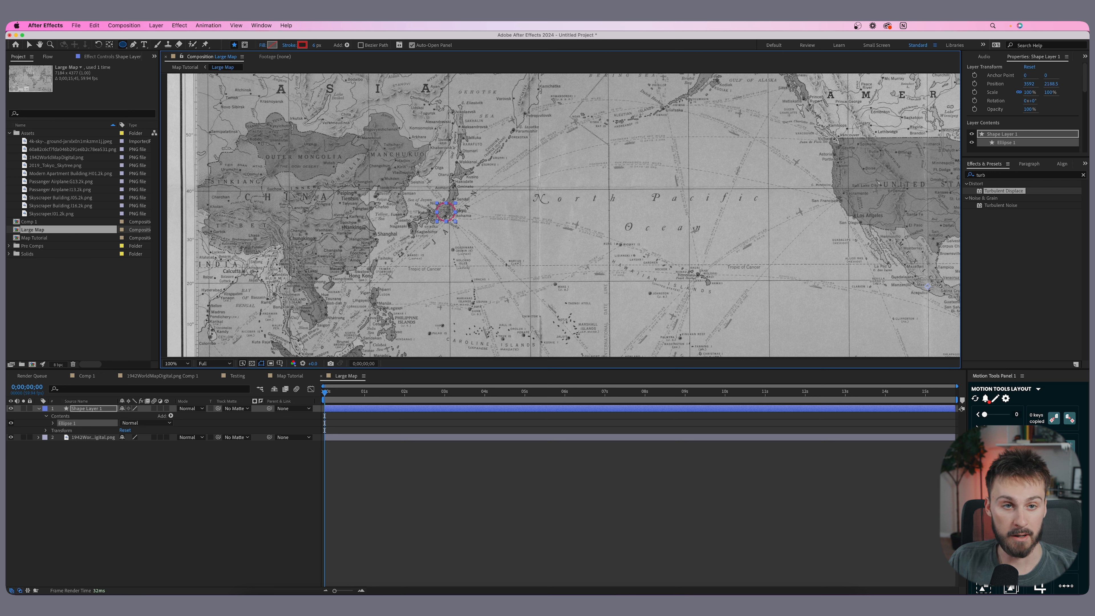
# - Confirm the red stroke colour and increase the ellipse's stroke width
pyautogui.click(302, 44)
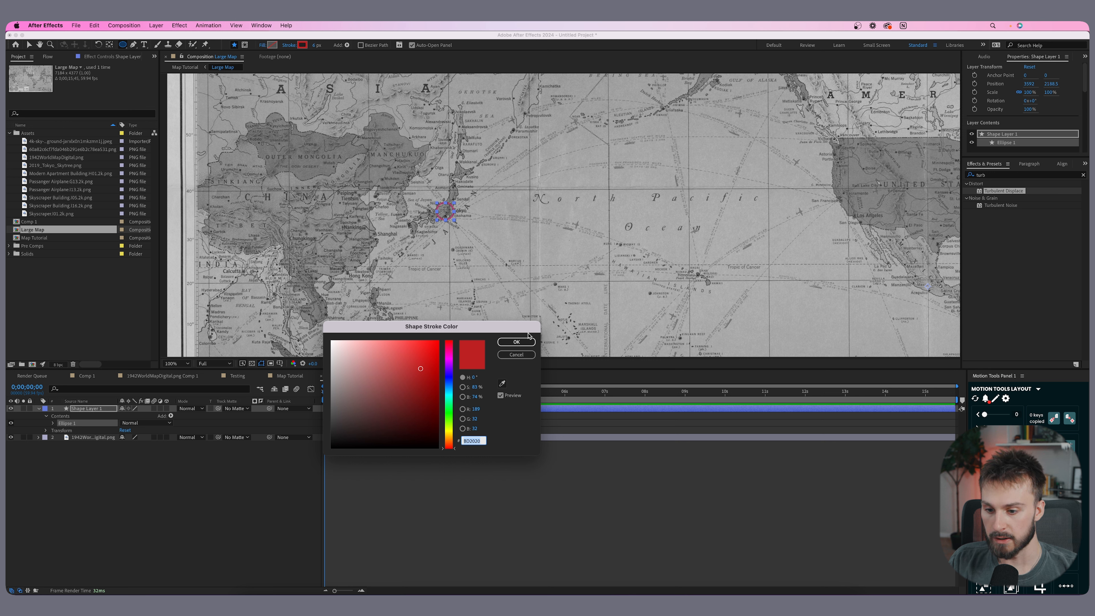
pyautogui.click(516, 341)
pyautogui.moveTo(316, 45); pyautogui.dragTo(319, 46)
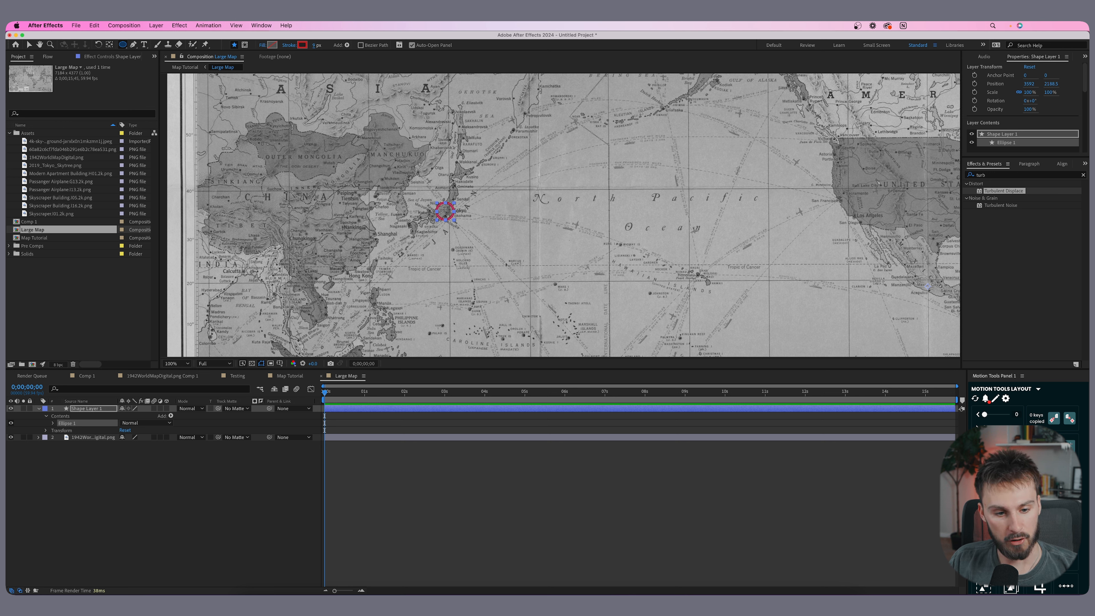
# - Center the ellipse layer's anchor point on the shape
pyautogui.click(1053, 460)
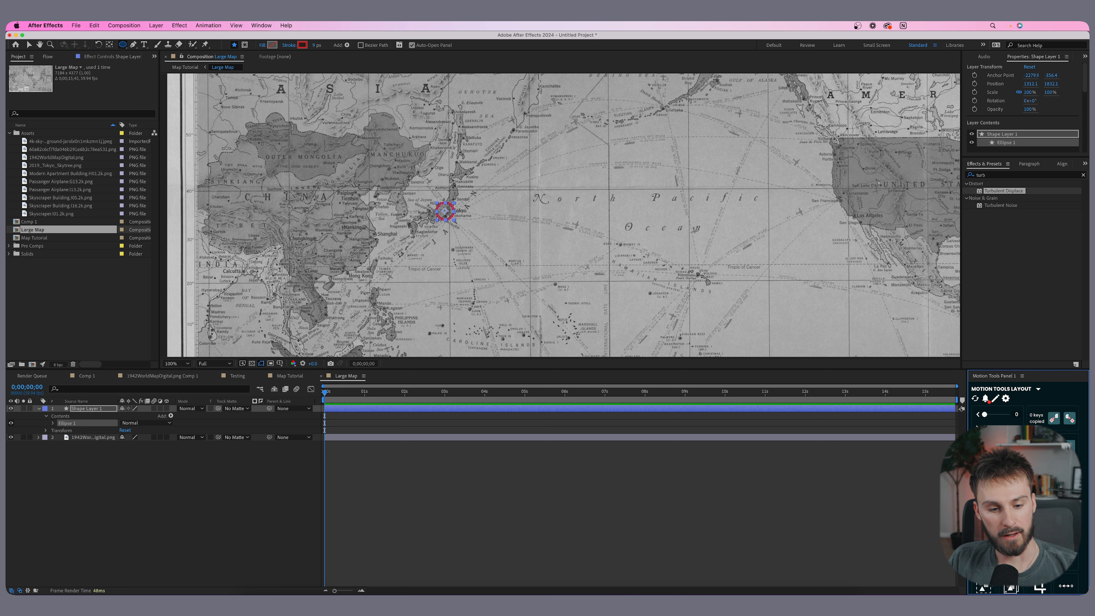
pyautogui.scroll(1, 450, 213)
pyautogui.scroll(-1, 362, 204)
pyautogui.scroll(1, 429, 215)
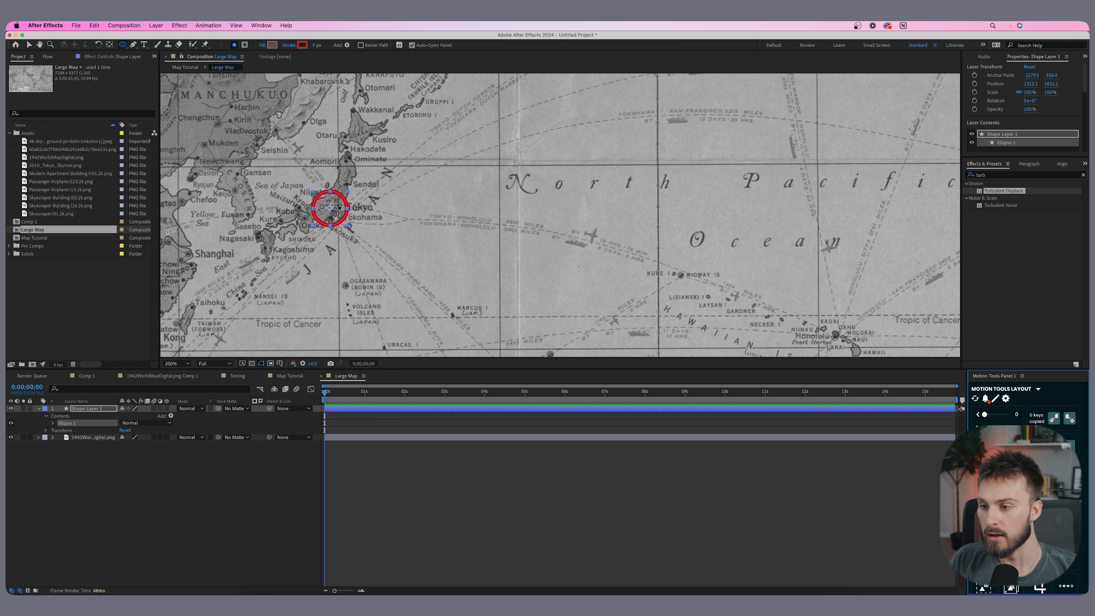
pyautogui.moveTo(332, 204); pyautogui.dragTo(520, 246)
# - Scale the circle down to about 61% and nudge it back over Tokyo
pyautogui.press('s')
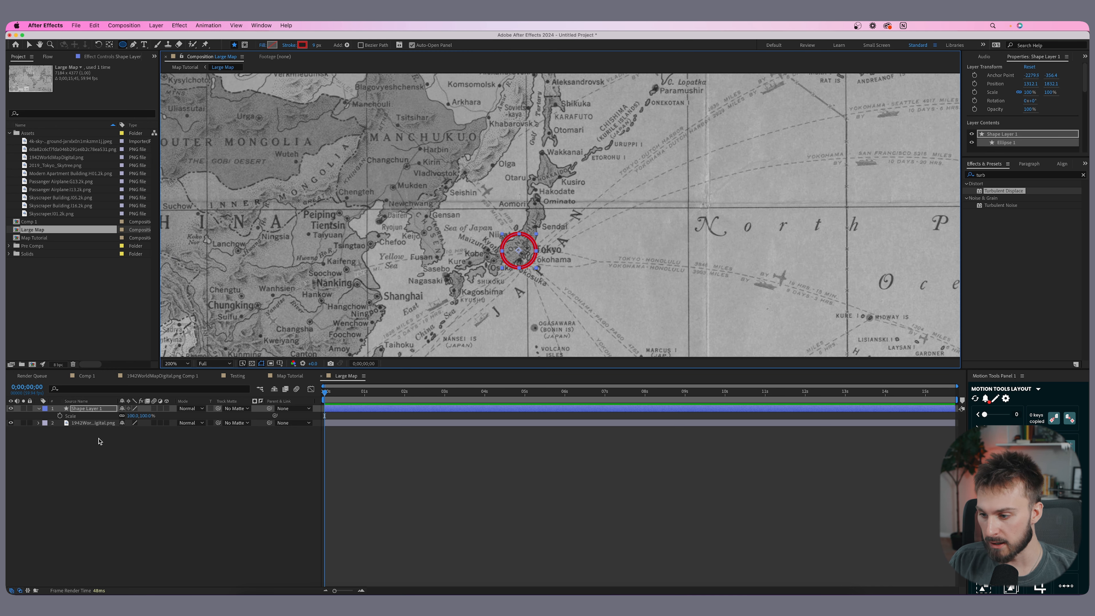
pyautogui.moveTo(134, 416); pyautogui.dragTo(113, 416)
pyautogui.click(29, 44)
pyautogui.moveTo(517, 256); pyautogui.dragTo(525, 256)
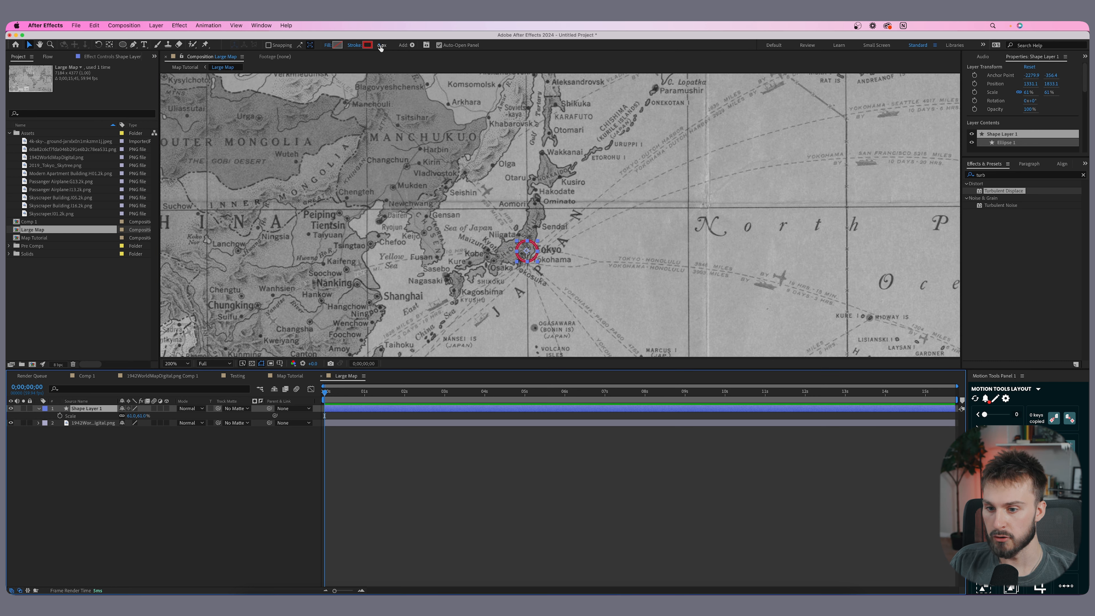
# - Thicken the circle's stroke to 11 px and reduce its scale further
pyautogui.moveTo(380, 47); pyautogui.dragTo(382, 46)
pyautogui.moveTo(131, 416); pyautogui.dragTo(128, 417)
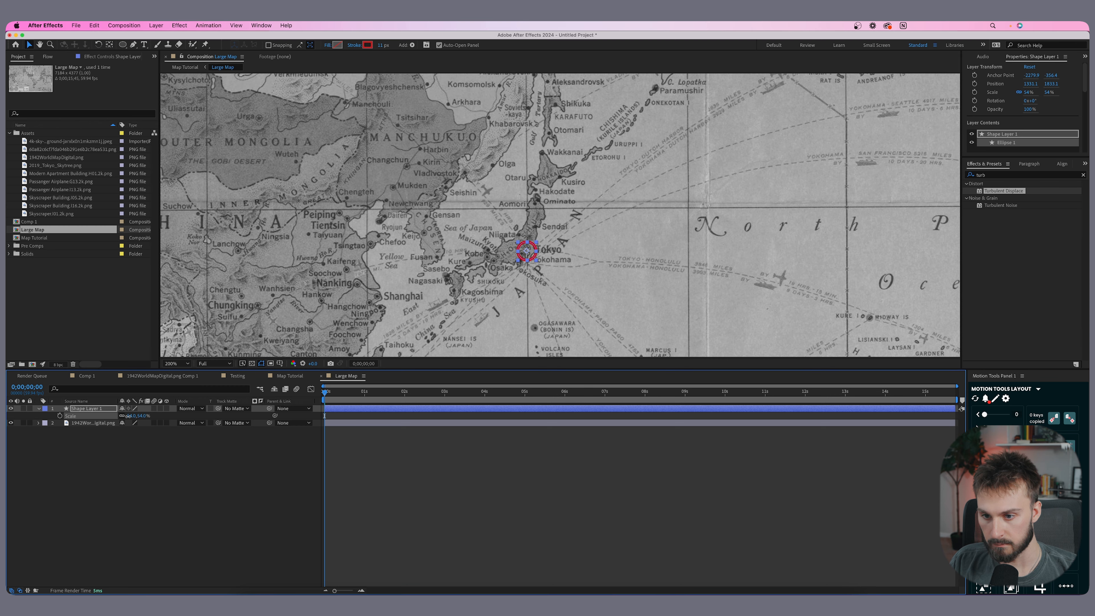
pyautogui.moveTo(456, 242); pyautogui.dragTo(430, 255)
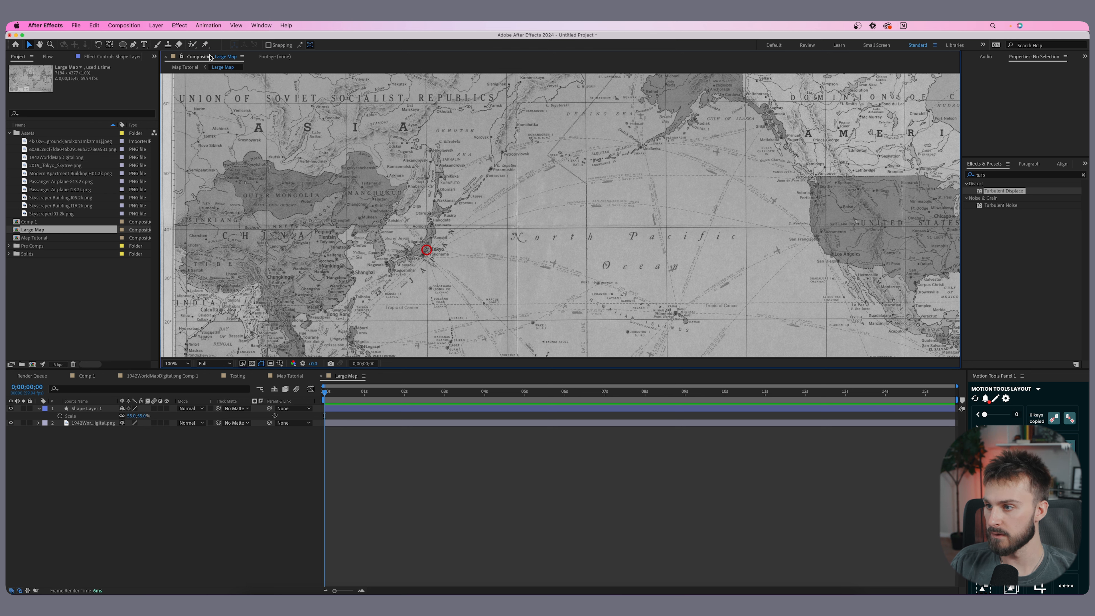
# - Draw a curved red path with the Pen tool from the Tokyo circle to San Francisco
pyautogui.click(134, 44)
pyautogui.click(404, 451)
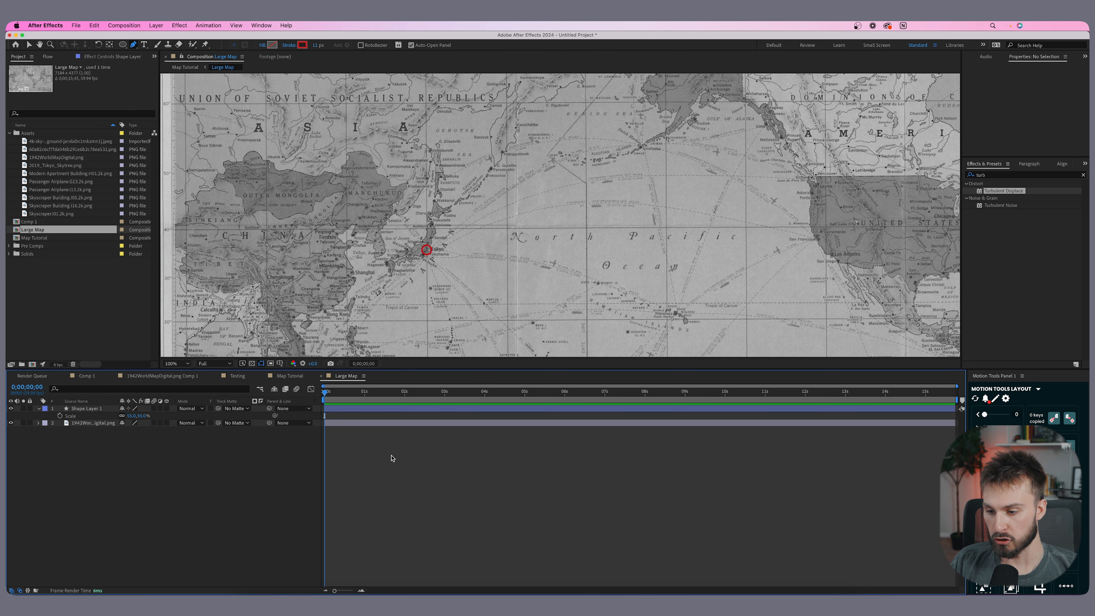
pyautogui.moveTo(419, 370); pyautogui.dragTo(417, 407)
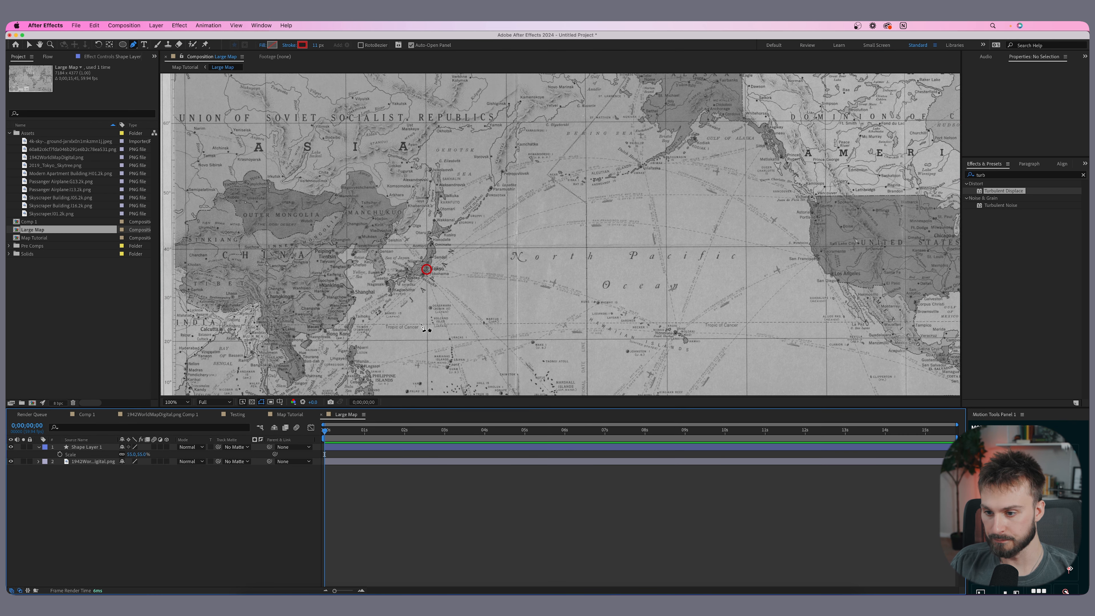
pyautogui.click(427, 270)
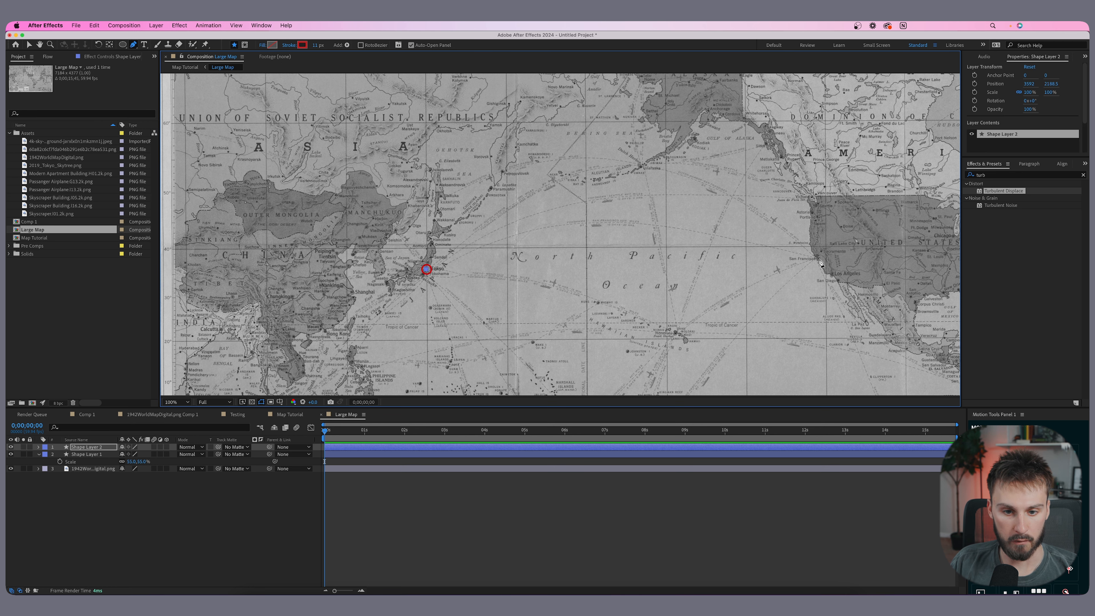
pyautogui.moveTo(814, 258)
pyautogui.mouseDown()
pyautogui.moveTo(955, 348)
pyautogui.moveTo(940, 366)
pyautogui.mouseUp()
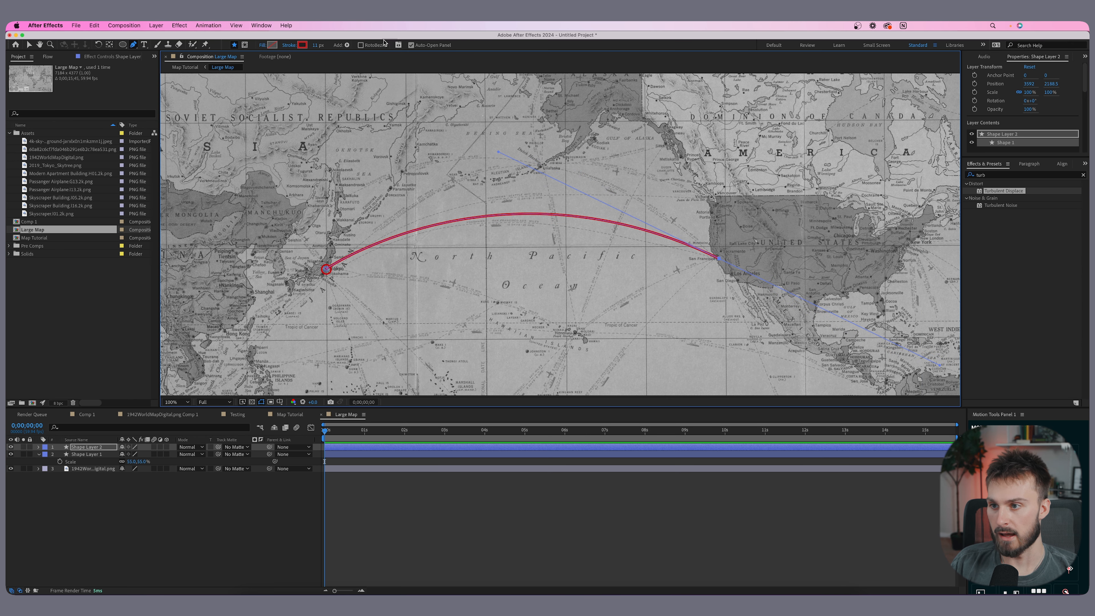
pyautogui.moveTo(321, 46); pyautogui.dragTo(317, 46)
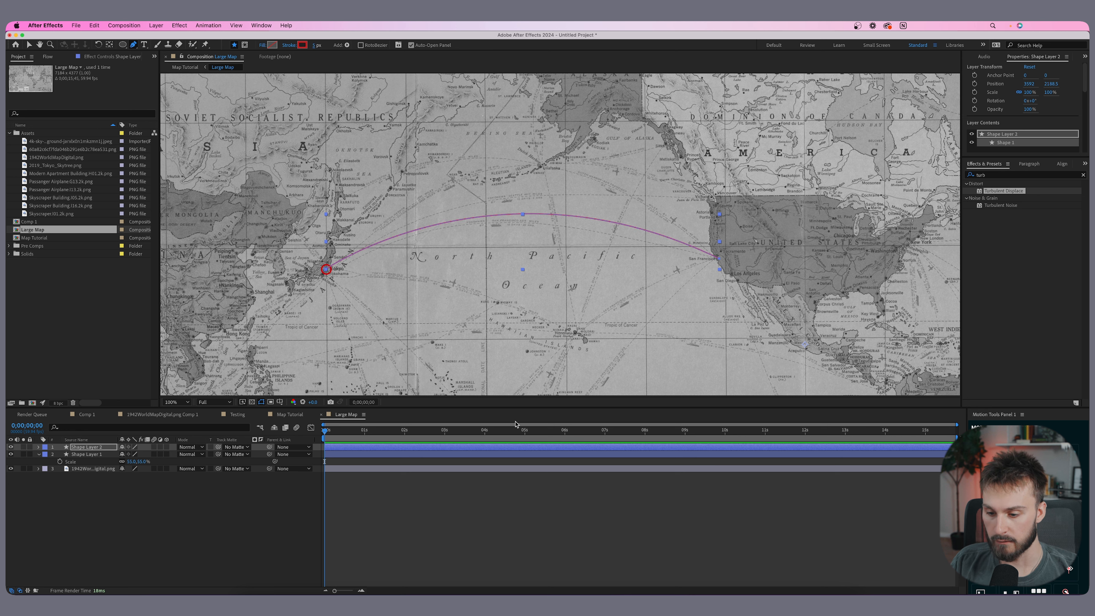
# - Duplicate the Tokyo circle layer and move the copy onto San Francisco at the path's end
pyautogui.click(504, 498)
pyautogui.scroll(1, 392, 235)
pyautogui.scroll(-2, 586, 218)
pyautogui.moveTo(621, 216); pyautogui.dragTo(577, 241)
pyautogui.scroll(1, 535, 229)
pyautogui.click(344, 456)
pyautogui.scroll(2, 242, 272)
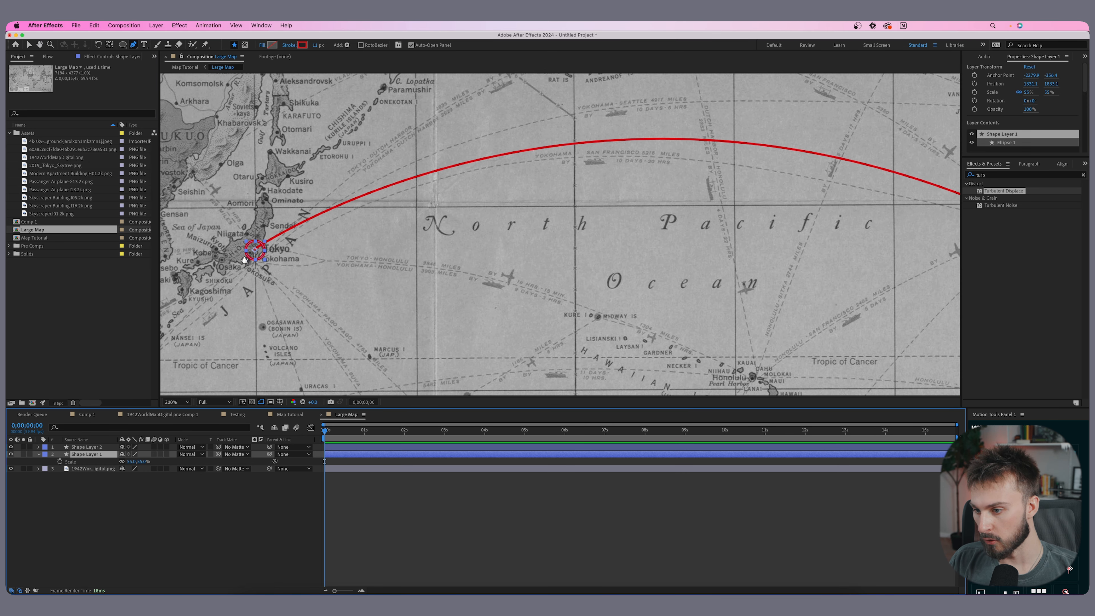
pyautogui.press('super+d')
pyautogui.scroll(-2, 413, 287)
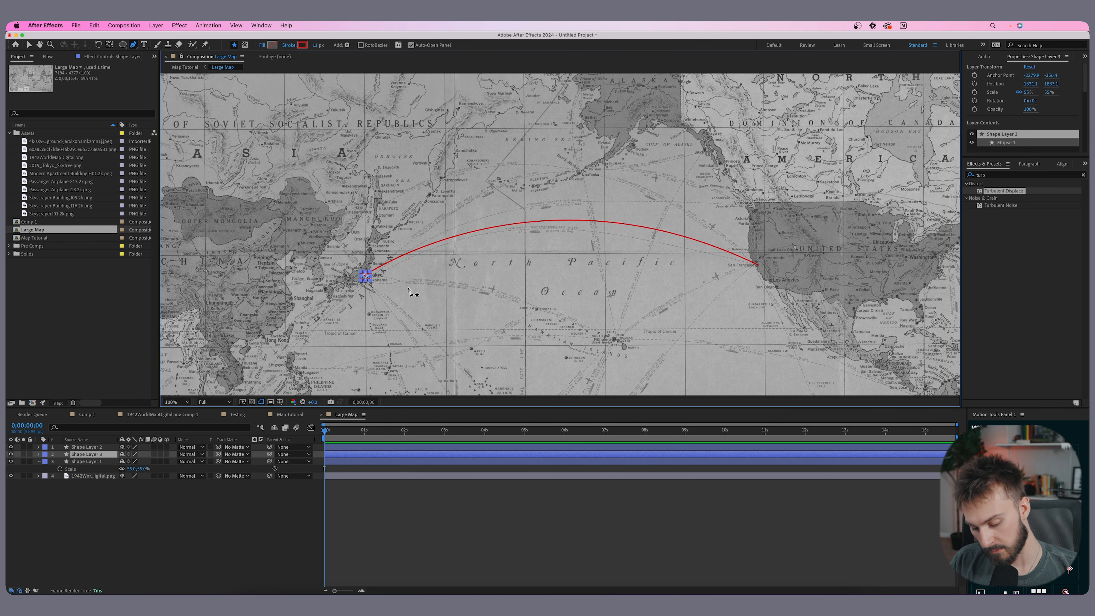
pyautogui.press('v')
pyautogui.moveTo(368, 281); pyautogui.dragTo(760, 269)
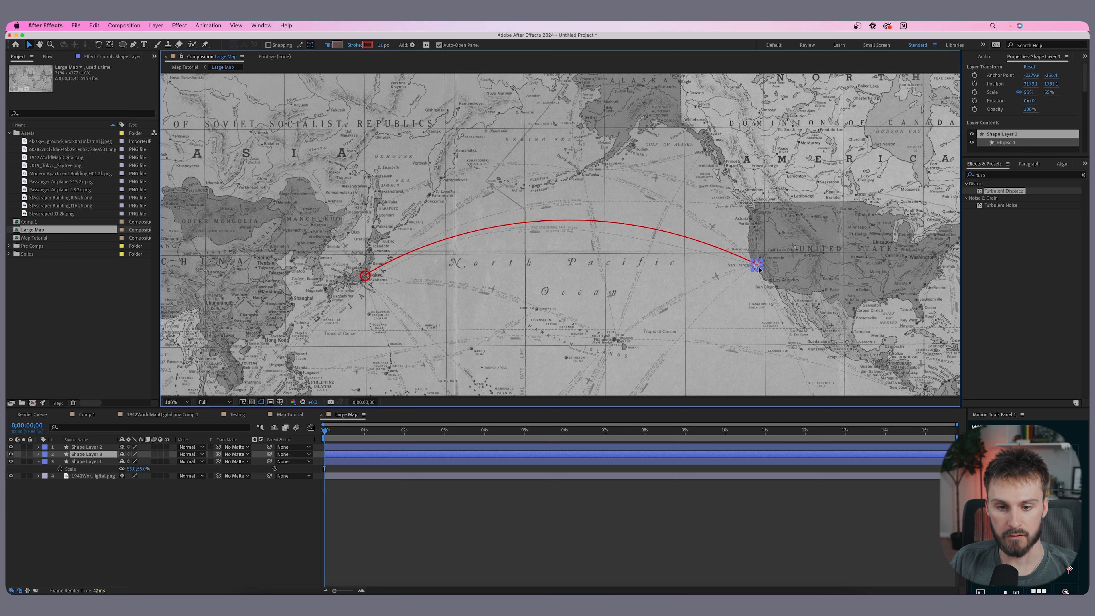
pyautogui.scroll(4, 760, 269)
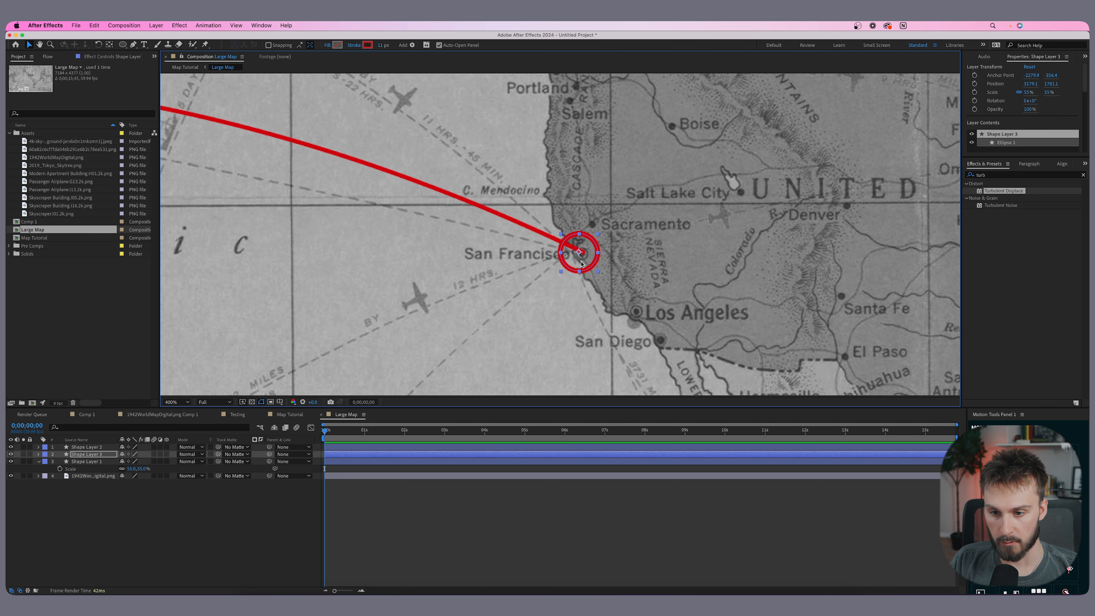
pyautogui.click(558, 288)
pyautogui.scroll(-2, 558, 288)
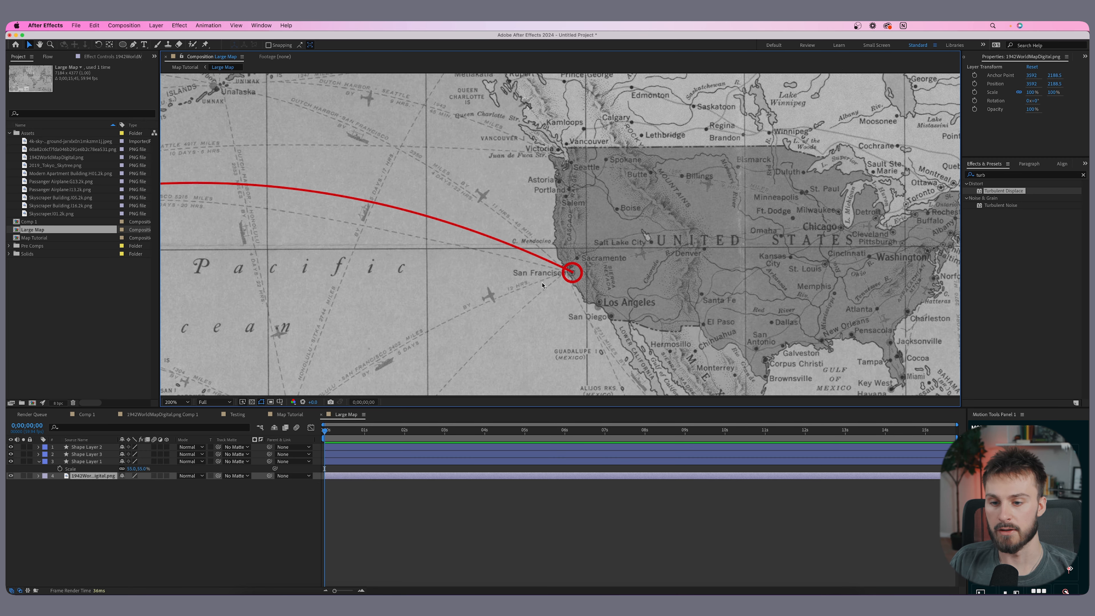
pyautogui.scroll(-4, 544, 286)
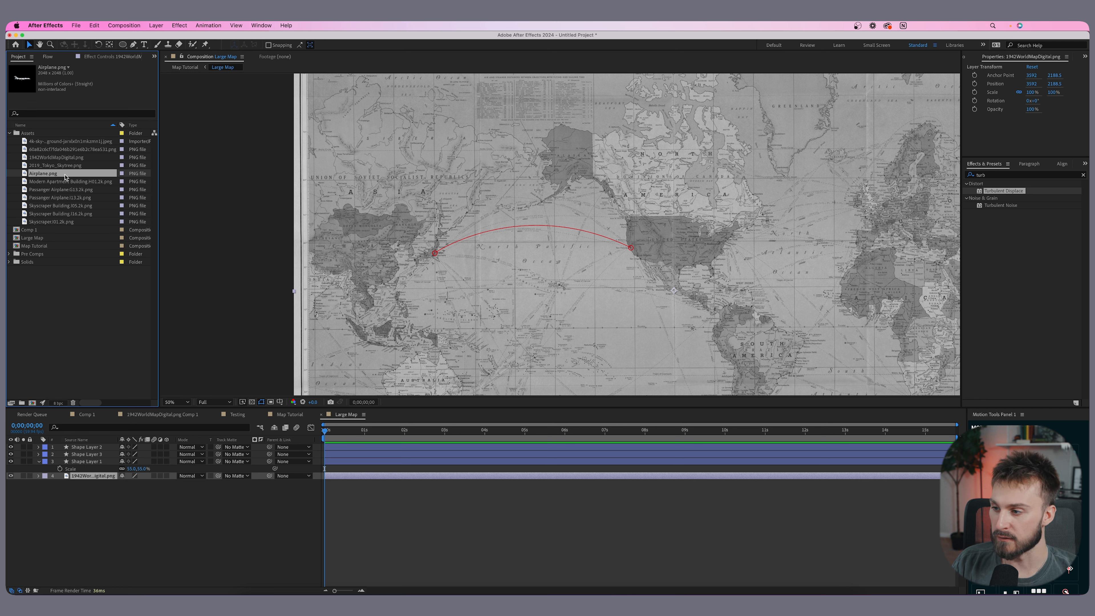
# - Add Airplane.png to the composition near Tokyo and scale it down to 11%
pyautogui.moveTo(36, 178); pyautogui.dragTo(458, 246)
pyautogui.press('s')
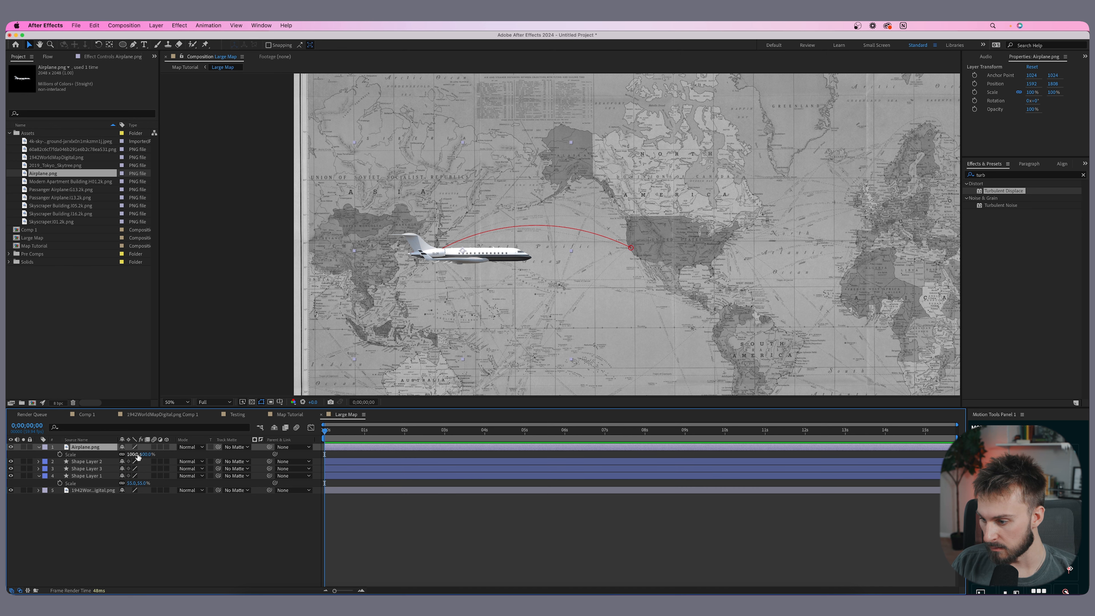
pyautogui.moveTo(134, 455); pyautogui.dragTo(129, 454)
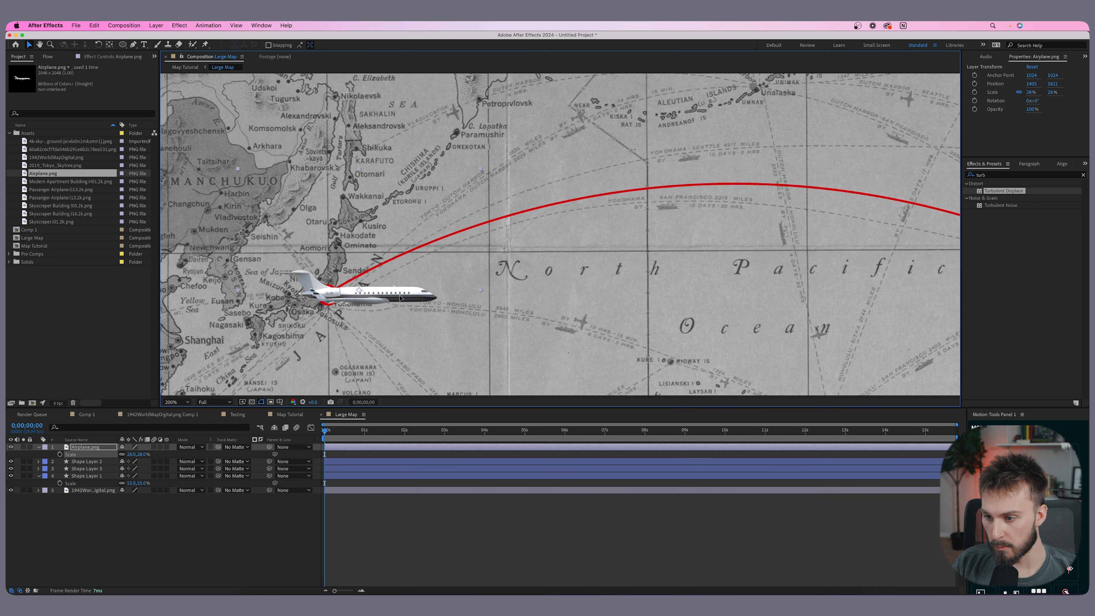
pyautogui.moveTo(114, 455); pyautogui.dragTo(123, 455)
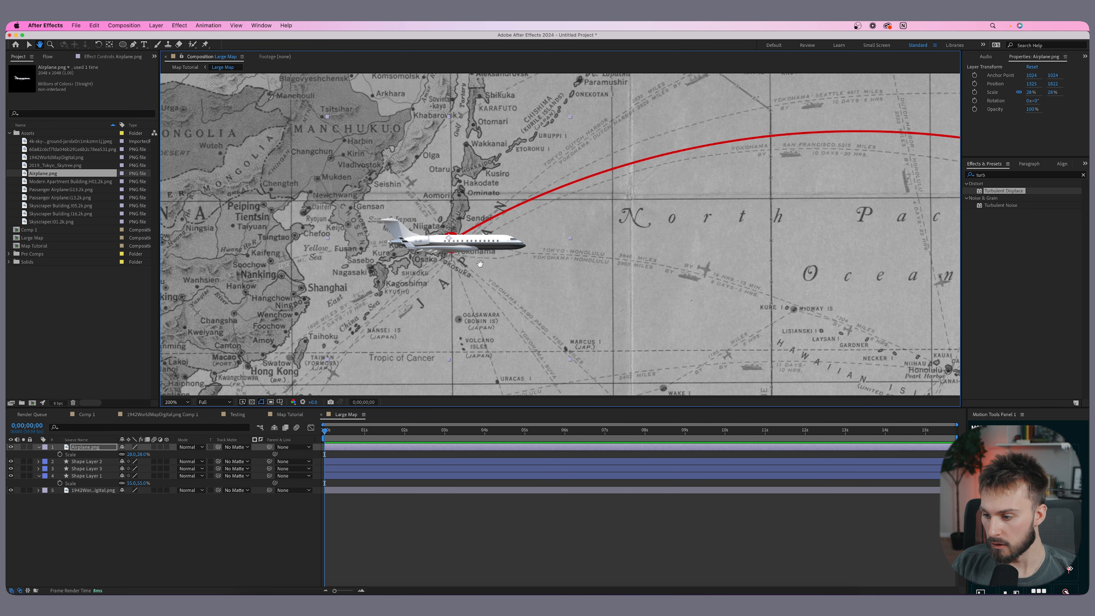
pyautogui.moveTo(129, 456); pyautogui.dragTo(182, 459)
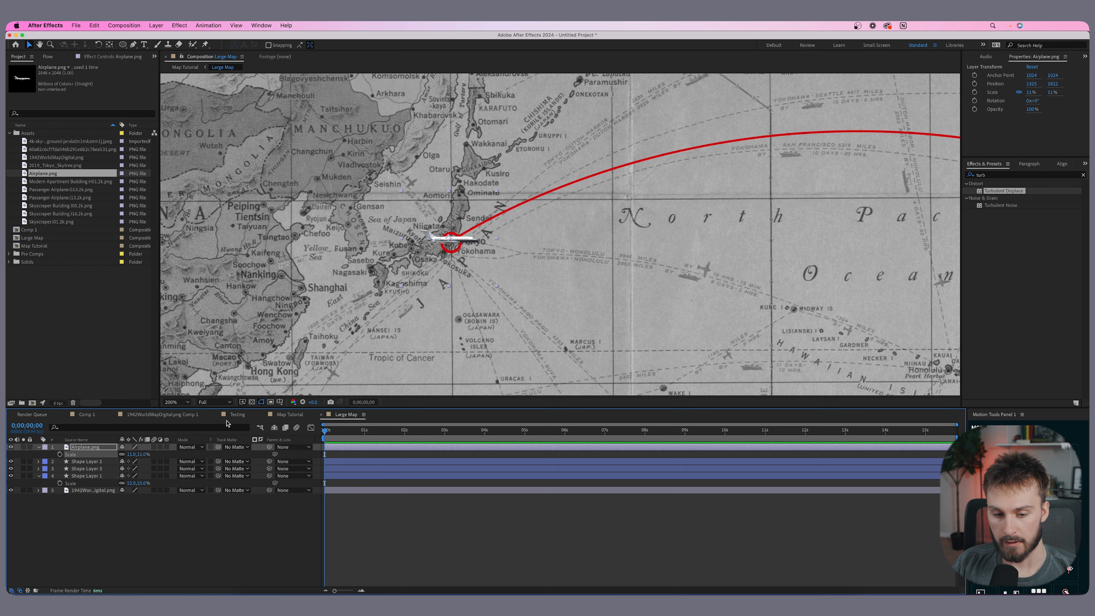
# - Zoom and pan around the map to review the route, circles and airplane
pyautogui.scroll(-4, 592, 236)
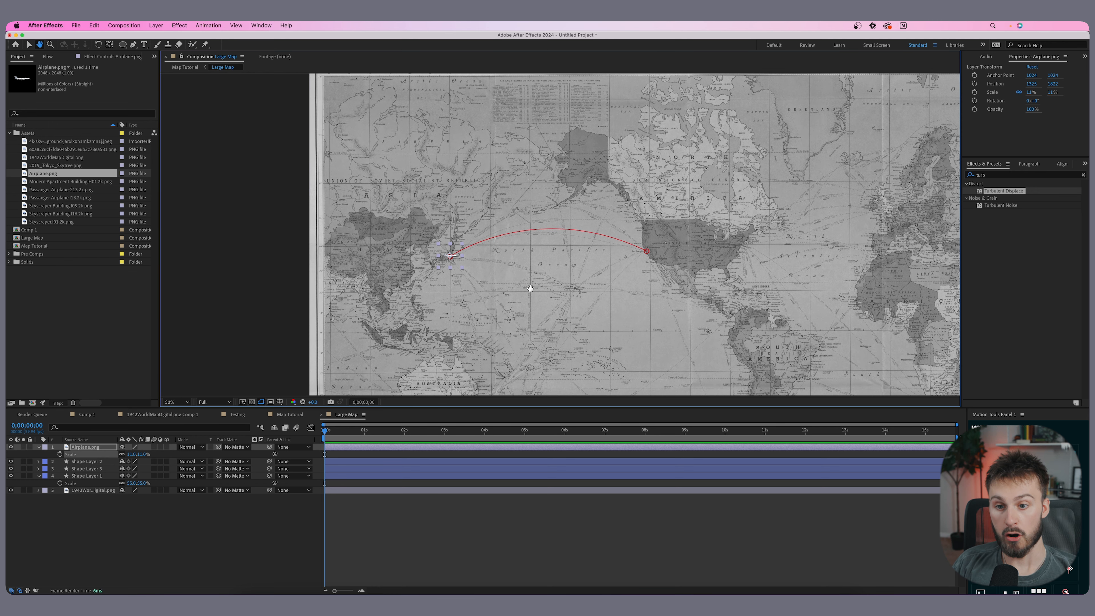
pyautogui.scroll(2, 515, 284)
pyautogui.hscroll(-3, 479, 280)
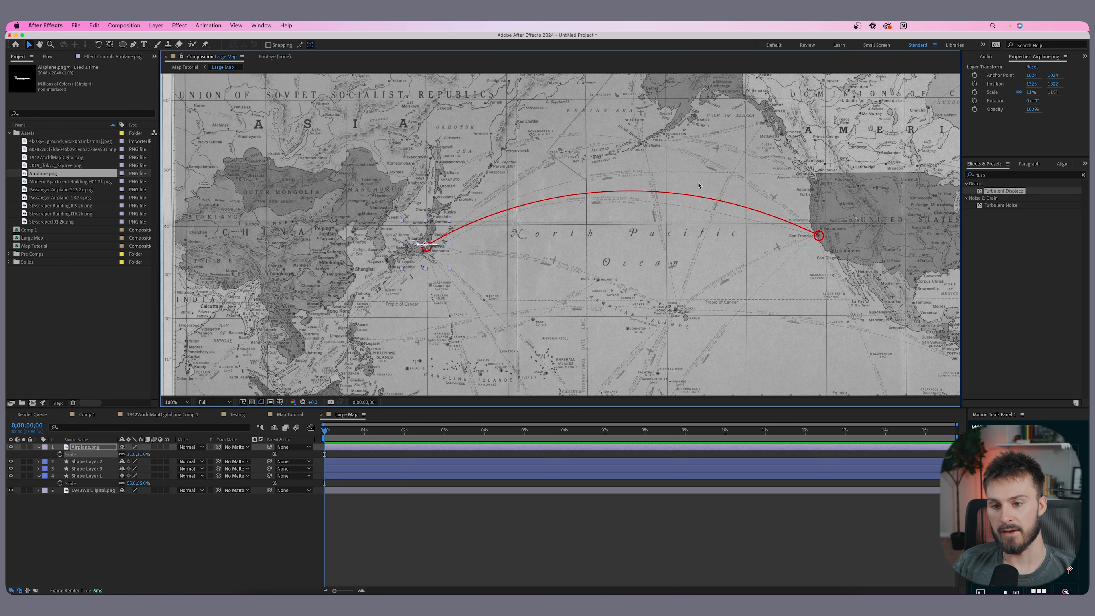
pyautogui.scroll(-3, 518, 228)
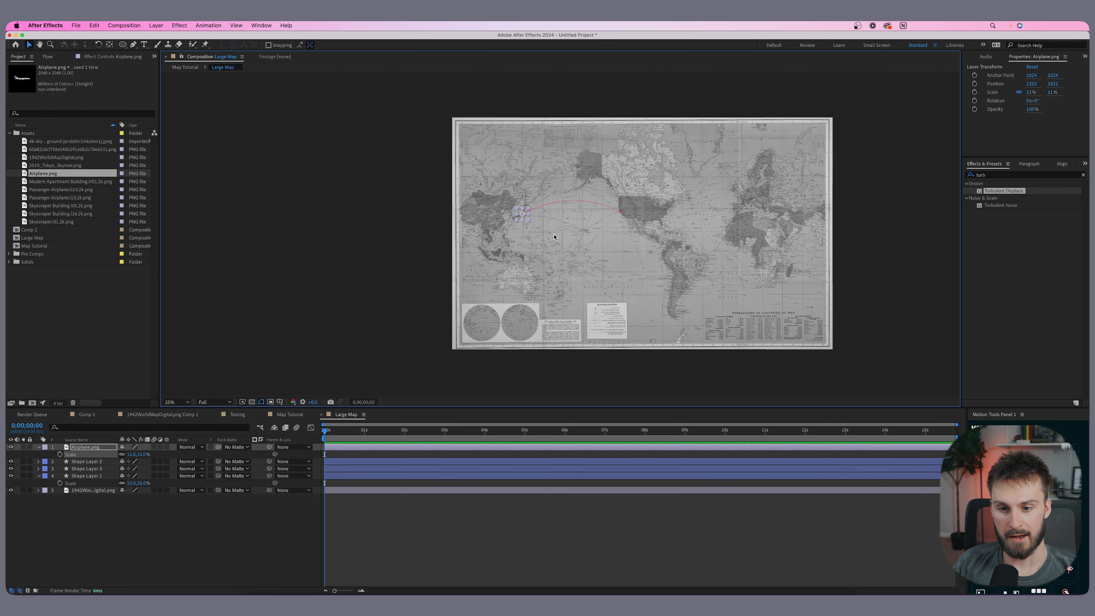
pyautogui.scroll(1, 550, 204)
pyautogui.scroll(2, 551, 205)
pyautogui.scroll(3, 557, 276)
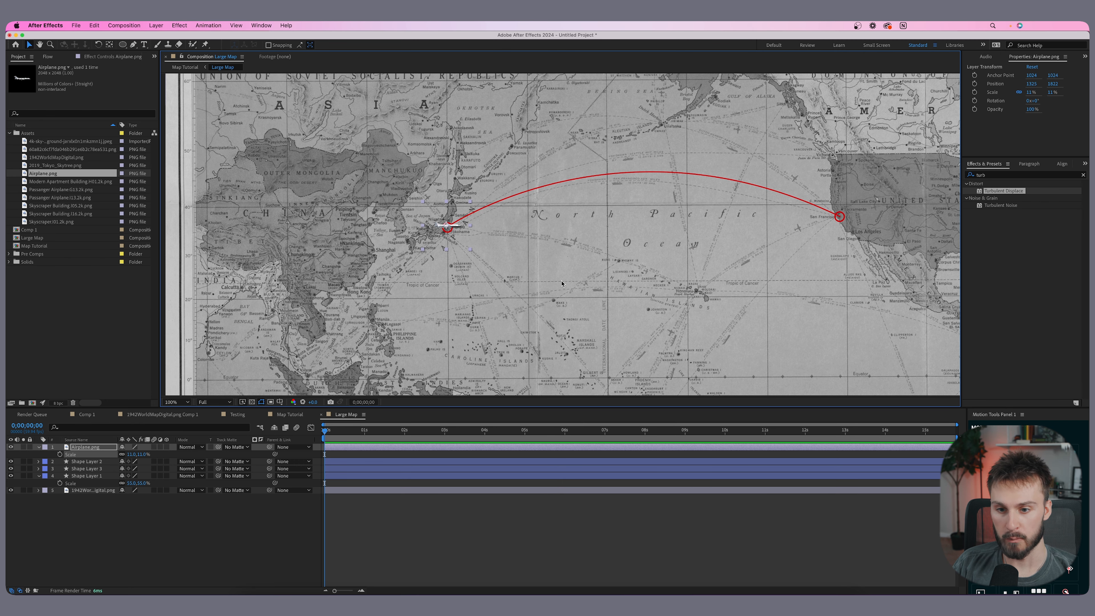
pyautogui.scroll(-2, 470, 264)
pyautogui.hscroll(3, 466, 229)
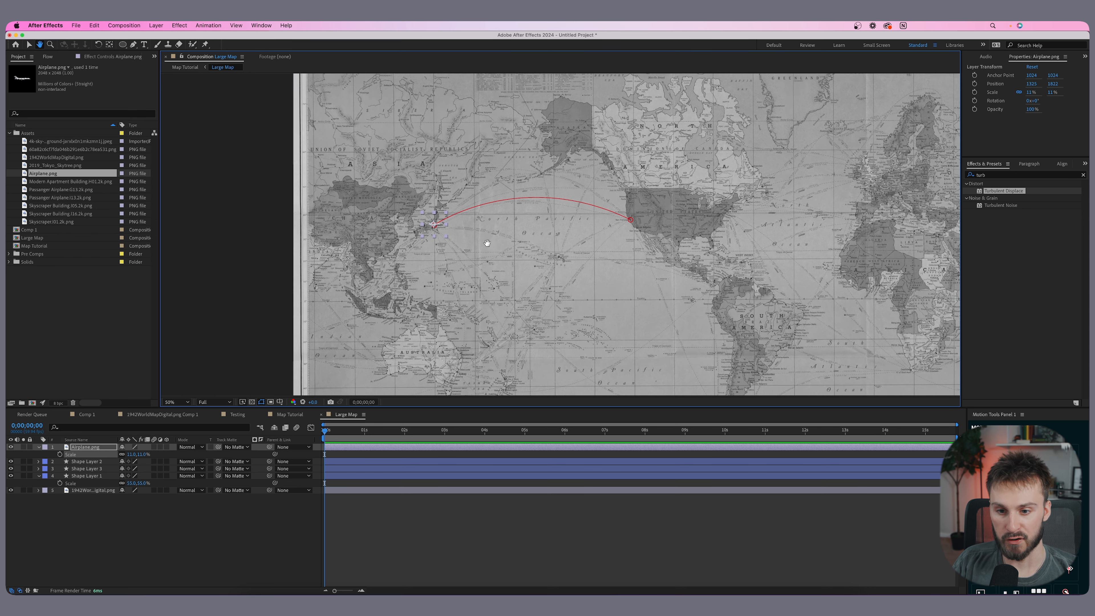
pyautogui.scroll(2, 466, 230)
pyautogui.moveTo(362, 225); pyautogui.dragTo(432, 232)
pyautogui.press('super+z')
pyautogui.hscroll(-3, 417, 245)
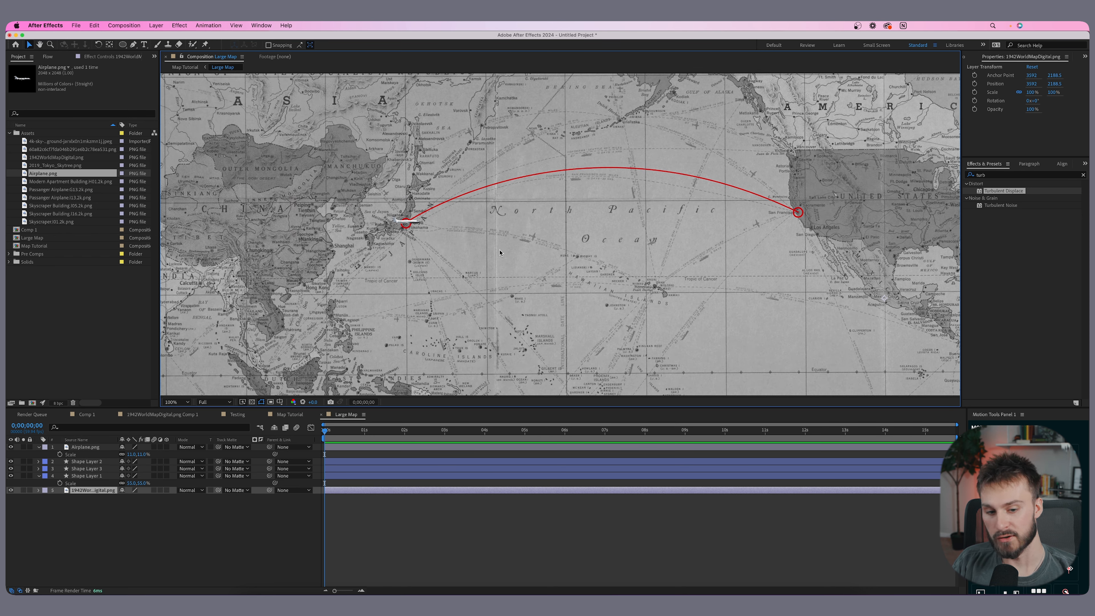
# - Turn on 3D for the airplane, shape and map layers
pyautogui.moveTo(166, 447); pyautogui.dragTo(167, 490)
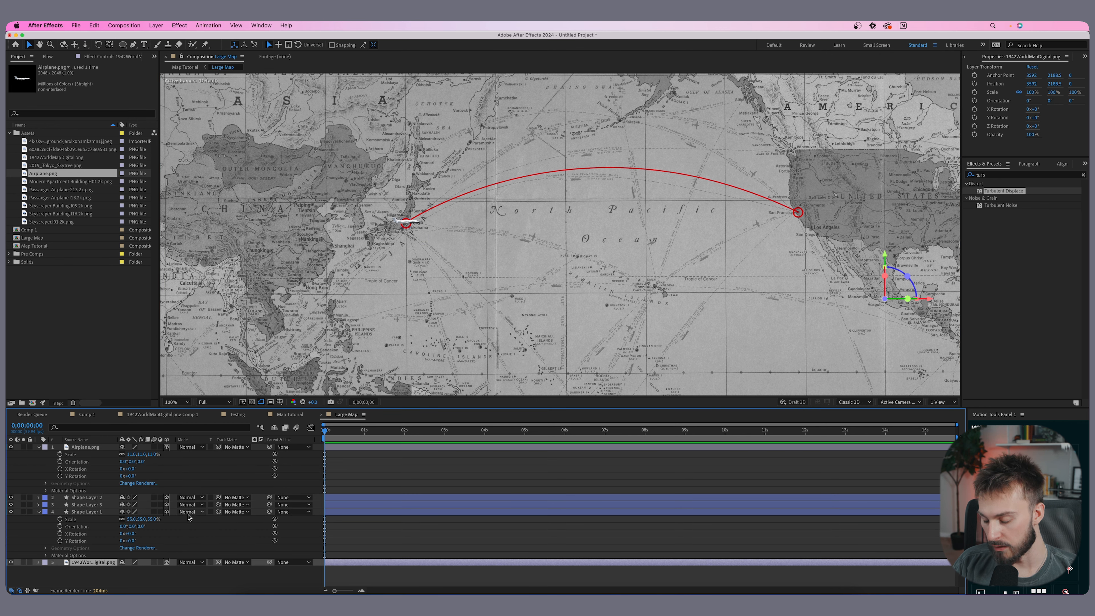
pyautogui.press('super+a')
pyautogui.press('u')
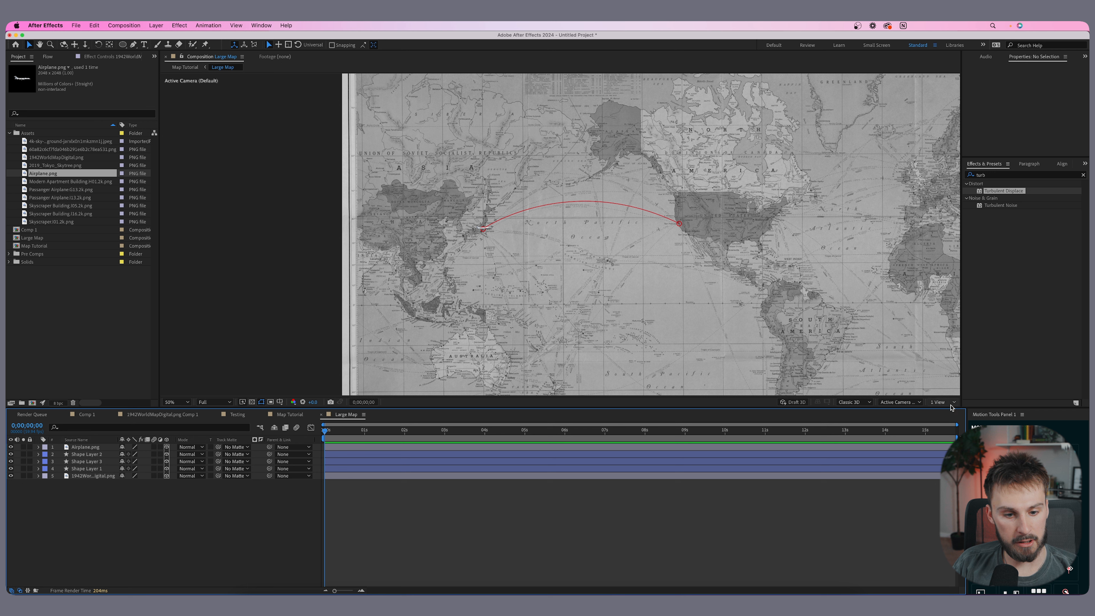
# - Switch the composition viewer to a 2 Views layout
pyautogui.click(949, 404)
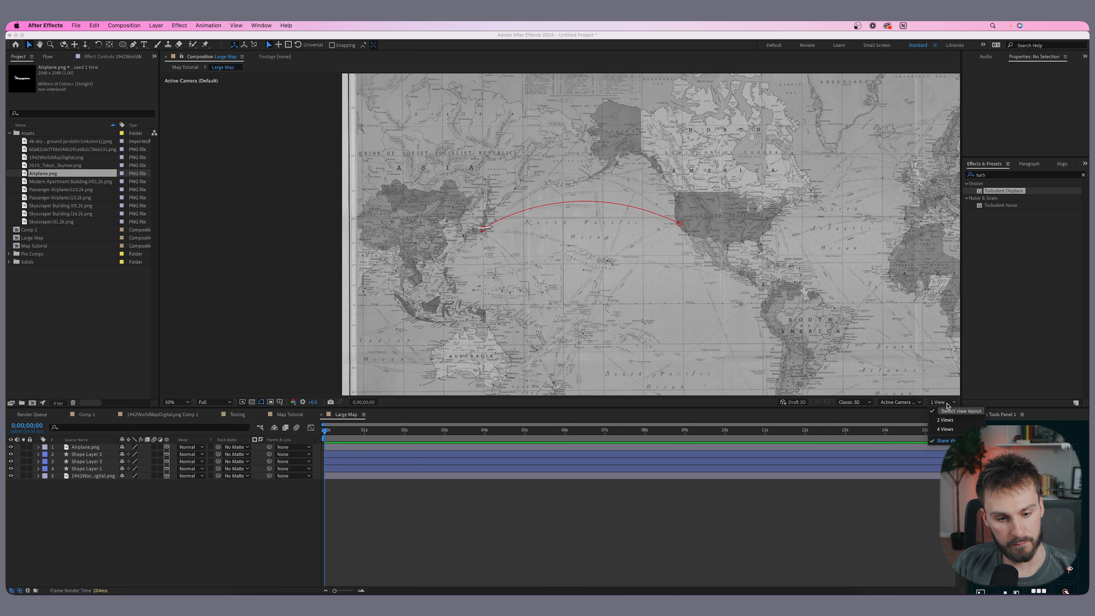
pyautogui.click(945, 420)
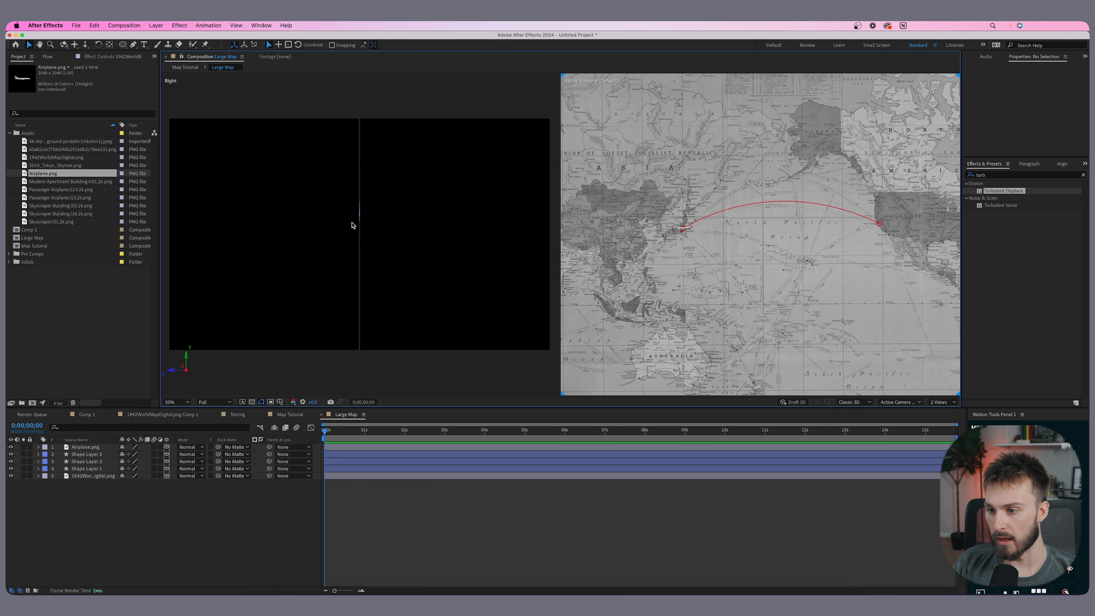
pyautogui.scroll(2, 344, 175)
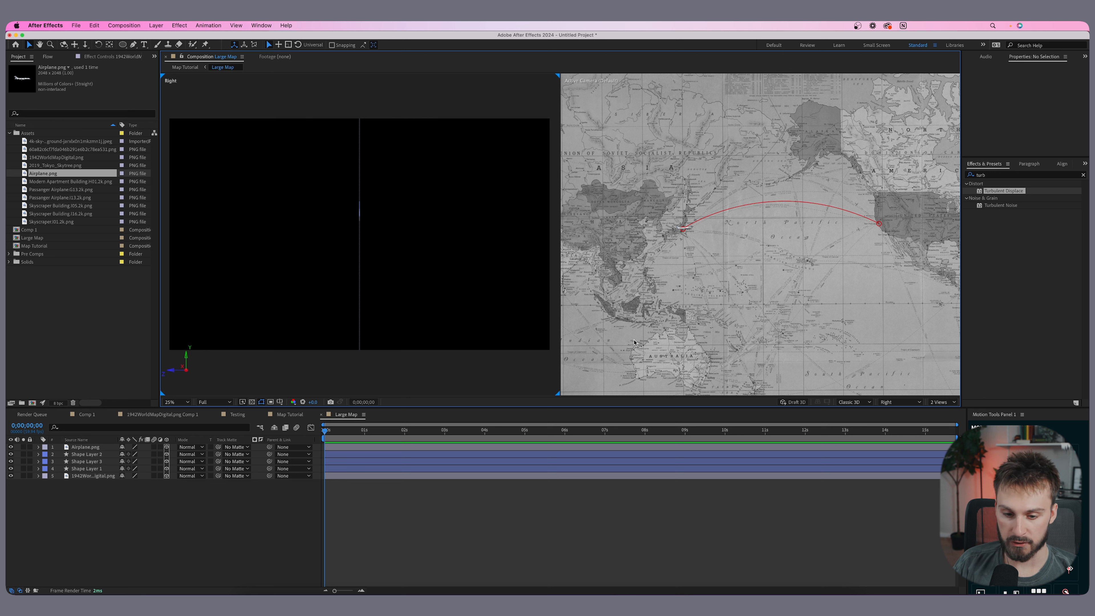
pyautogui.click(897, 402)
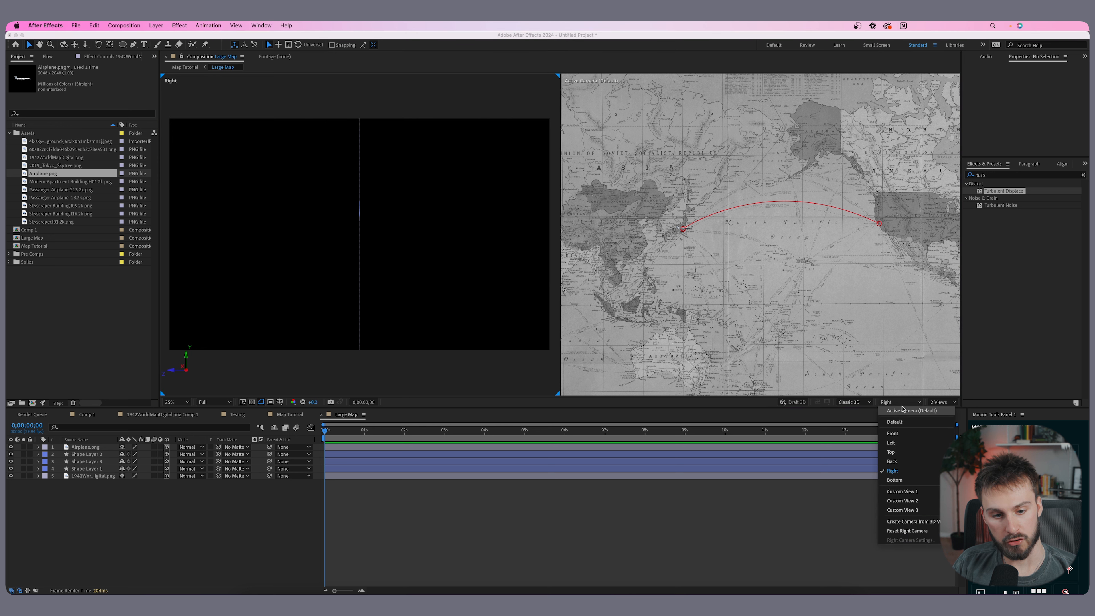
pyautogui.click(897, 403)
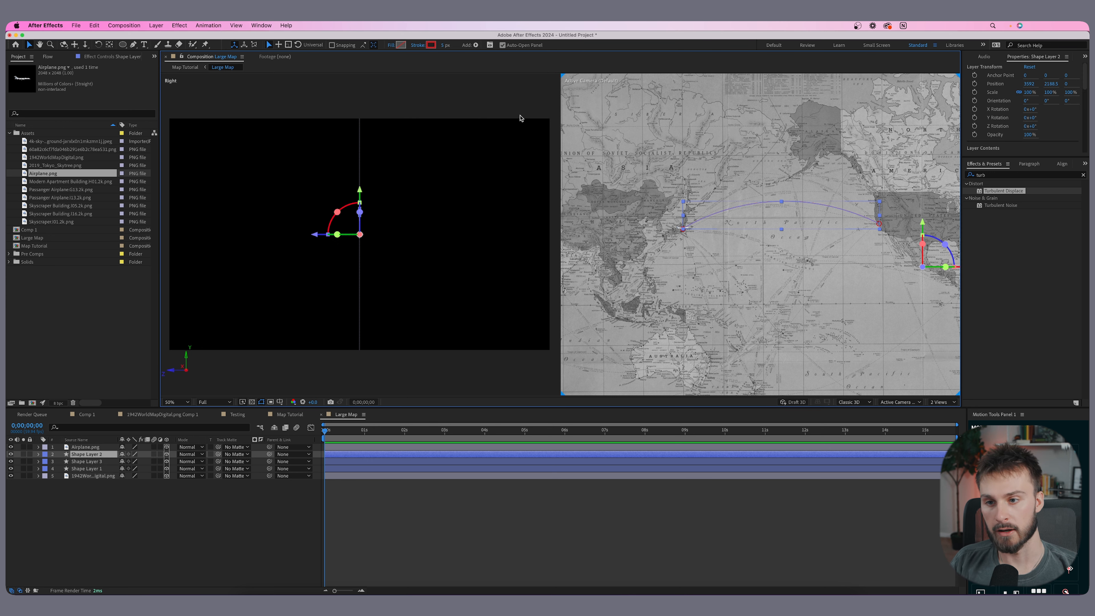
pyautogui.click(575, 86)
pyautogui.click(296, 100)
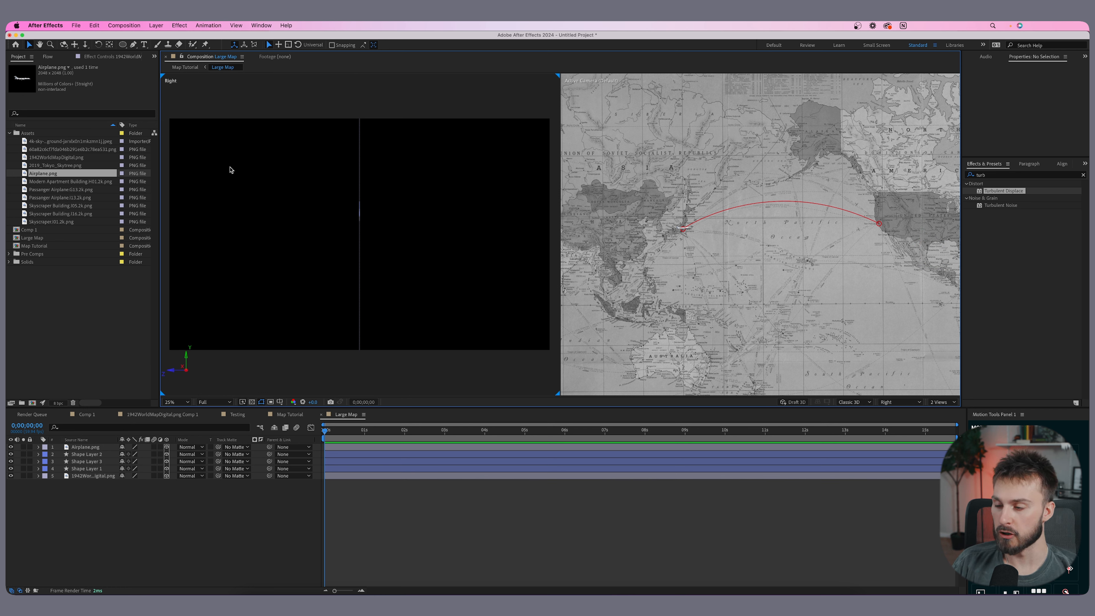
# - Set one view to Custom View 1 and orbit it to inspect the map in 3D
pyautogui.click(898, 402)
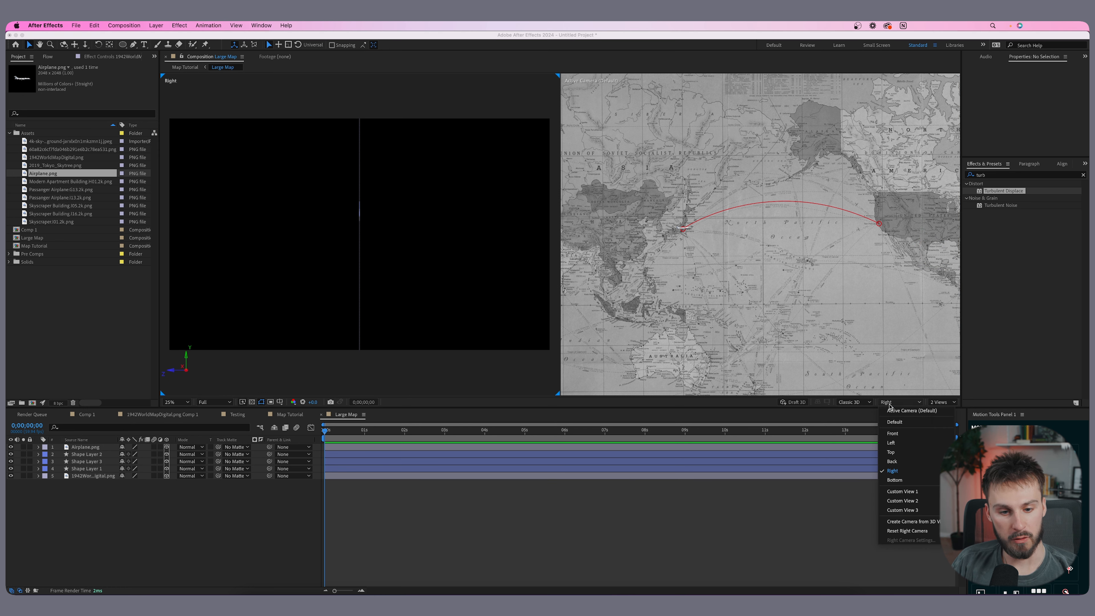
pyautogui.click(903, 491)
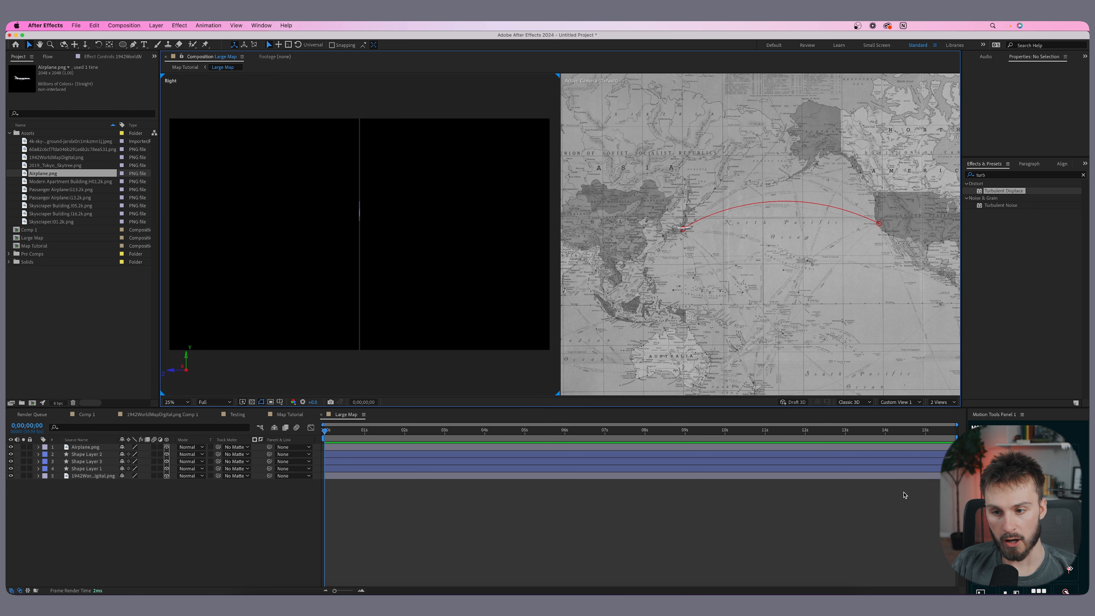
pyautogui.scroll(4, 413, 240)
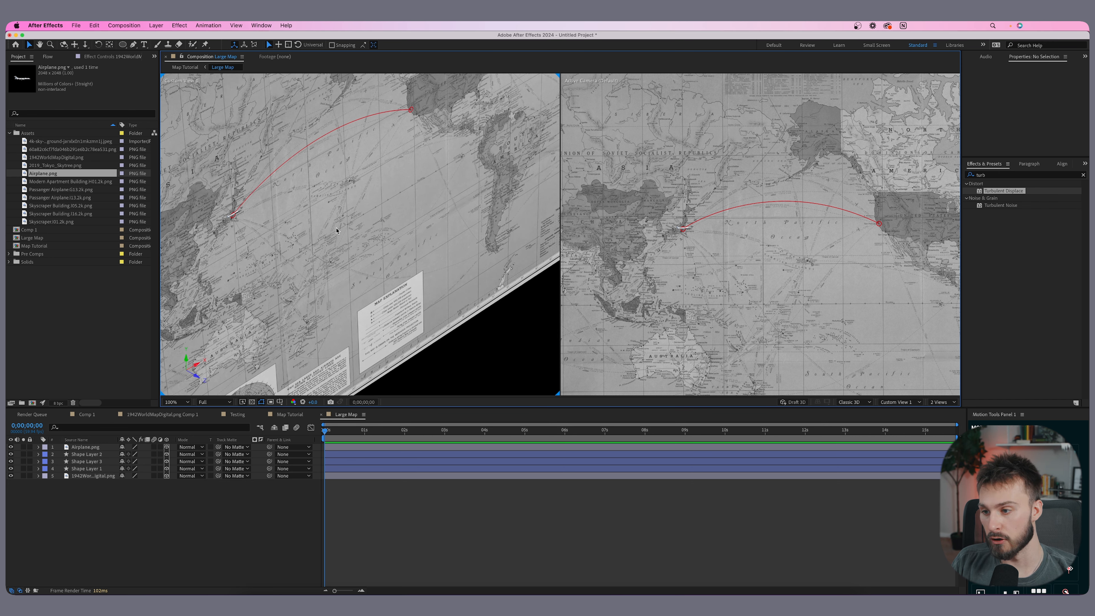
pyautogui.scroll(-2, 759, 234)
pyautogui.moveTo(771, 246); pyautogui.dragTo(689, 245)
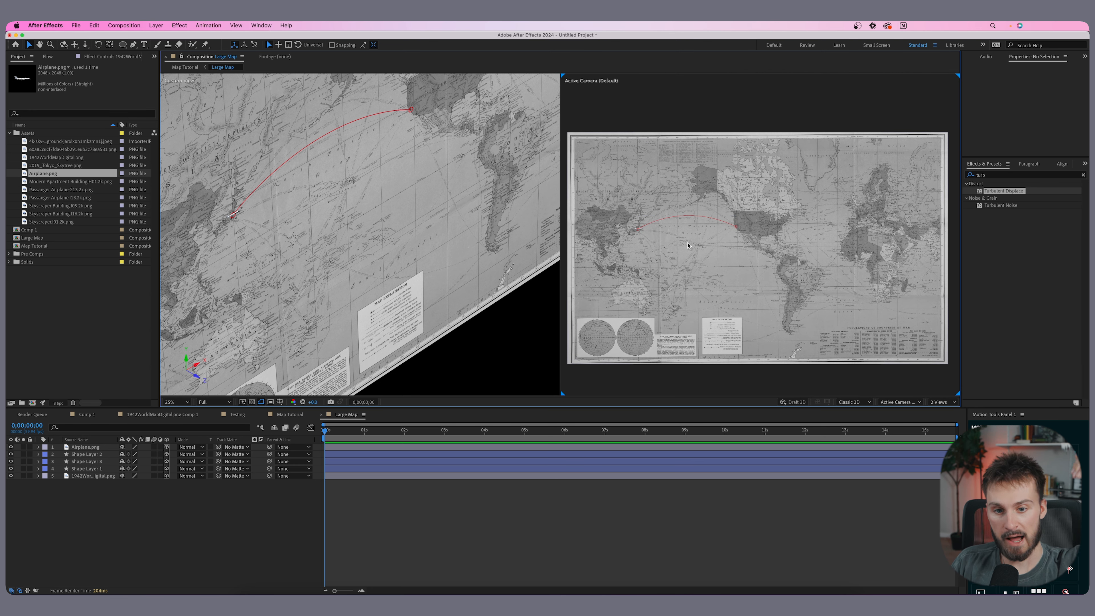
pyautogui.scroll(-2, 348, 225)
pyautogui.scroll(1, 343, 225)
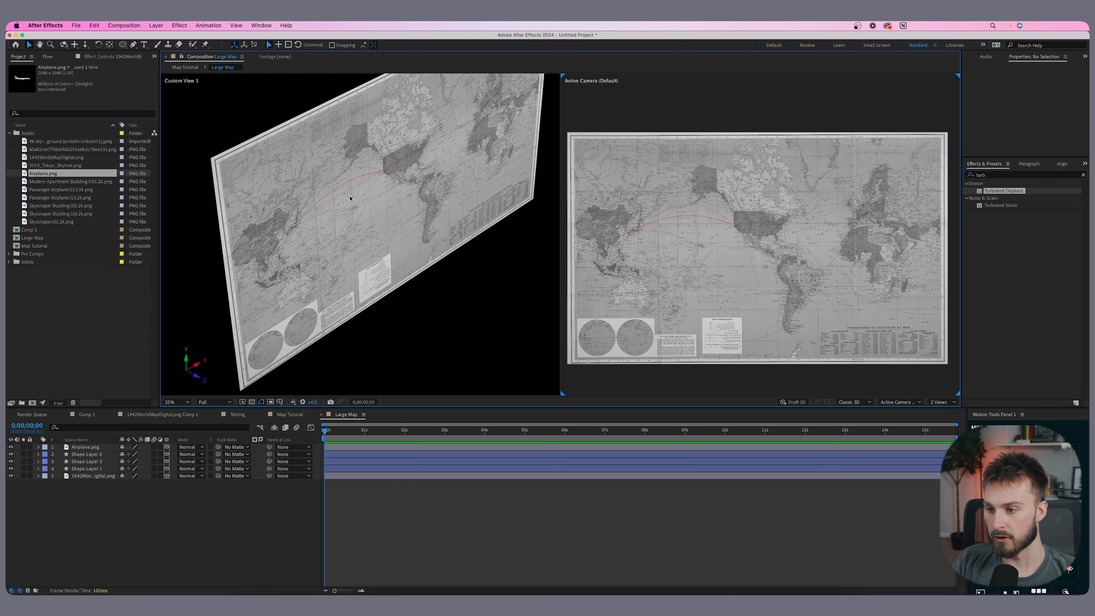
pyautogui.moveTo(282, 197); pyautogui.dragTo(311, 179)
pyautogui.scroll(2, 310, 179)
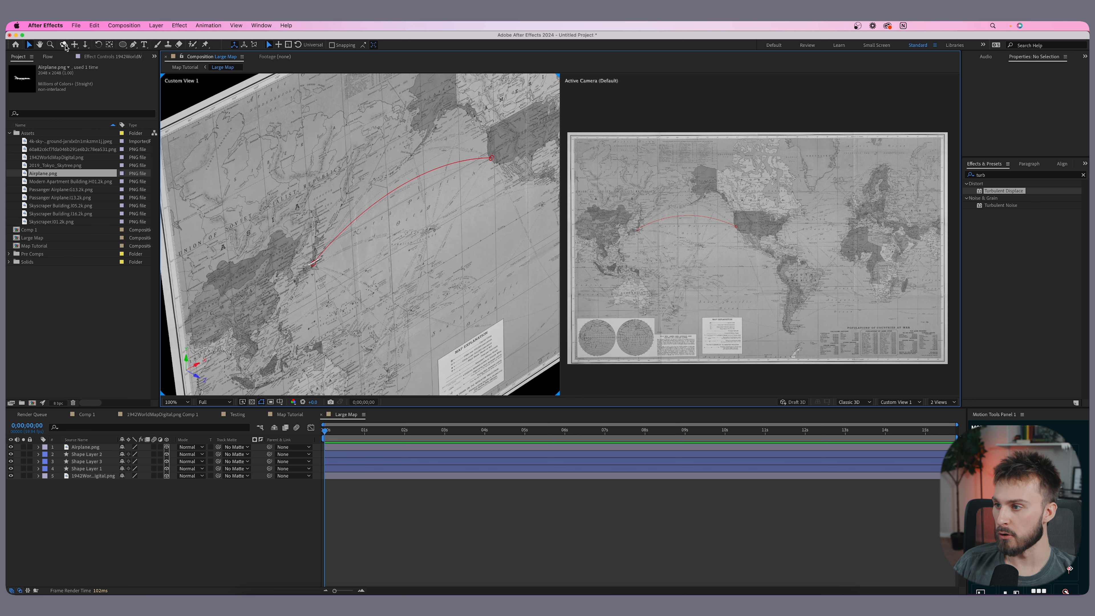
pyautogui.click(64, 45)
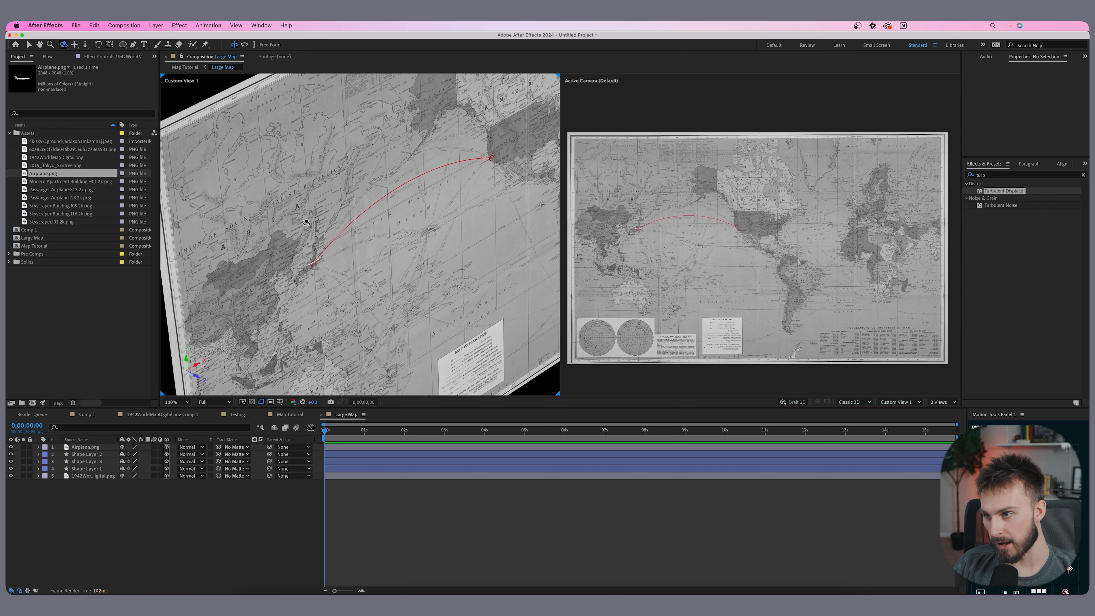
# - Rotate the airplane layer 90° on X so it stands upright on the map
pyautogui.moveTo(306, 272); pyautogui.dragTo(262, 184)
pyautogui.scroll(2, 298, 181)
pyautogui.press('space')
pyautogui.moveTo(322, 138); pyautogui.dragTo(351, 316)
pyautogui.moveTo(301, 197); pyautogui.dragTo(335, 268)
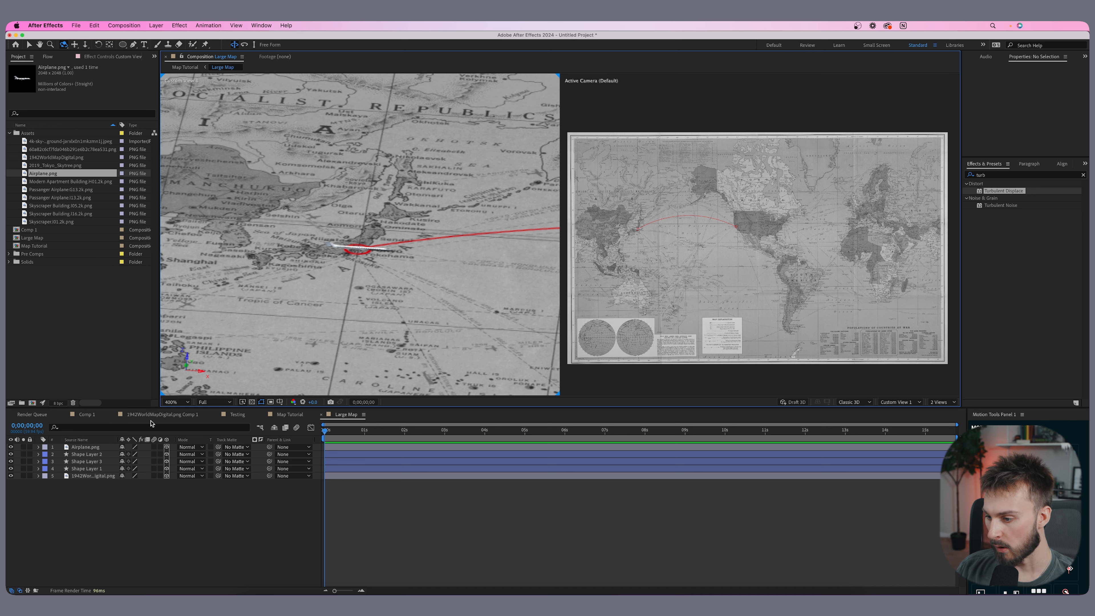
pyautogui.moveTo(163, 409); pyautogui.dragTo(163, 432)
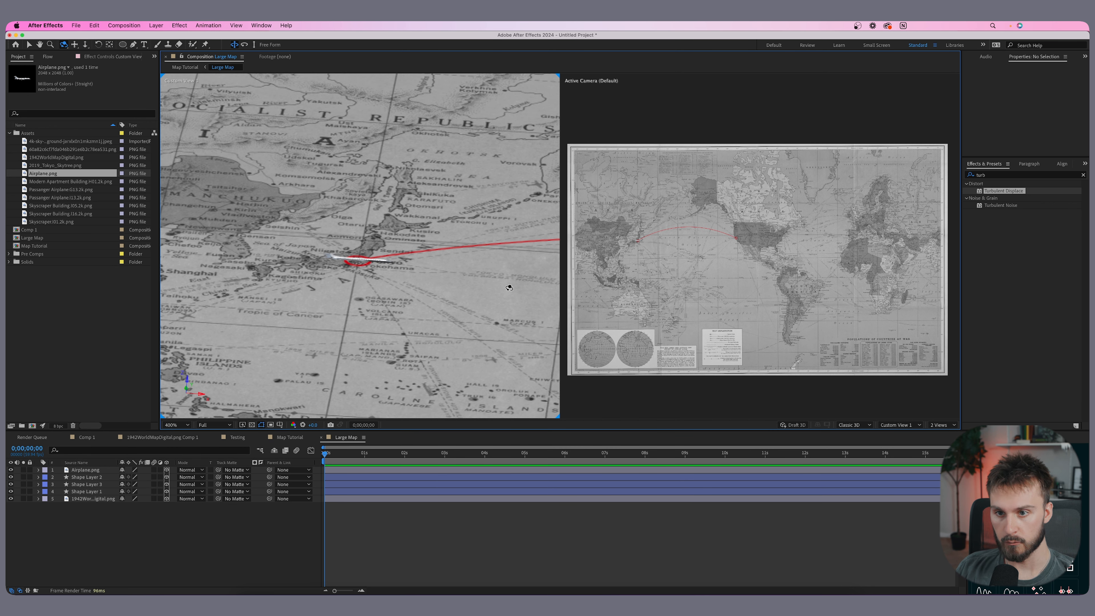
pyautogui.click(341, 470)
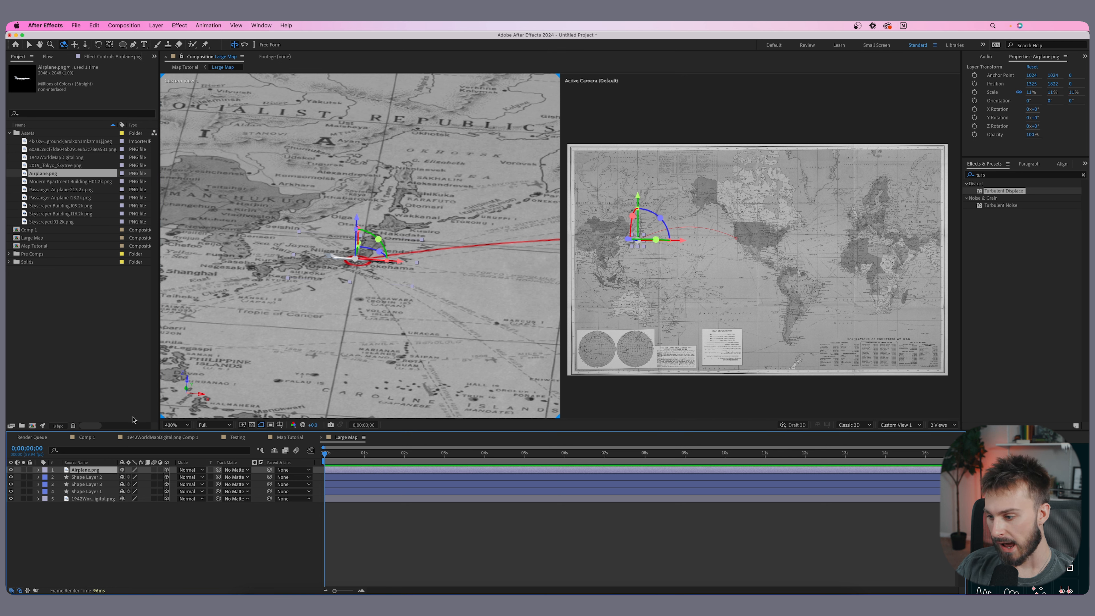
pyautogui.press('r')
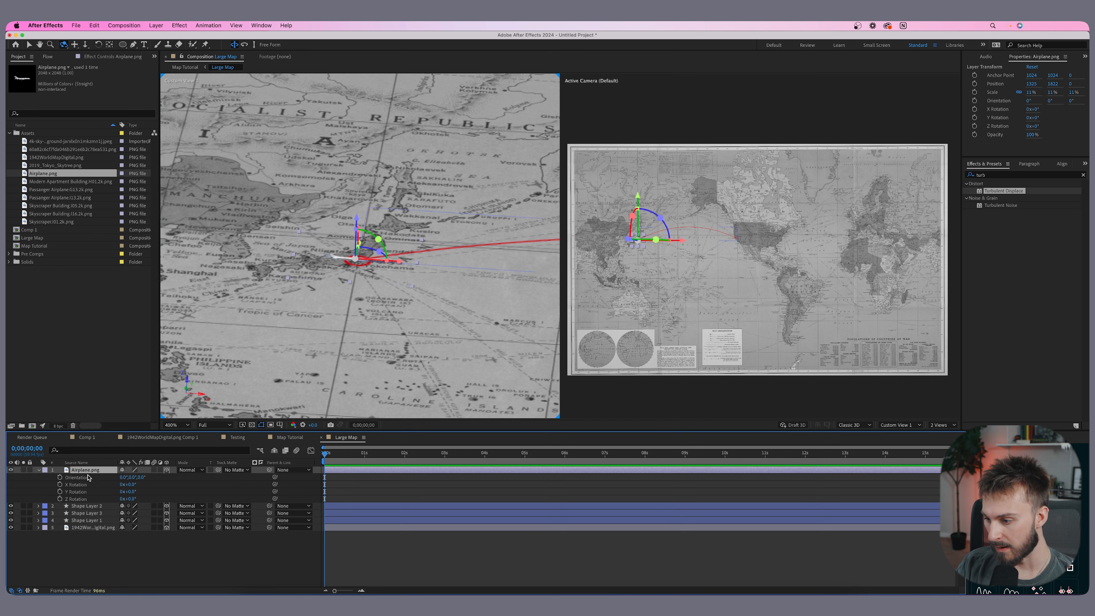
pyautogui.click(128, 486)
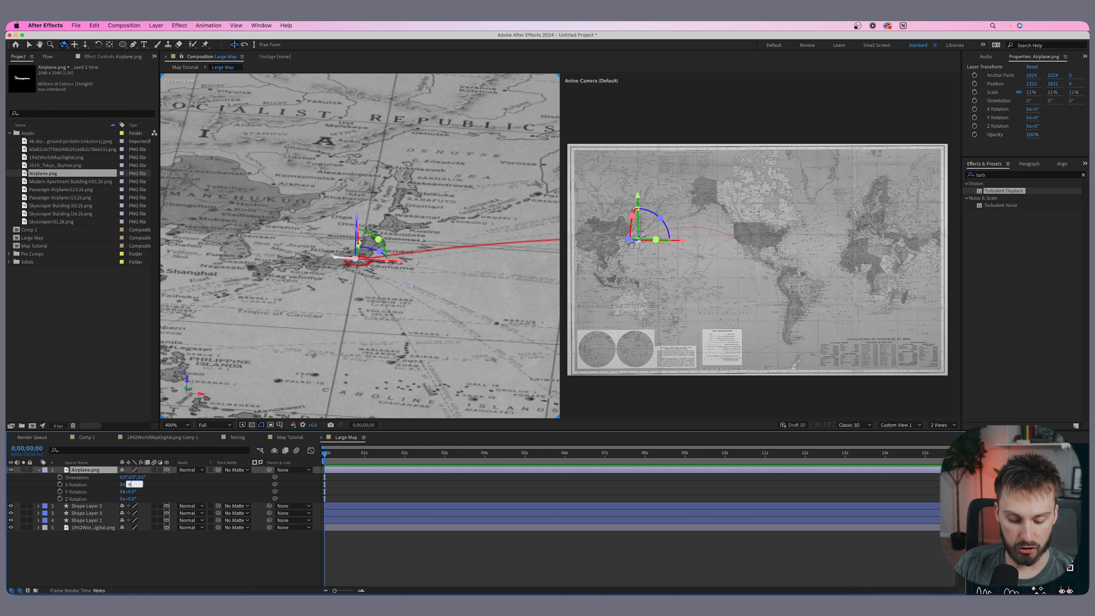
pyautogui.write('90')
pyautogui.press('Return')
# - Raise the airplane so it floats above Tokyo at the start of the route
pyautogui.scroll(3, 631, 235)
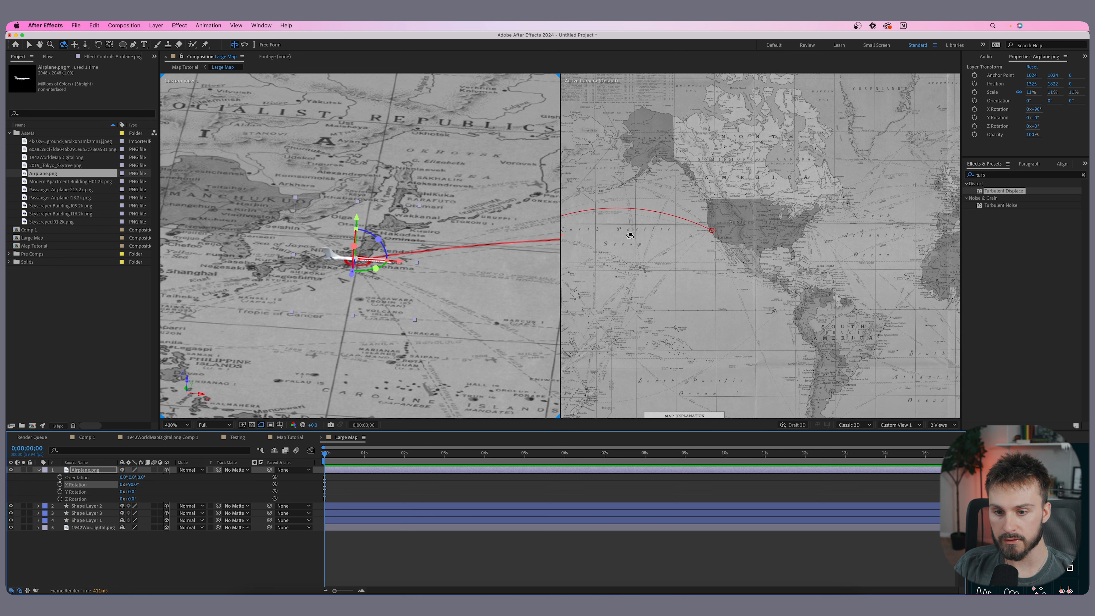
pyautogui.moveTo(631, 234); pyautogui.dragTo(799, 233)
pyautogui.scroll(2, 651, 288)
pyautogui.moveTo(639, 290); pyautogui.dragTo(826, 239)
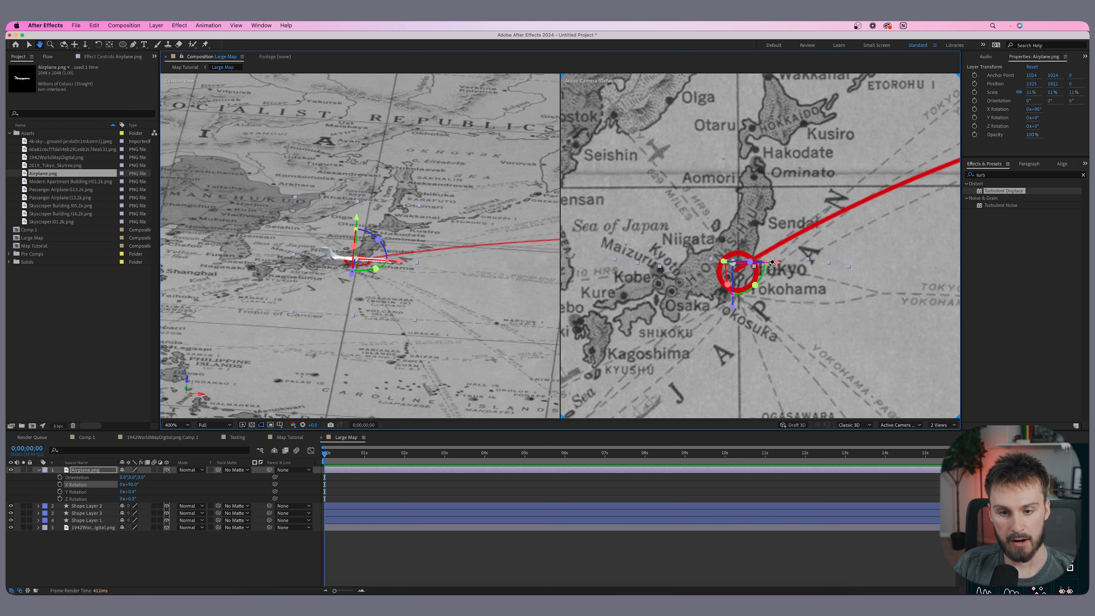
pyautogui.scroll(-1, 728, 257)
pyautogui.scroll(1, 755, 261)
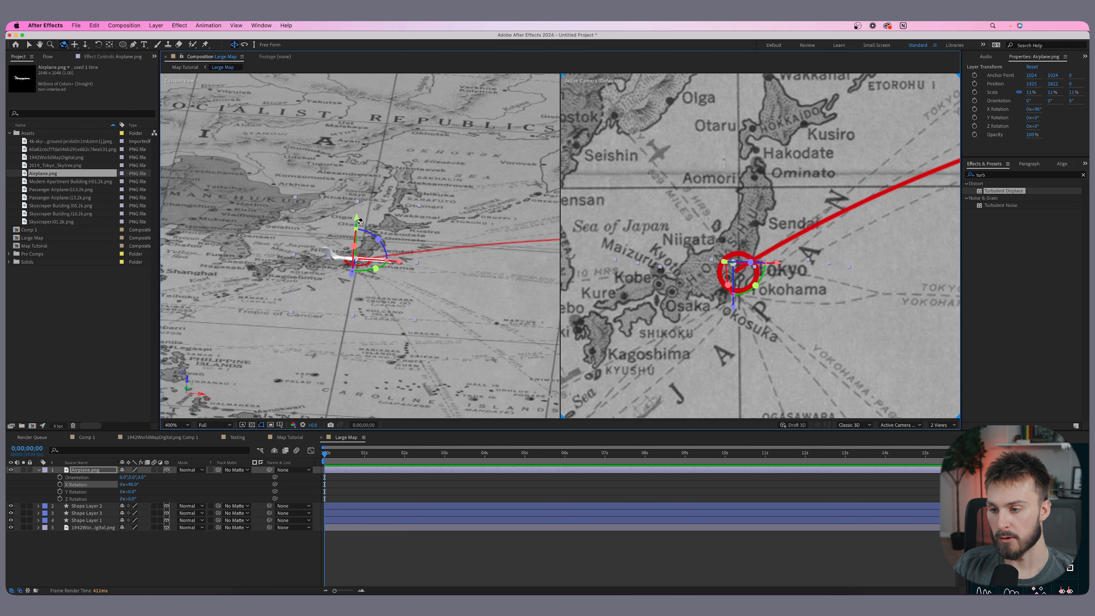
pyautogui.press('v')
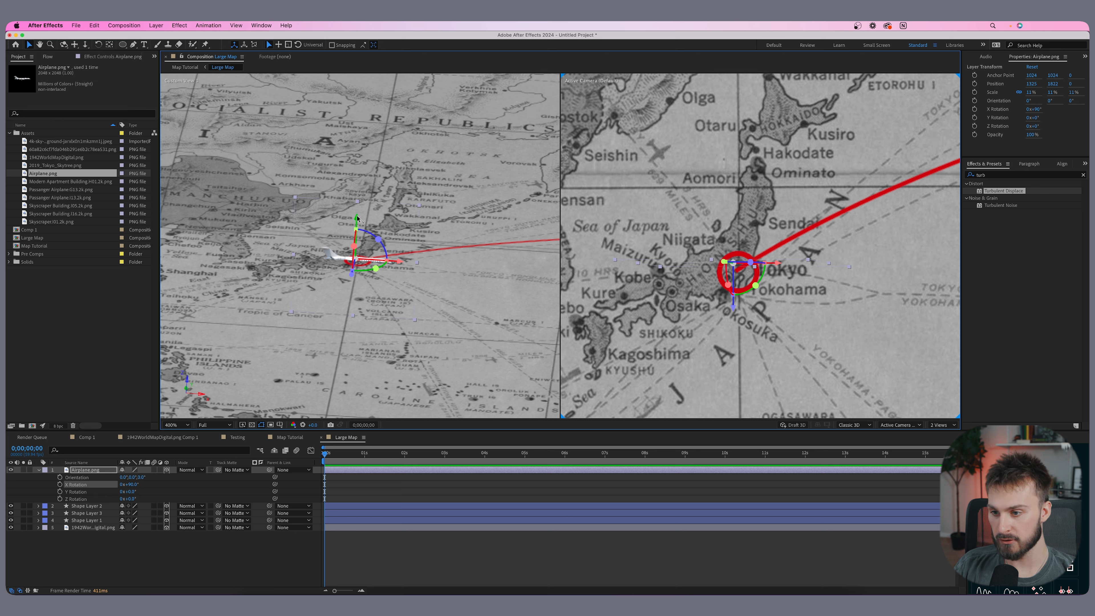
pyautogui.moveTo(357, 220); pyautogui.dragTo(359, 207)
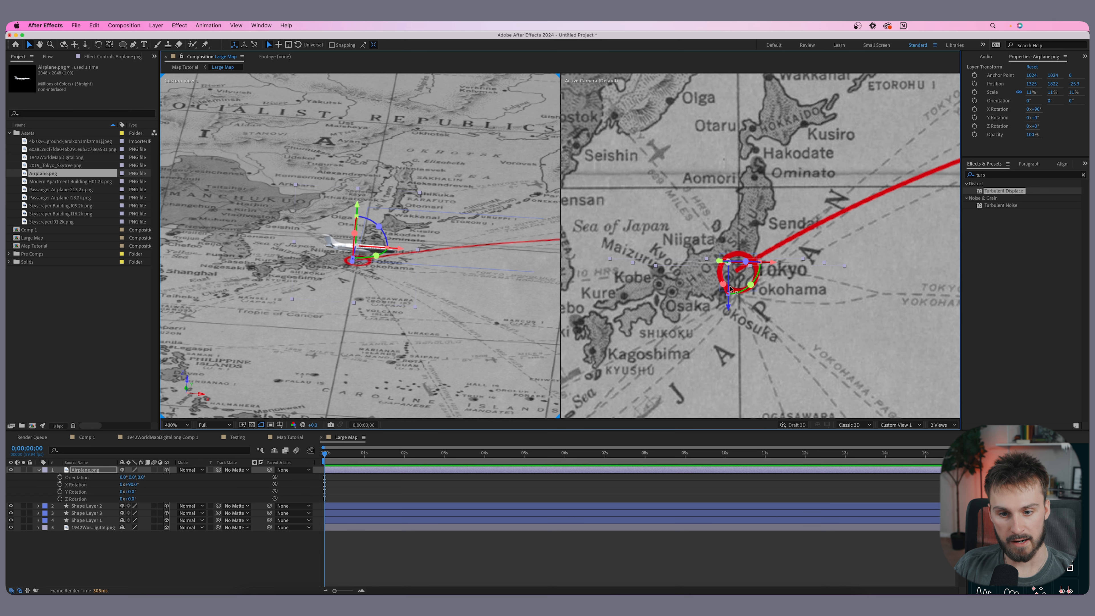
pyautogui.moveTo(728, 309); pyautogui.dragTo(730, 322)
pyautogui.moveTo(397, 254); pyautogui.dragTo(405, 255)
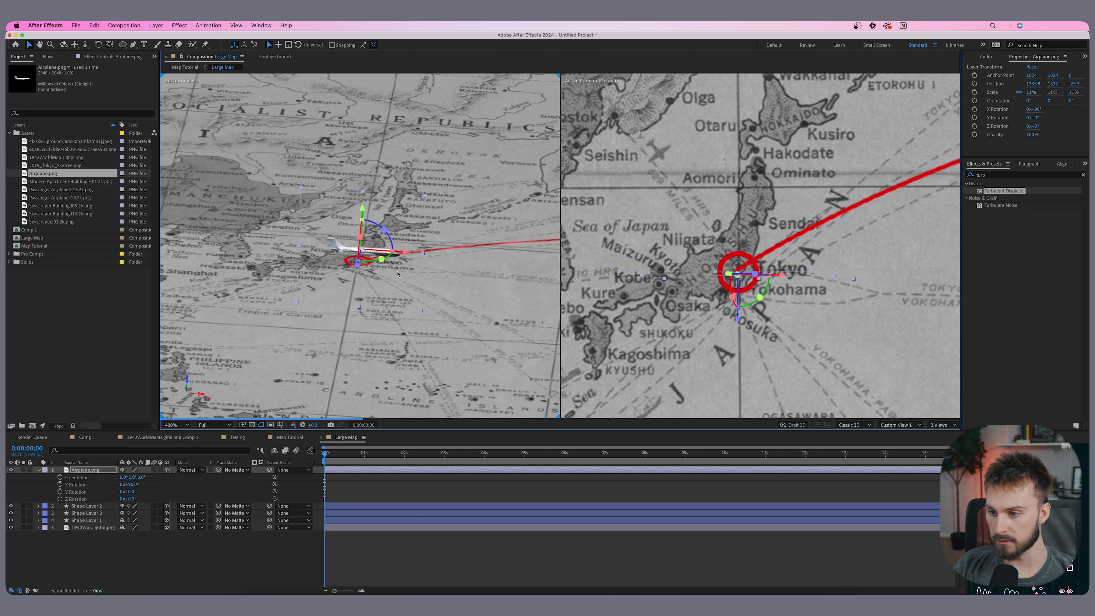
# - Add the 2019_Tokyo_Skyline image to the composition over Tokyo
pyautogui.click(337, 261)
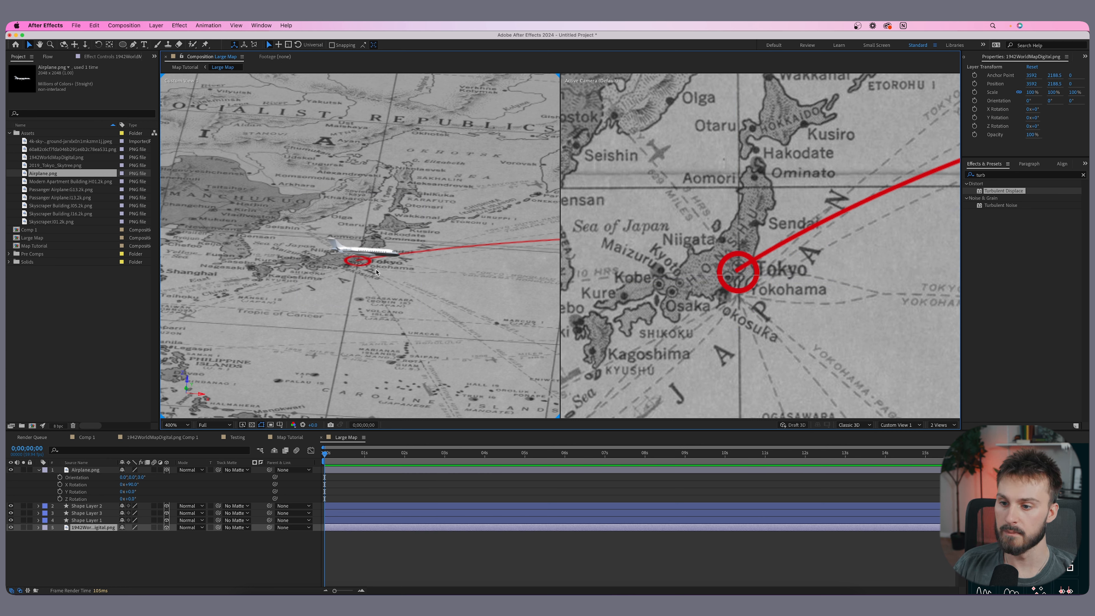
pyautogui.click(57, 158)
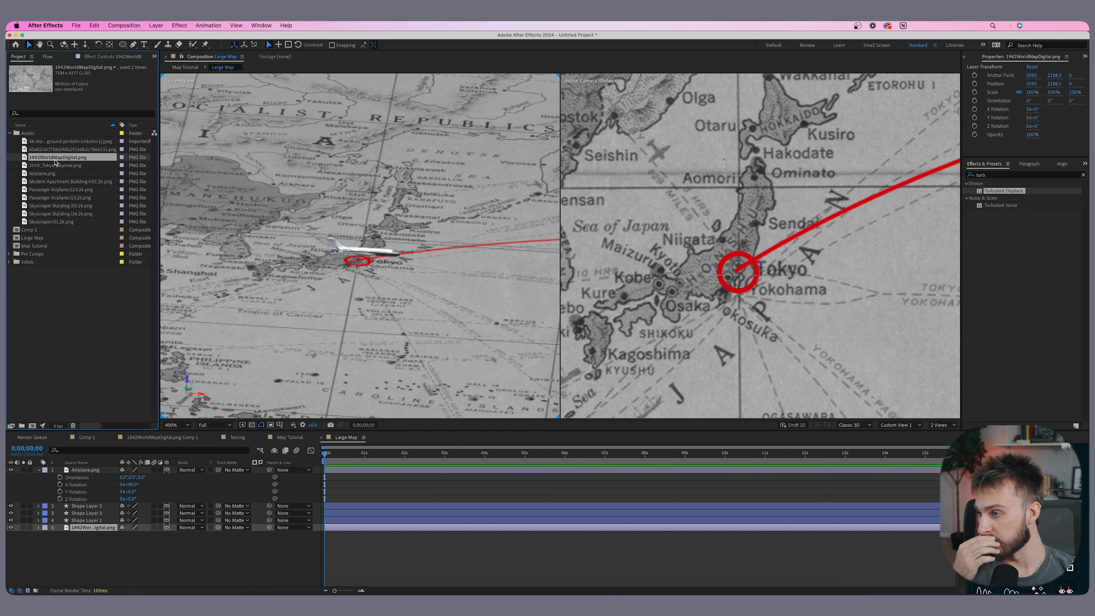
pyautogui.click(49, 166)
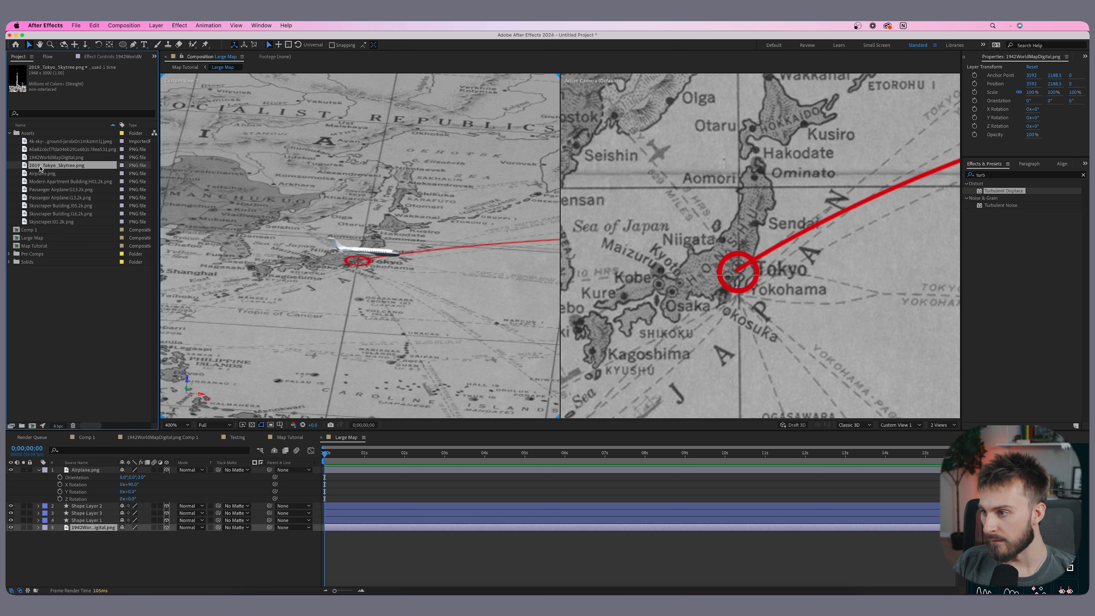
pyautogui.moveTo(35, 166); pyautogui.dragTo(737, 265)
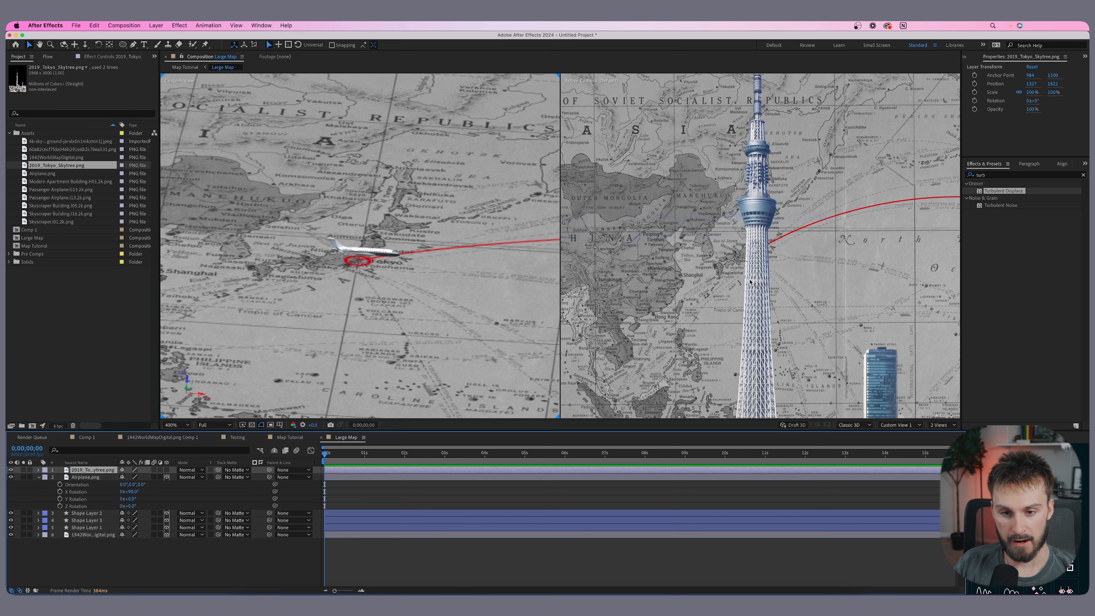
pyautogui.scroll(-8, 750, 282)
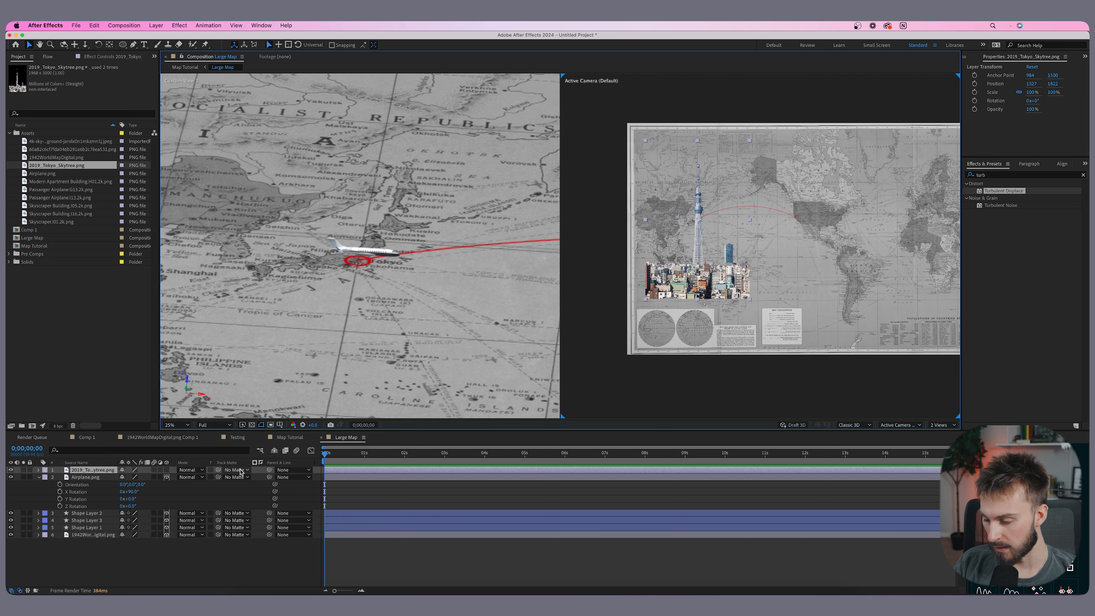
# - Scale the Tokyo skyline layer to 6% and move it onto Tokyo
pyautogui.press('s')
pyautogui.moveTo(132, 478); pyautogui.dragTo(110, 478)
pyautogui.moveTo(131, 479); pyautogui.dragTo(130, 479)
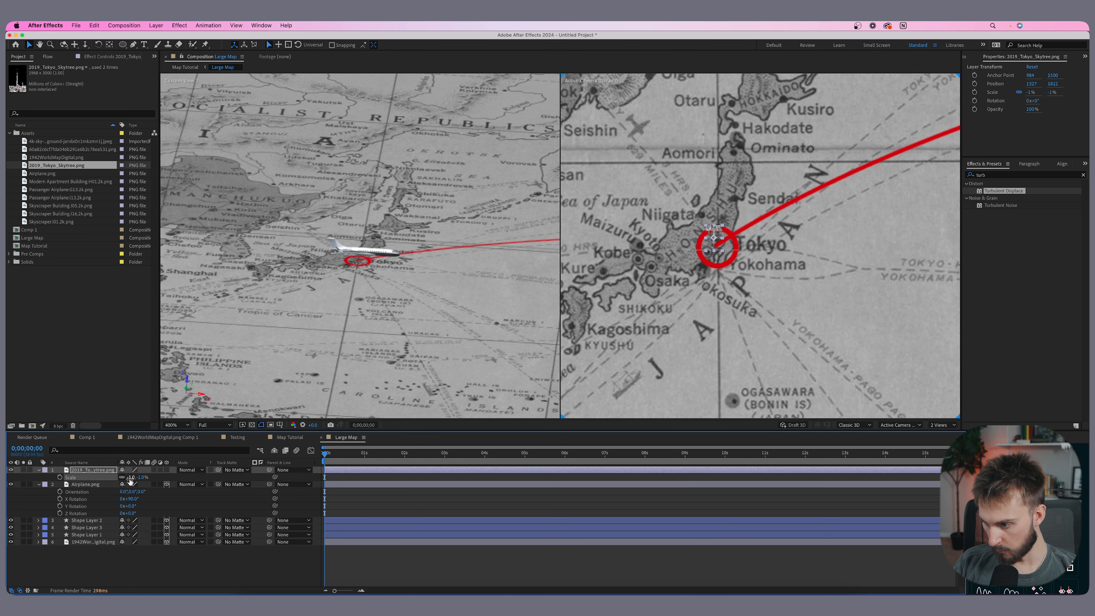
pyautogui.click(131, 478)
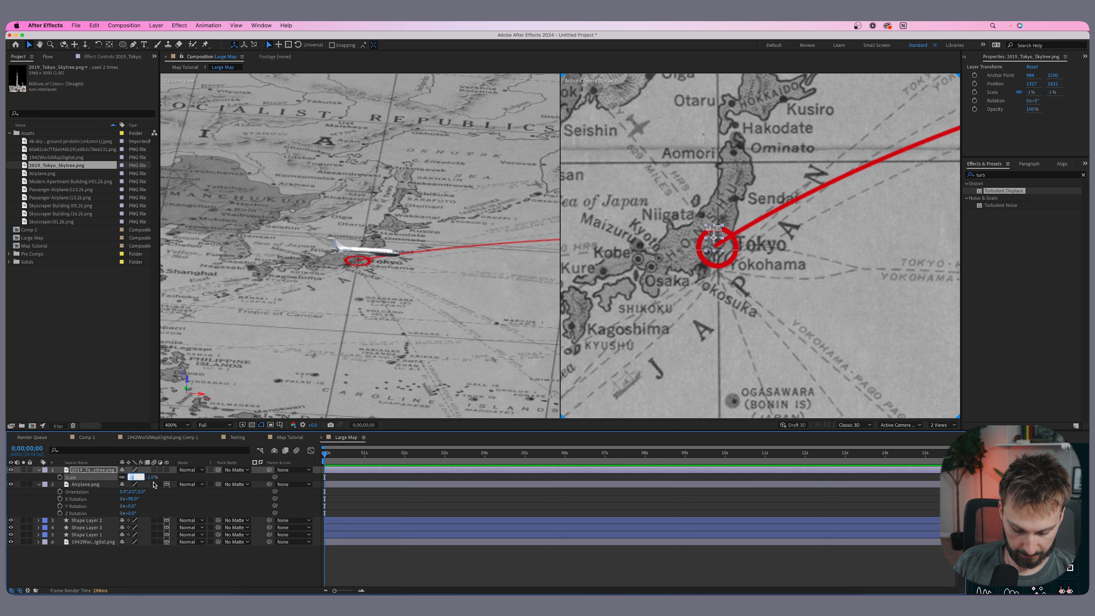
pyautogui.write('6')
pyautogui.press('Return')
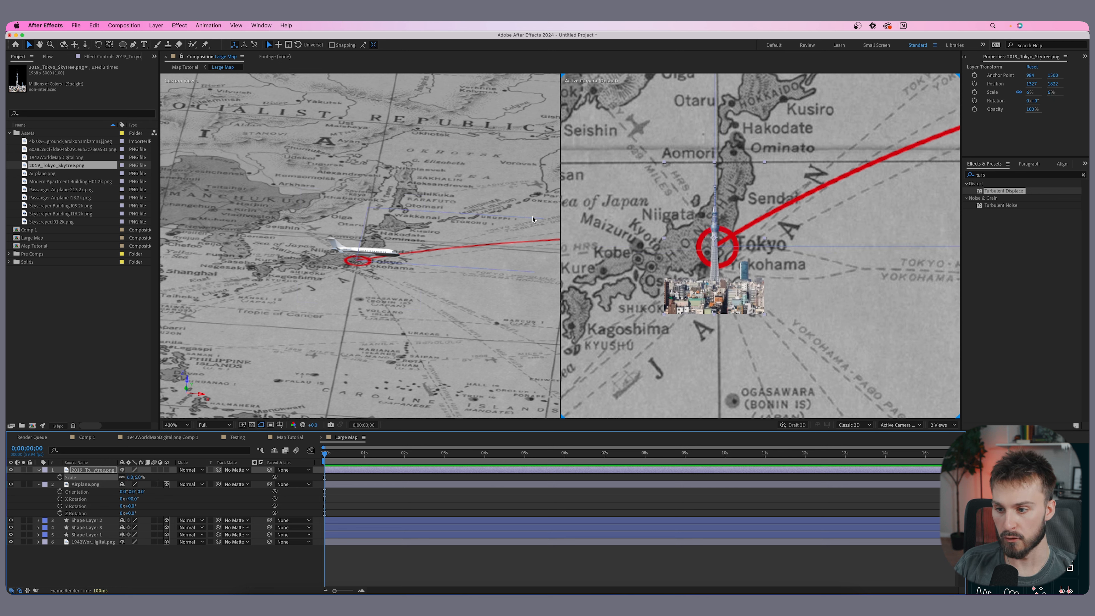
pyautogui.moveTo(742, 307); pyautogui.dragTo(742, 258)
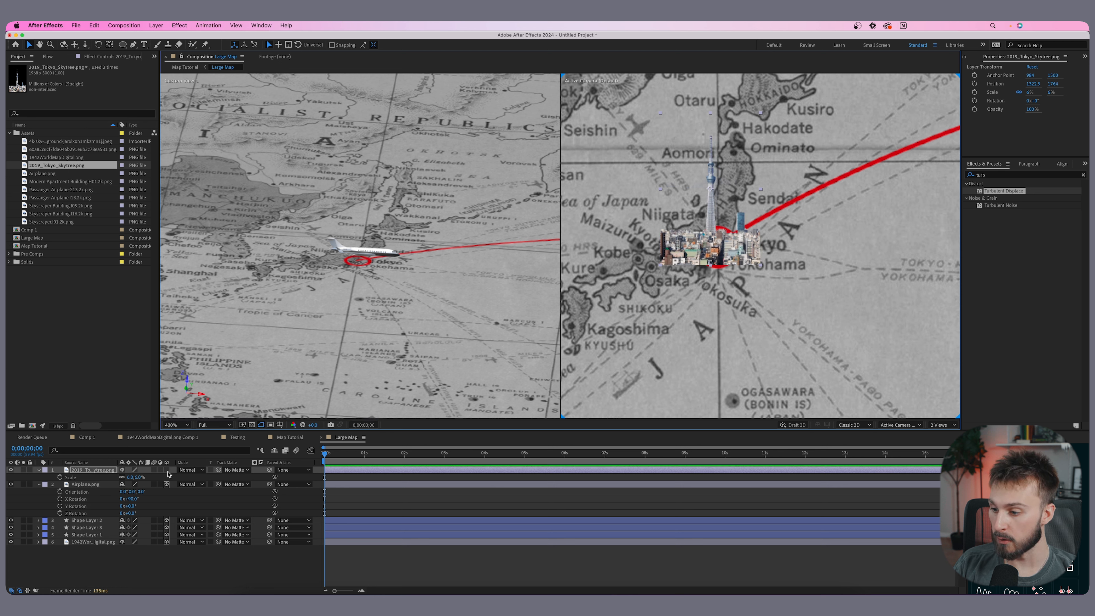
# - Make the skyline a 3D layer, set its X rotation to 90° and raise it upright above Tokyo
pyautogui.click(167, 470)
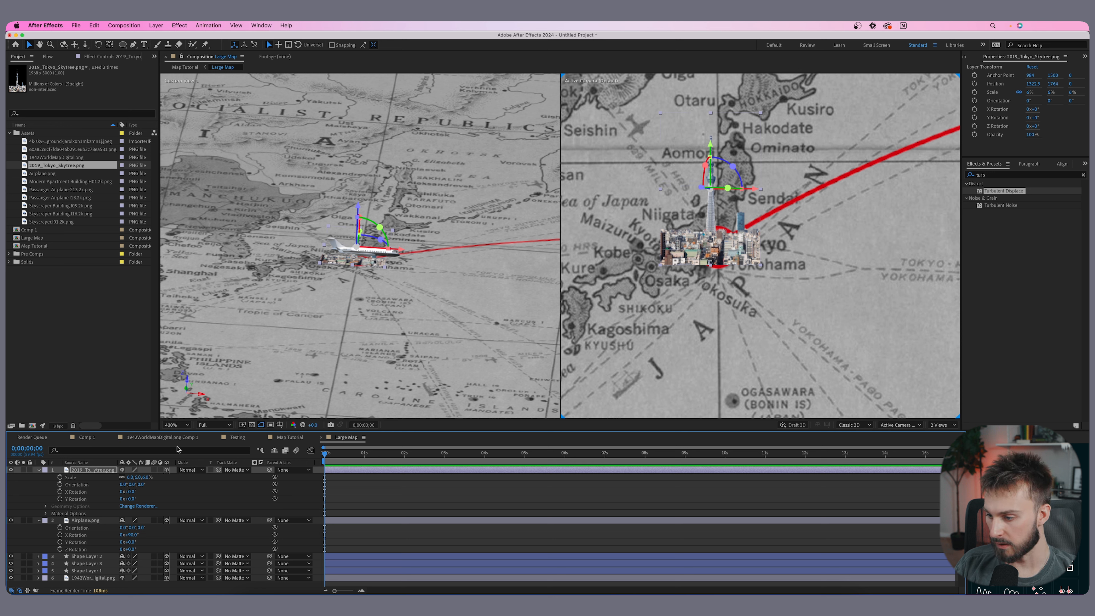
pyautogui.click(132, 492)
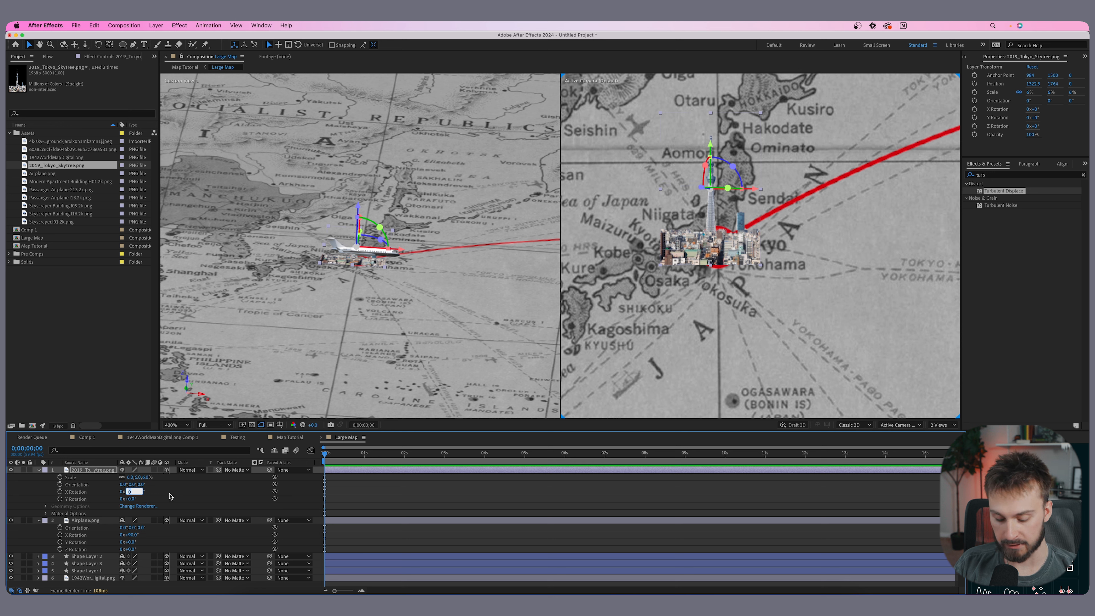
pyautogui.press('Return')
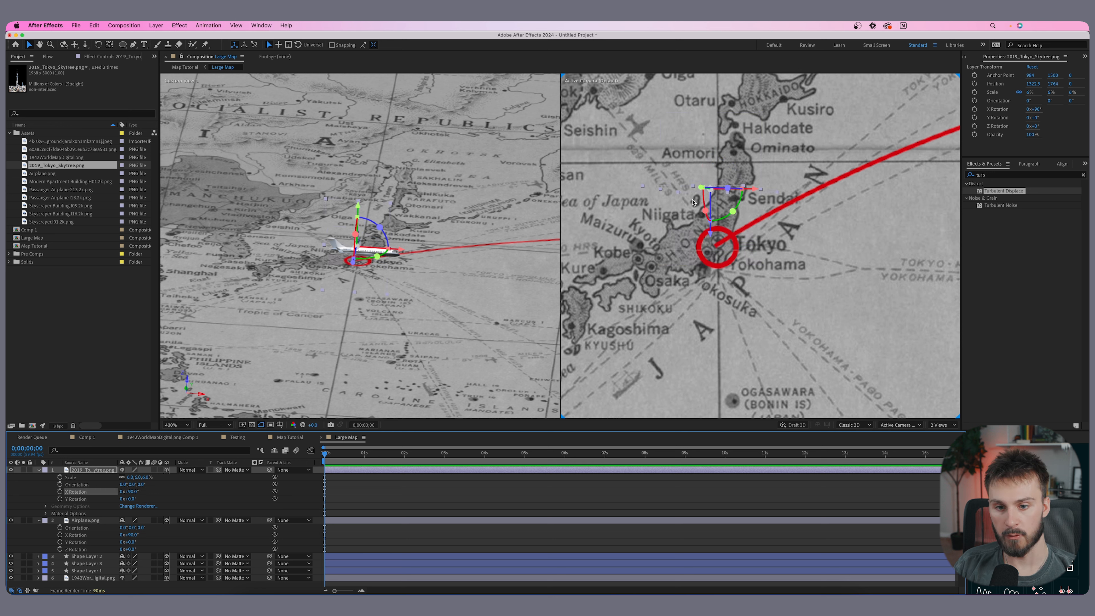
pyautogui.moveTo(357, 207); pyautogui.dragTo(360, 171)
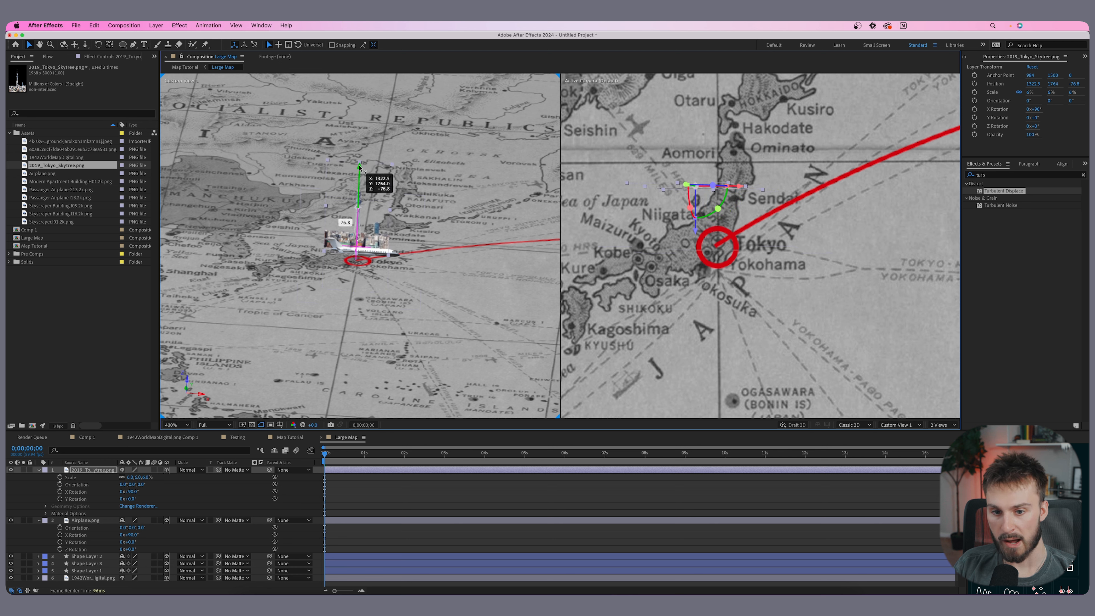
pyautogui.moveTo(695, 232); pyautogui.dragTo(723, 252)
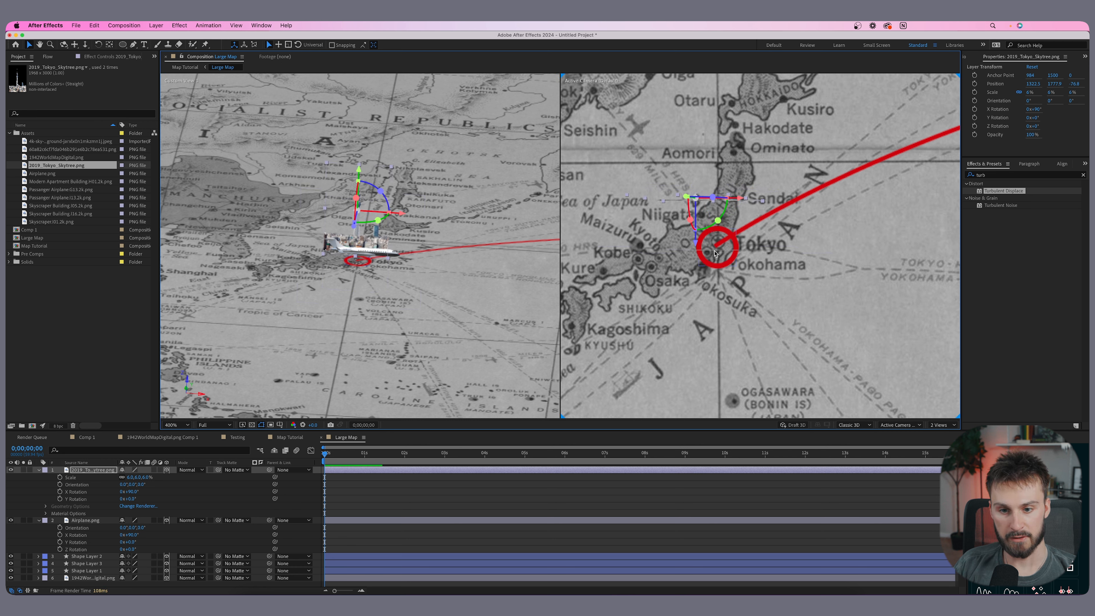
# - Turn the Tokyo skyline around its vertical axis to face the view
pyautogui.click(718, 254)
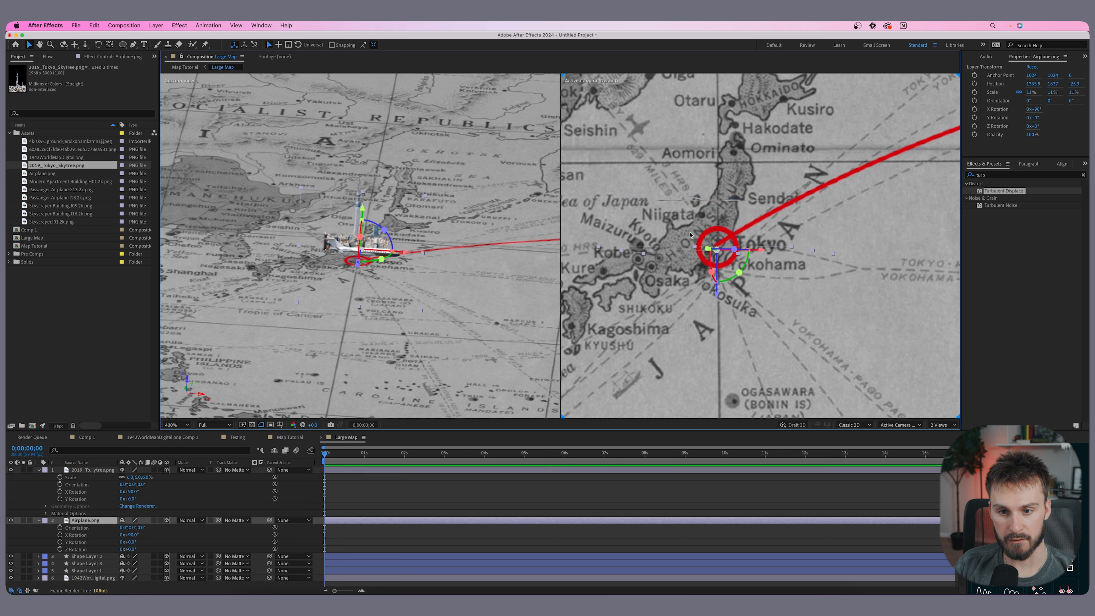
pyautogui.click(713, 204)
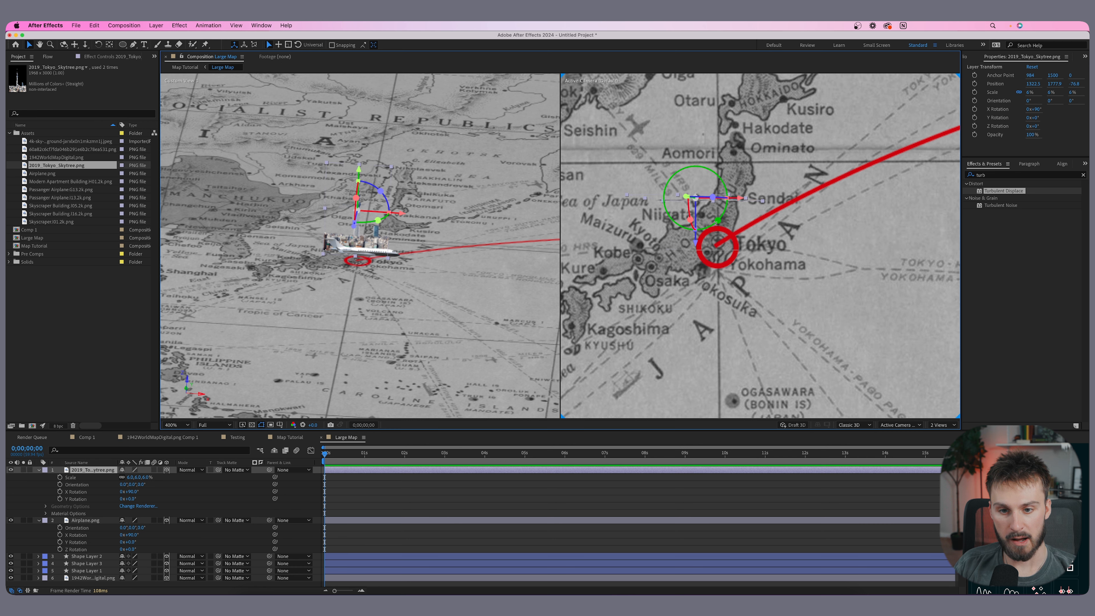
pyautogui.moveTo(718, 221); pyautogui.dragTo(723, 213)
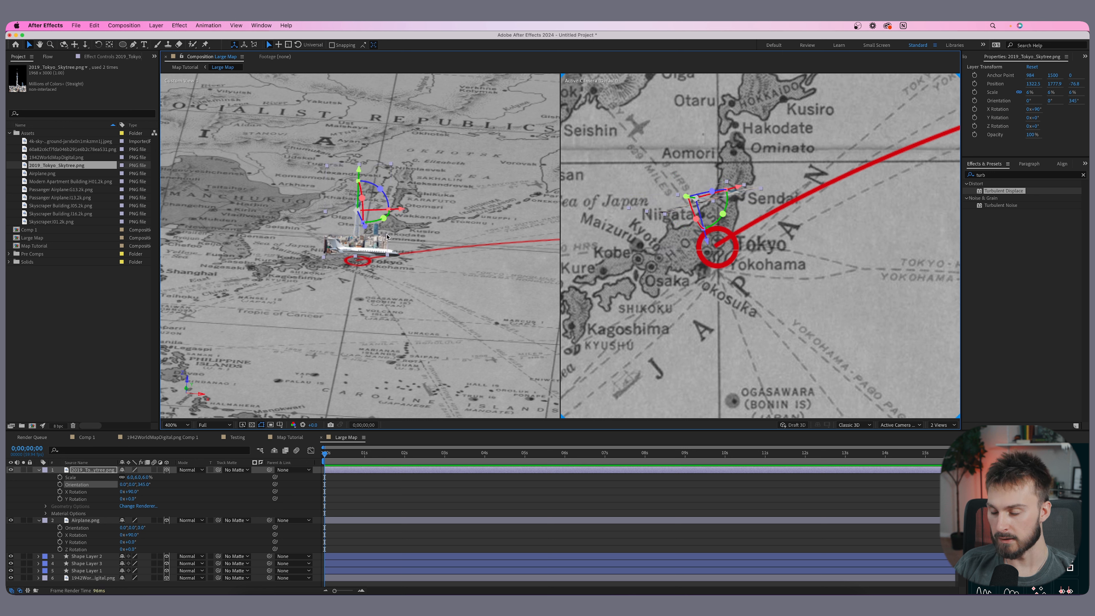
# - Add the Skyscraper01.2k image to the composition near Tokyo
pyautogui.click(45, 174)
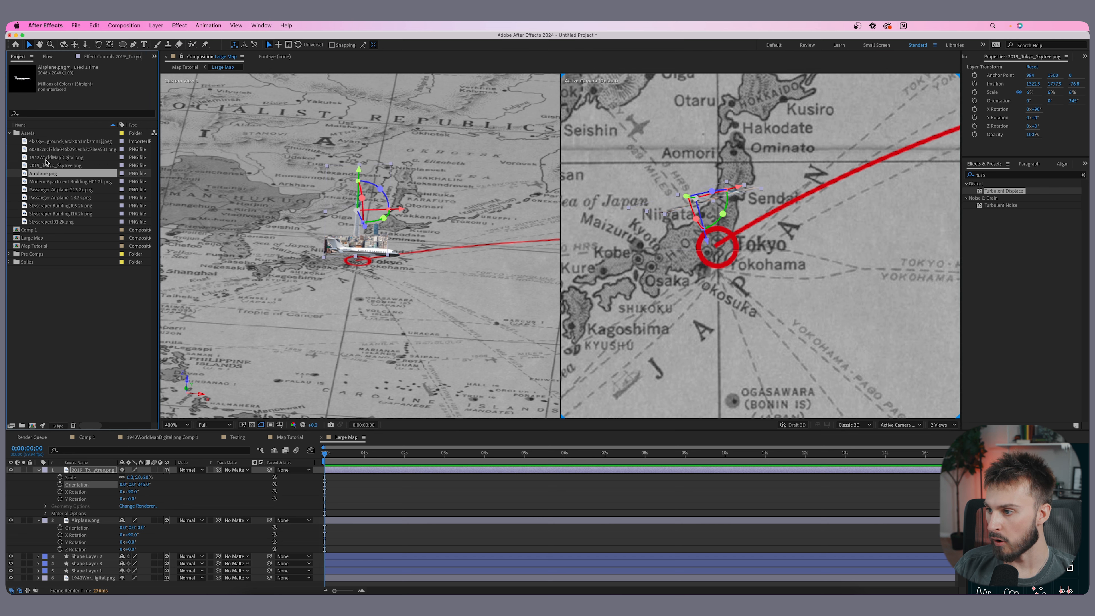
pyautogui.click(44, 213)
pyautogui.moveTo(39, 221); pyautogui.dragTo(714, 267)
pyautogui.press(',')
pyautogui.press(',')
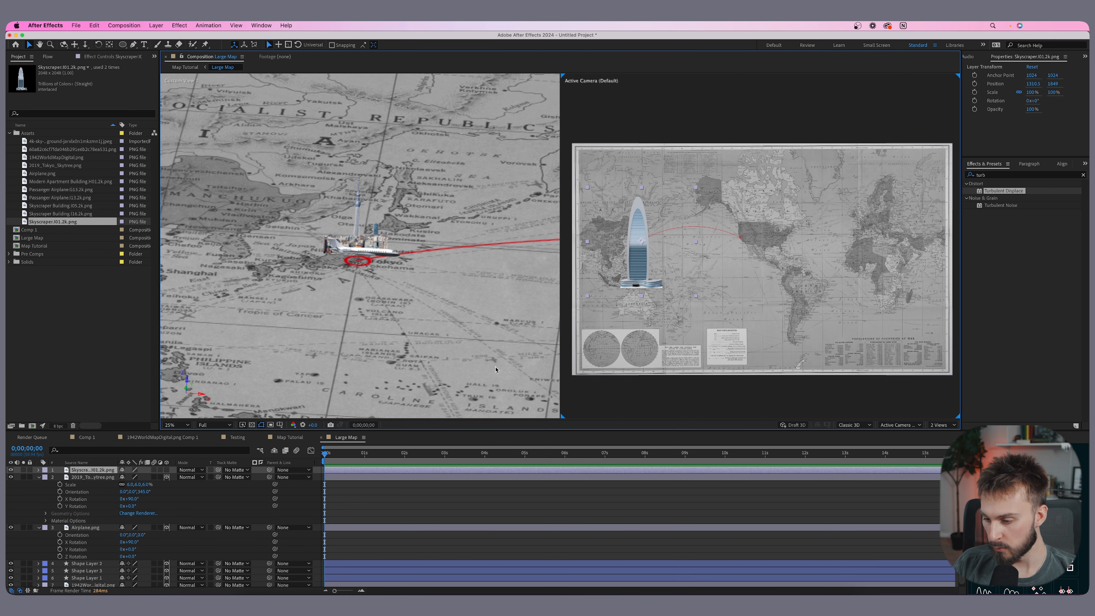
# - Scale the skyscraper layer to 7%
pyautogui.press('s')
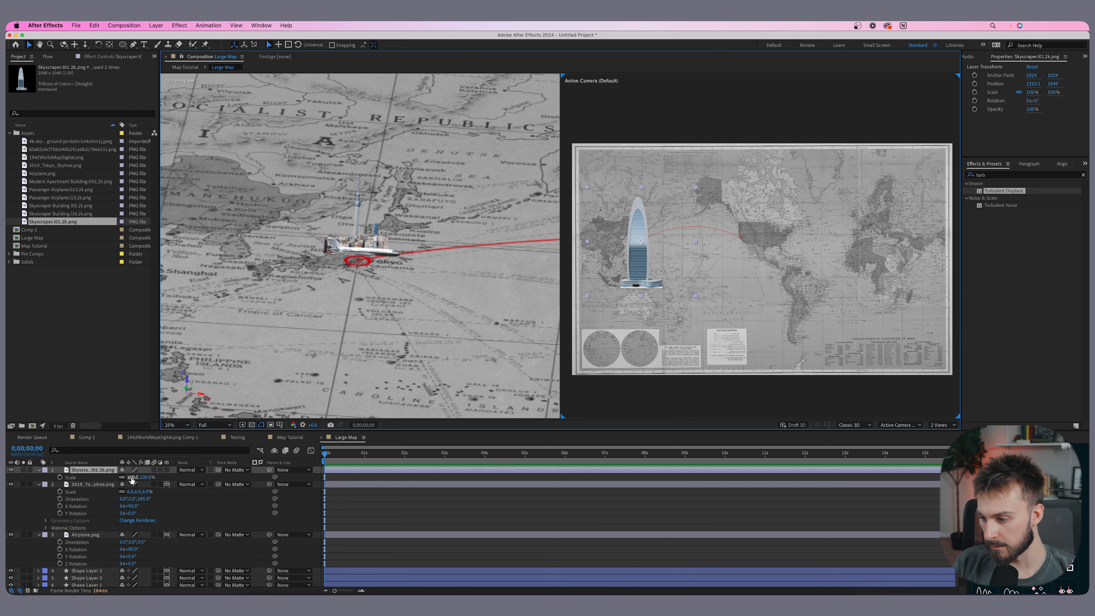
pyautogui.click(132, 477)
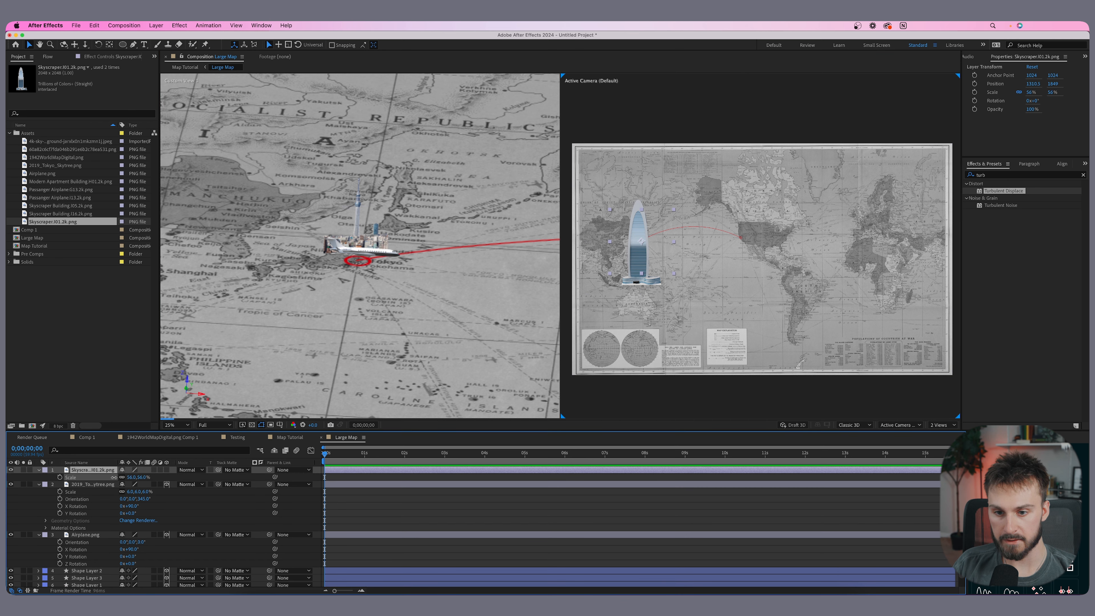
pyautogui.write('14')
pyautogui.press('Return')
pyautogui.press('Return')
pyautogui.press('.')
pyautogui.press('.')
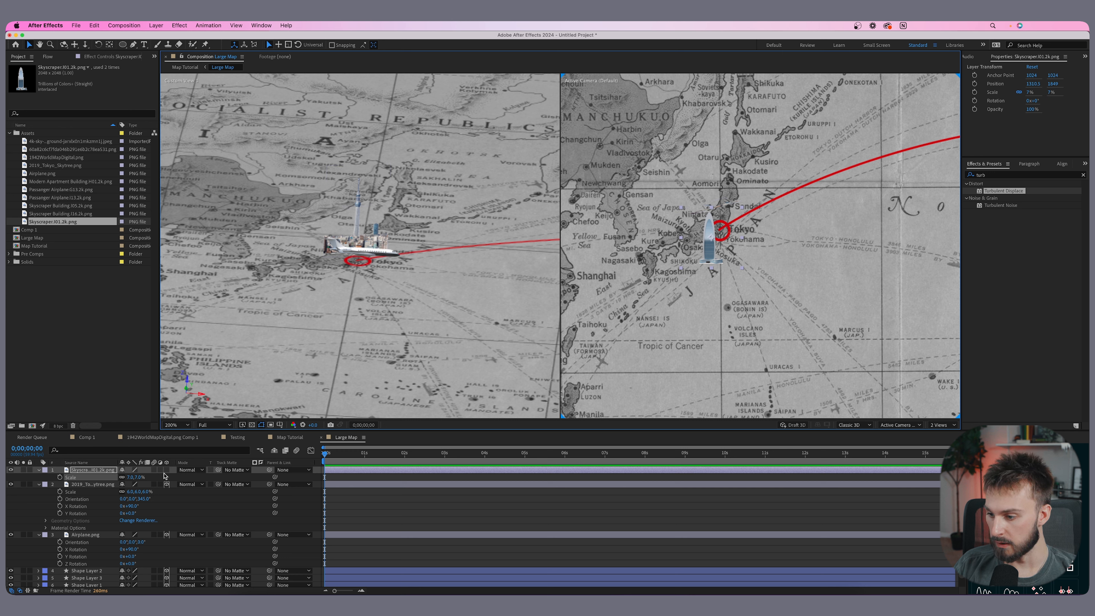
# - Make the skyscraper a 3D layer, set its X rotation to 90° and raise it upright beside the skyline
pyautogui.click(167, 470)
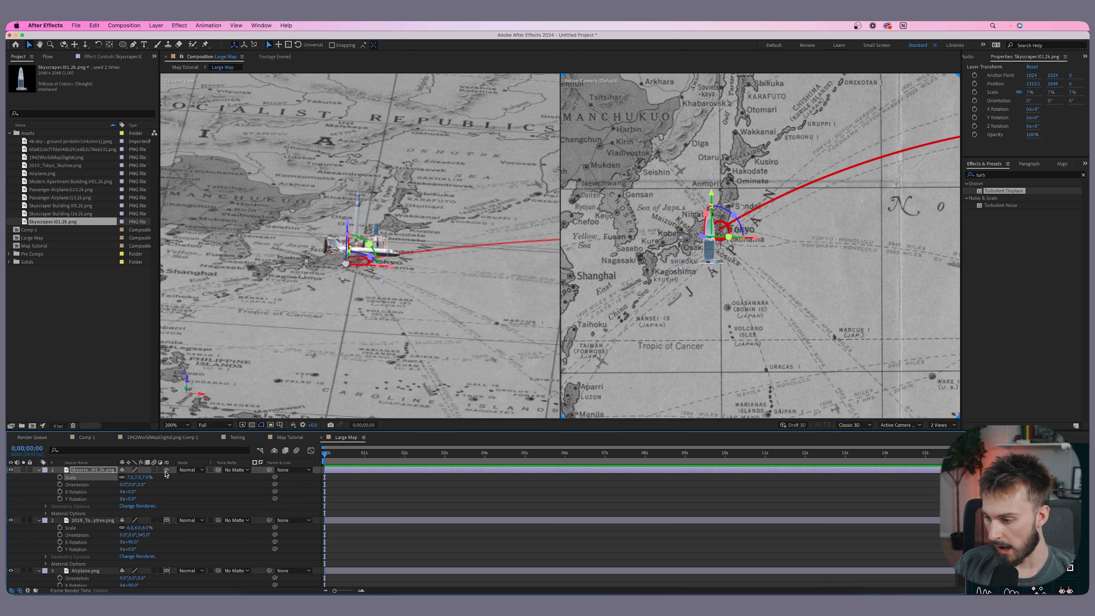
pyautogui.click(131, 491)
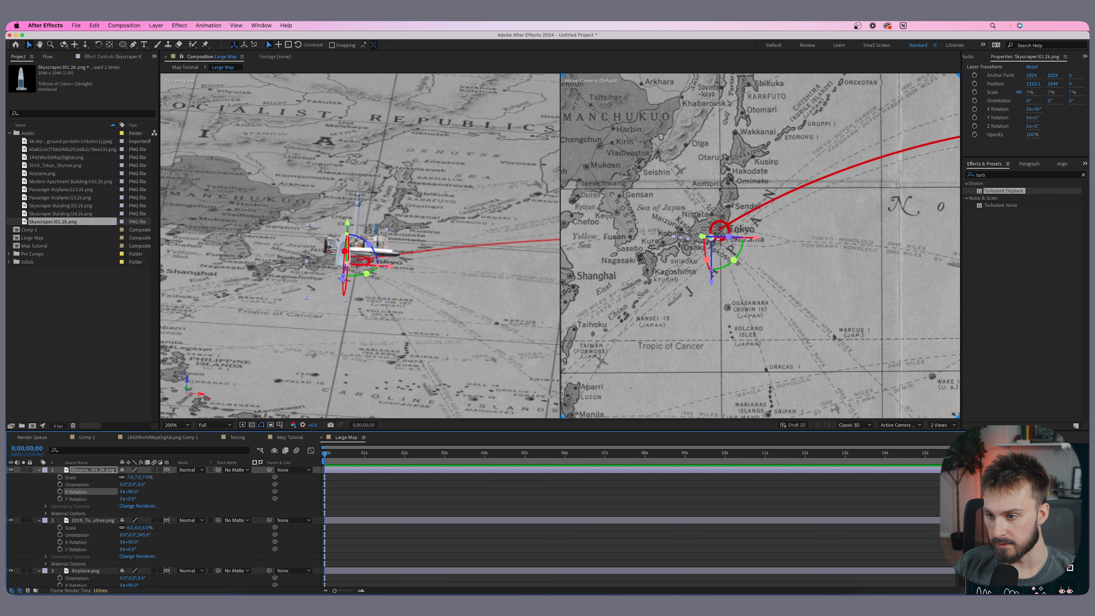
pyautogui.moveTo(348, 225); pyautogui.dragTo(350, 197)
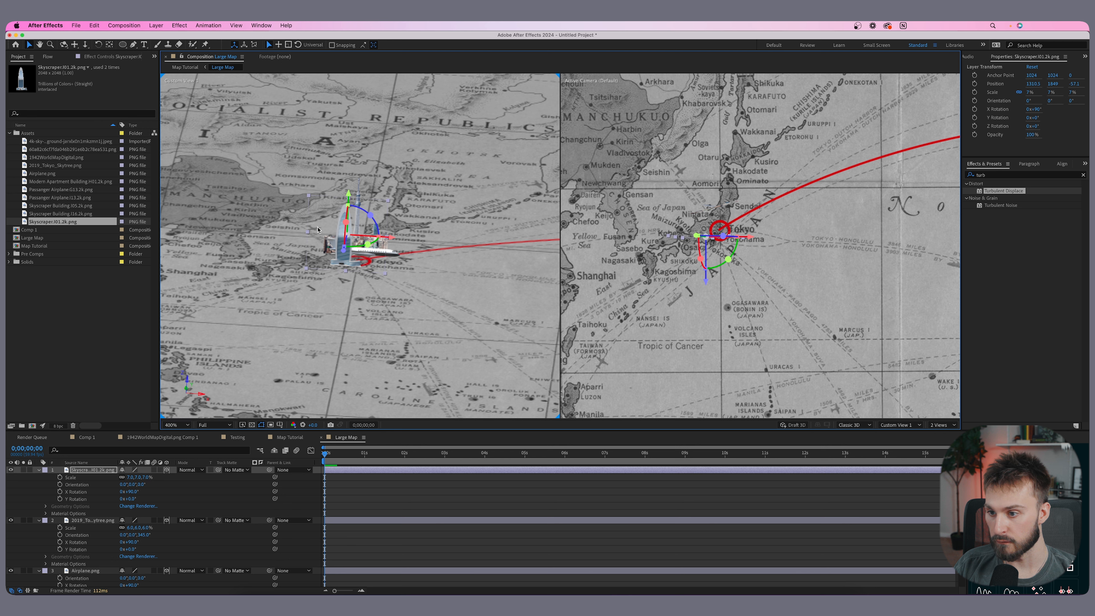
pyautogui.moveTo(383, 245); pyautogui.dragTo(379, 237)
pyautogui.click(376, 258)
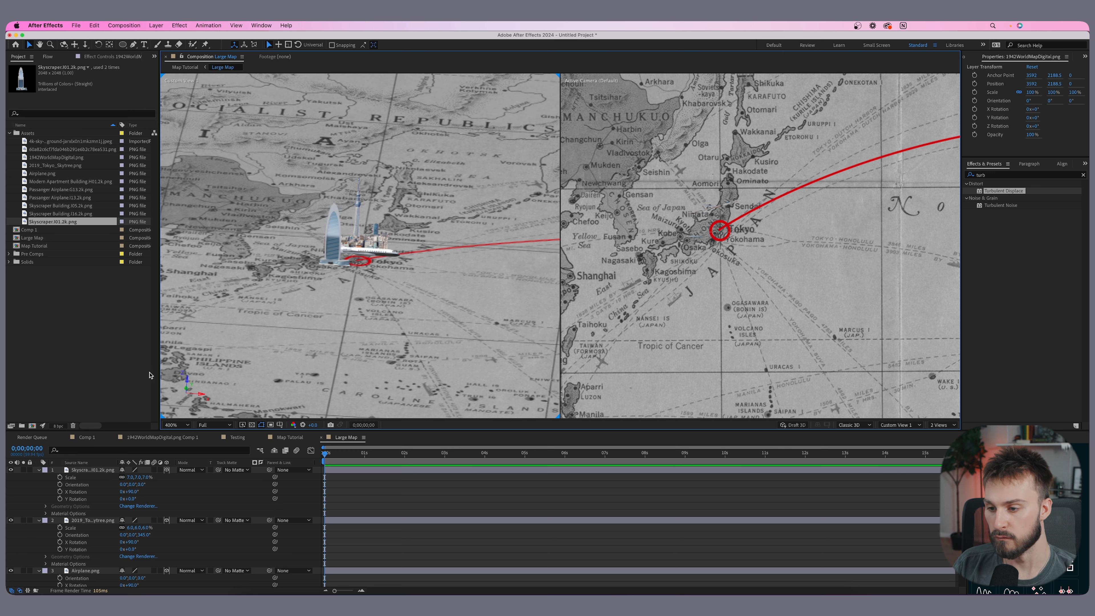
# - Add the Skyscraper Building.l14.2k image to the composition near Tokyo and scale it to 6%
pyautogui.click(690, 236)
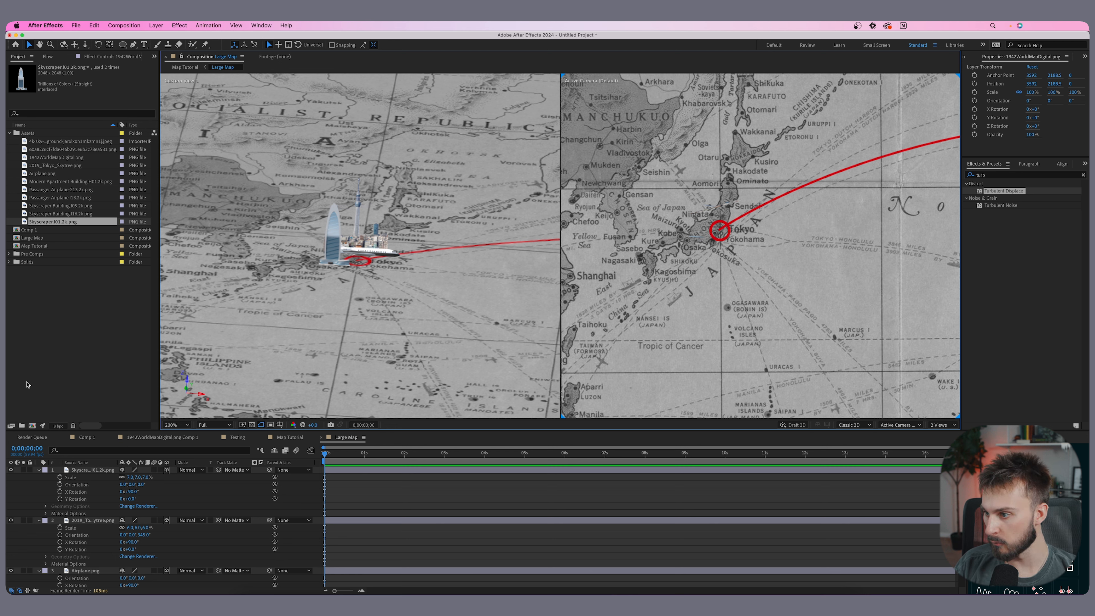
pyautogui.moveTo(45, 212); pyautogui.dragTo(716, 251)
pyautogui.scroll(-2, 716, 251)
pyautogui.press('s')
pyautogui.moveTo(134, 478); pyautogui.dragTo(105, 480)
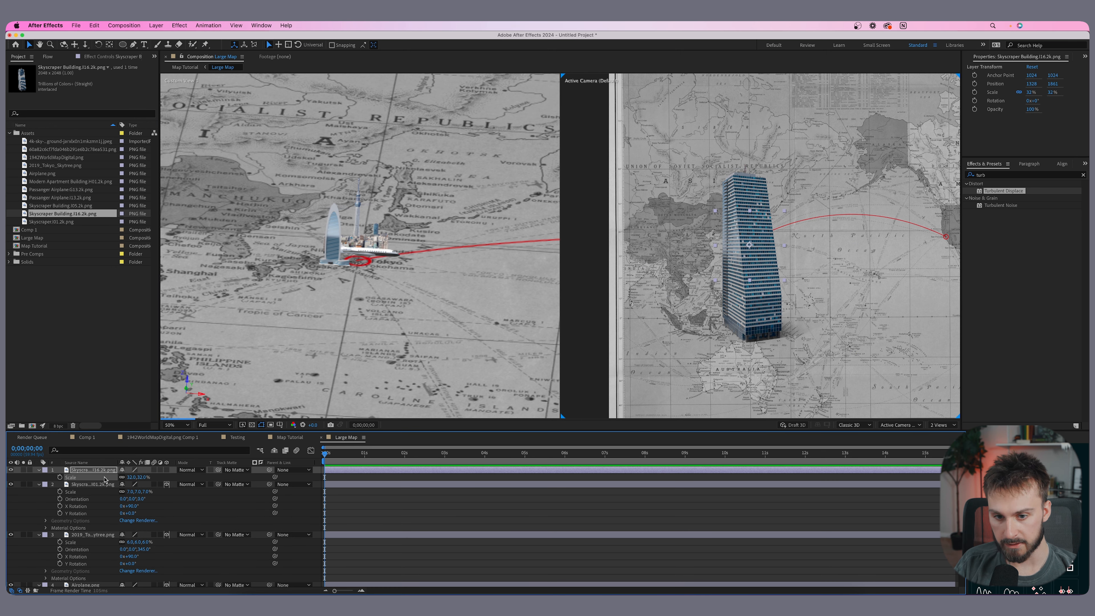
pyautogui.click(131, 477)
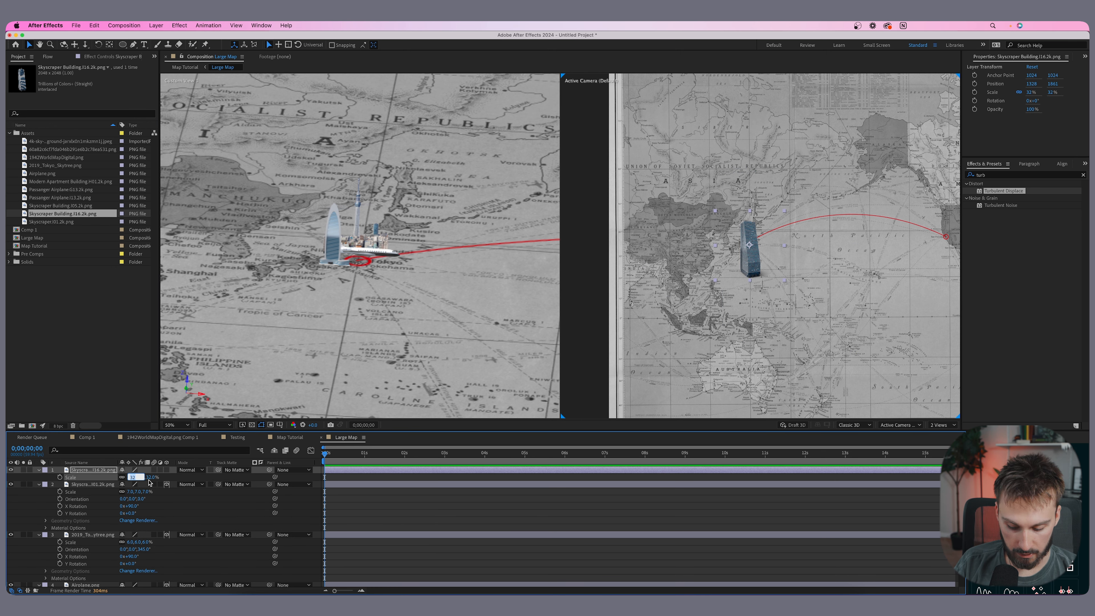
pyautogui.write('6')
pyautogui.press('Return')
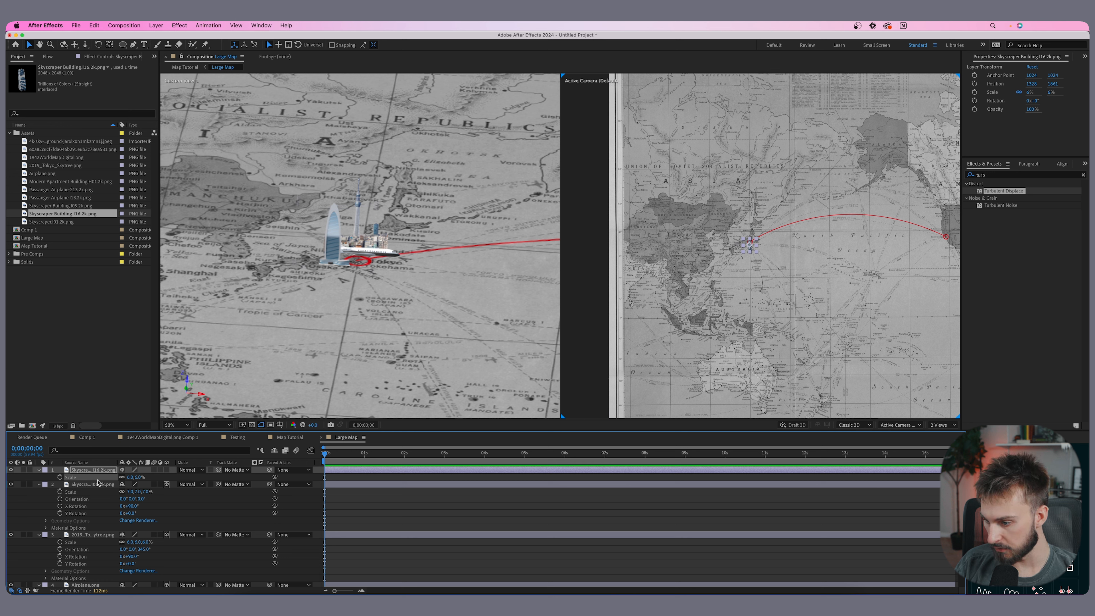
# - Make the new skyscraper a 3D layer and set its X rotation to 90°
pyautogui.click(167, 471)
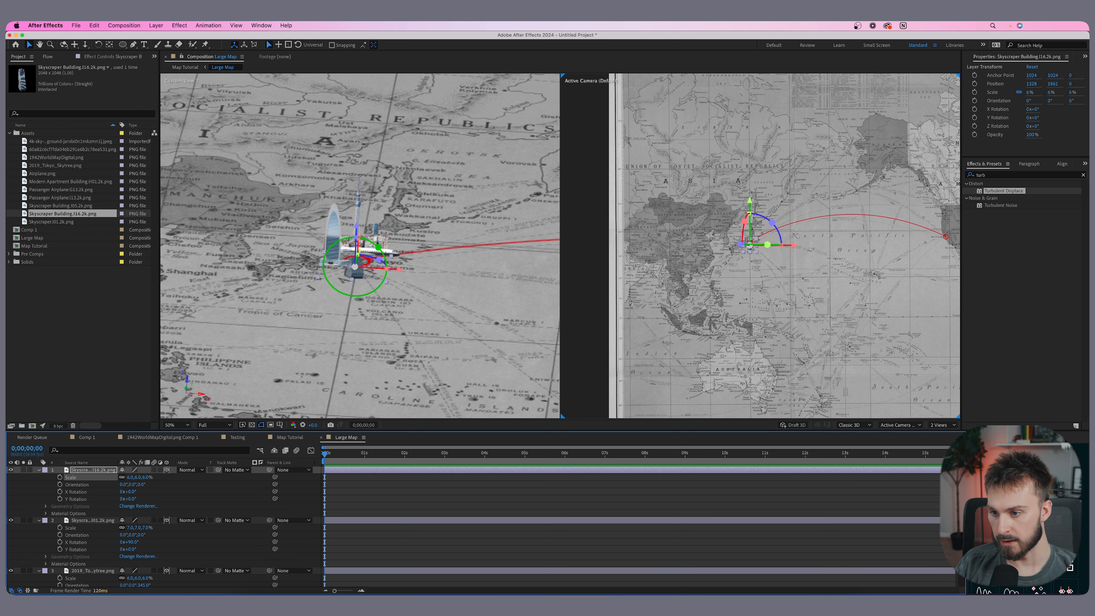
pyautogui.moveTo(356, 227); pyautogui.dragTo(360, 162)
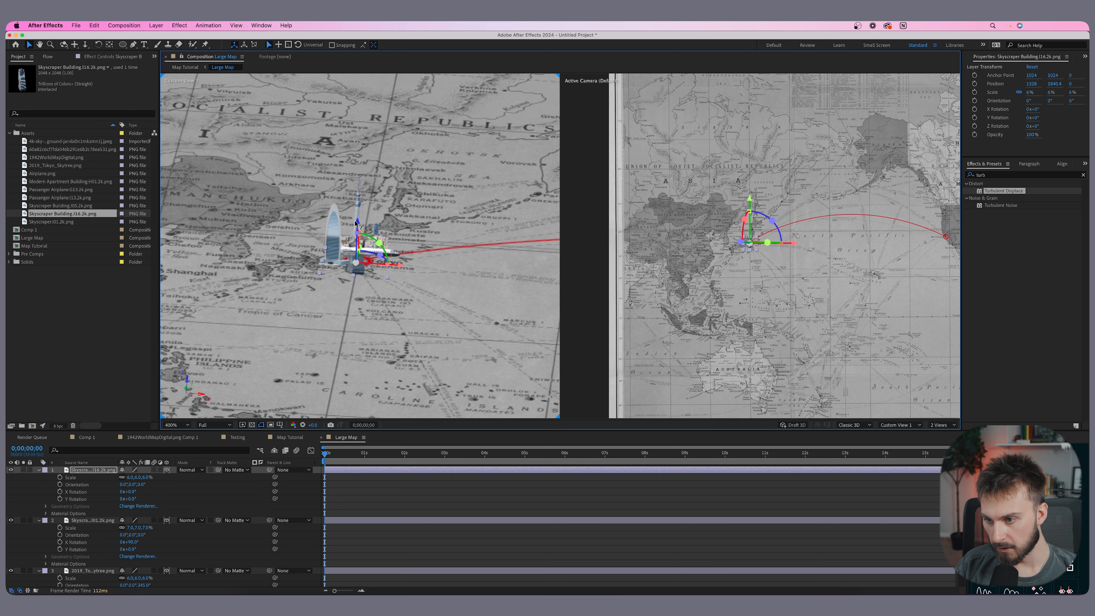
pyautogui.moveTo(357, 224); pyautogui.dragTo(370, 135)
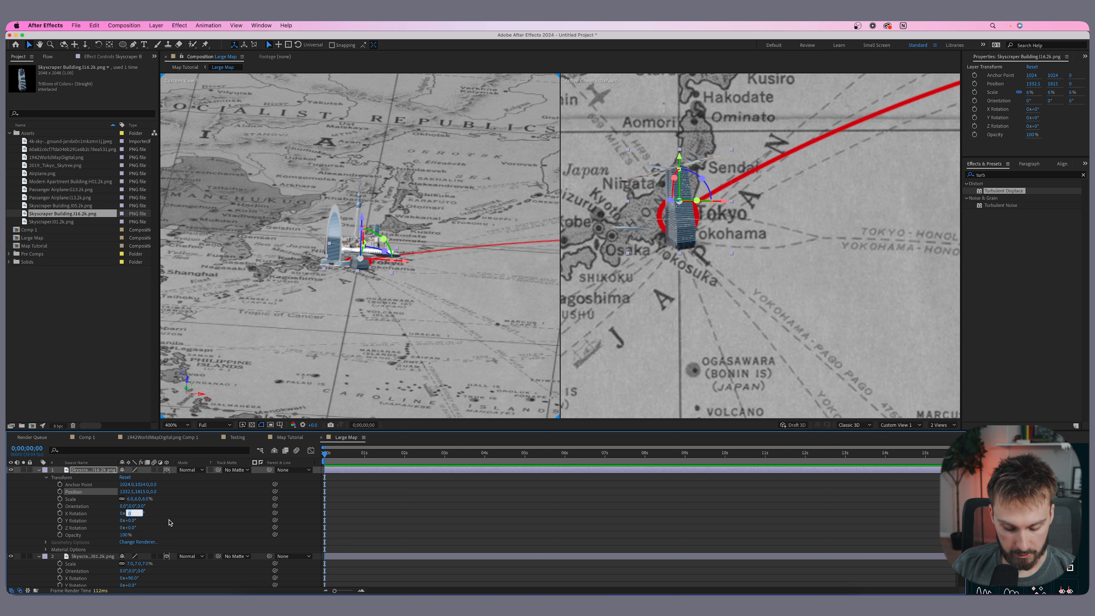
pyautogui.press('Return')
# - Move the upright skyscraper so it stands on the map beside the Tokyo skyline
pyautogui.moveTo(363, 218); pyautogui.dragTo(366, 189)
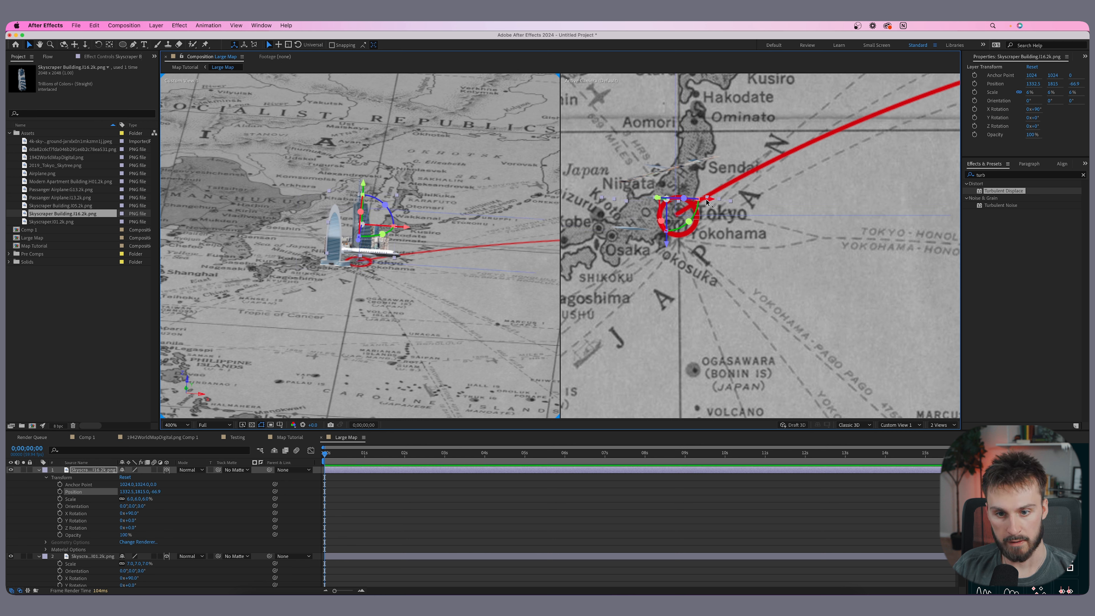
pyautogui.moveTo(710, 201); pyautogui.dragTo(751, 200)
pyautogui.moveTo(708, 245); pyautogui.dragTo(708, 233)
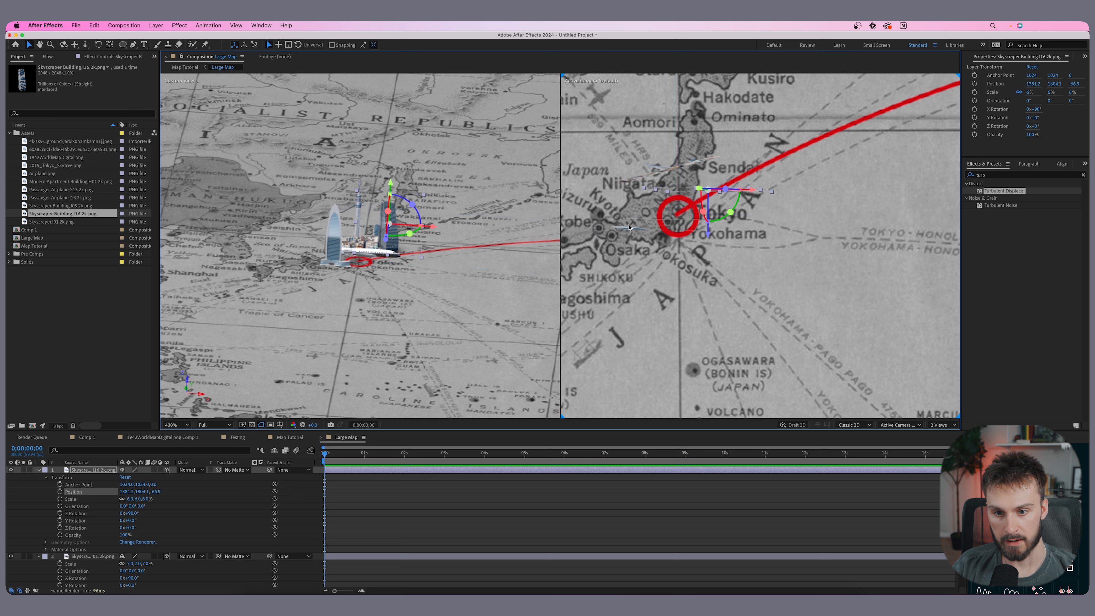
pyautogui.moveTo(708, 240); pyautogui.dragTo(708, 234)
pyautogui.moveTo(390, 183); pyautogui.dragTo(391, 188)
# - Add the Modern Apartment Building.H01.2k image near Tokyo and scale it to 4%
pyautogui.moveTo(72, 181); pyautogui.dragTo(732, 258)
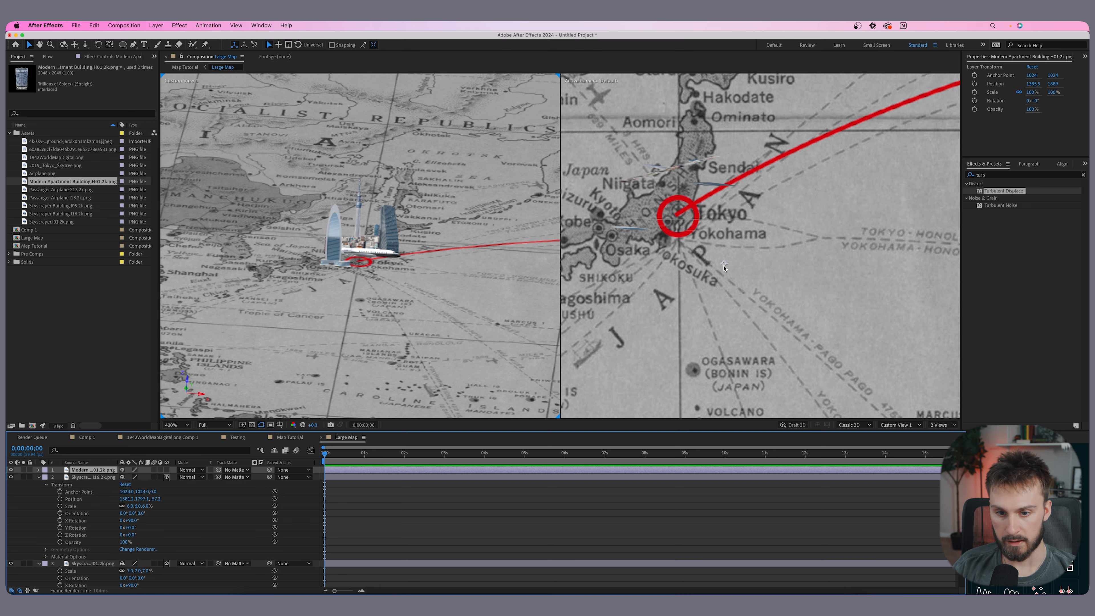
pyautogui.scroll(-3, 755, 248)
pyautogui.press('s')
pyautogui.click(134, 478)
pyautogui.write('55')
pyautogui.press('Return')
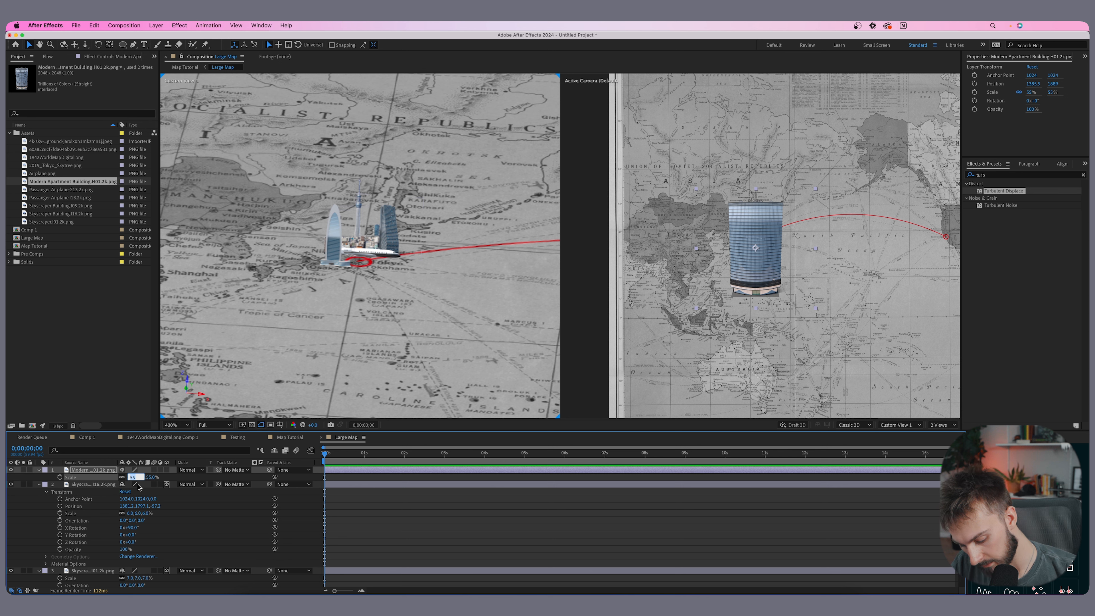
pyautogui.write('6')
pyautogui.press('Return')
pyautogui.scroll(3, 760, 246)
pyautogui.moveTo(729, 265); pyautogui.dragTo(720, 231)
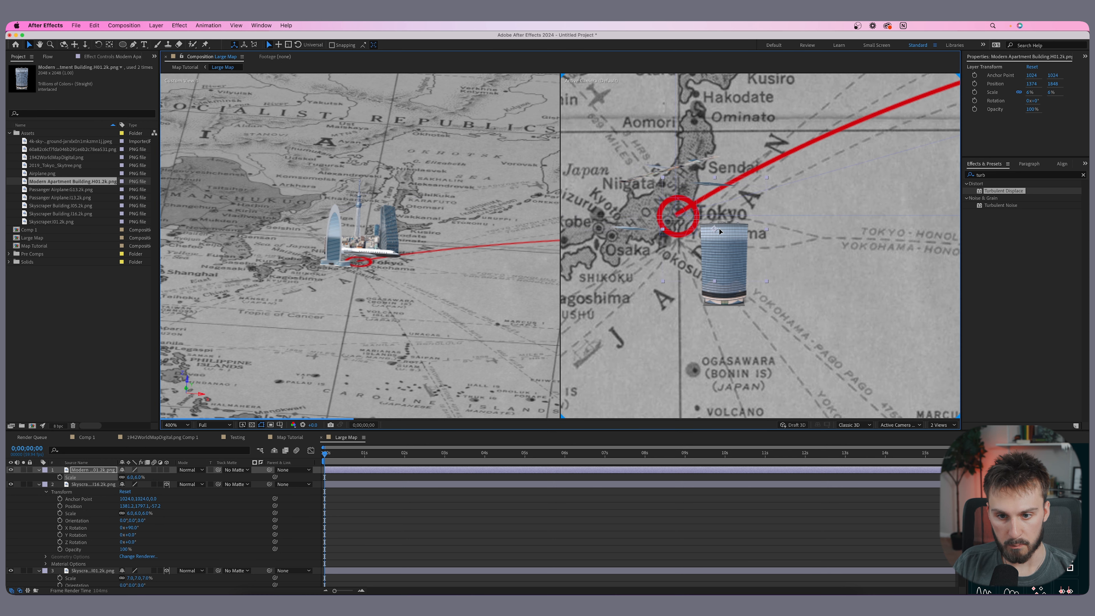
# - Make the apartment building 3D, set its X rotation to 90° and place it upright beside the skyline
pyautogui.click(167, 470)
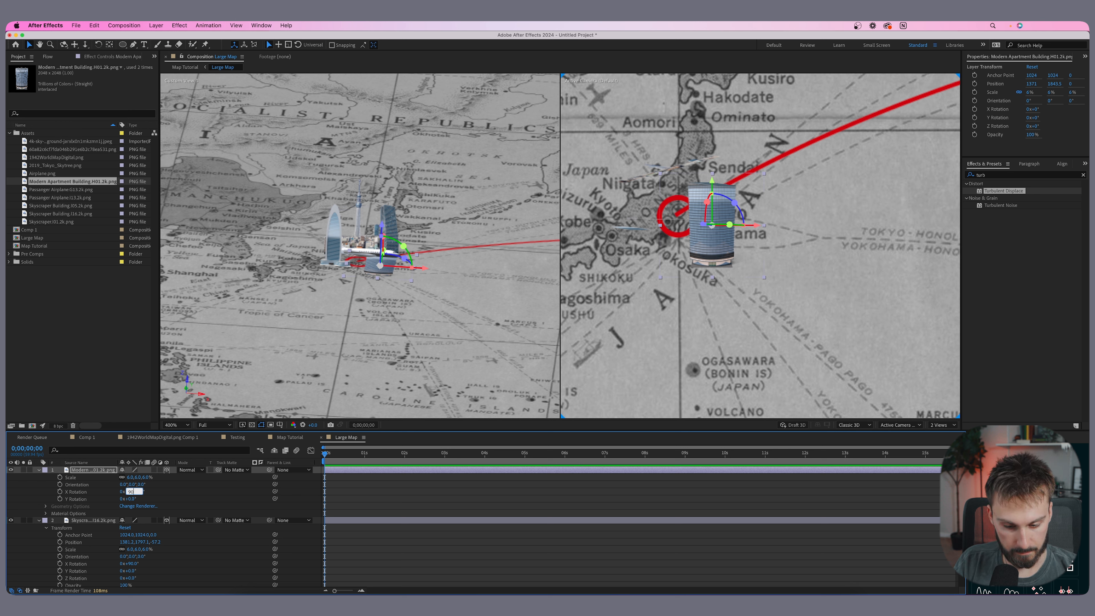
pyautogui.press('Return')
pyautogui.moveTo(385, 231); pyautogui.dragTo(389, 194)
pyautogui.moveTo(390, 241); pyautogui.dragTo(337, 235)
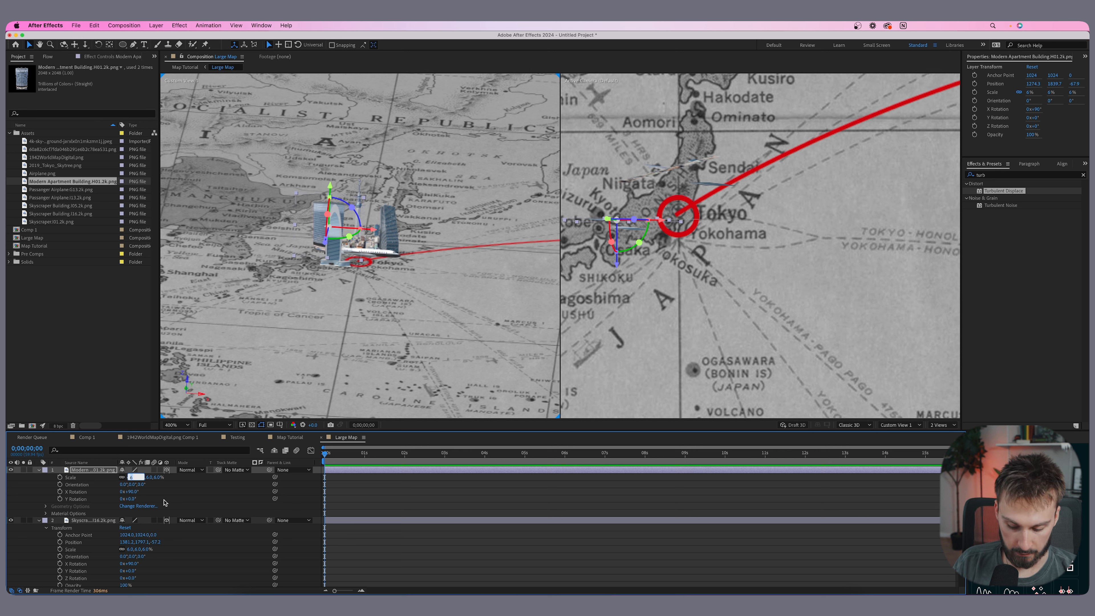
pyautogui.press('Return')
pyautogui.moveTo(316, 225); pyautogui.dragTo(324, 234)
pyautogui.moveTo(631, 264); pyautogui.dragTo(632, 251)
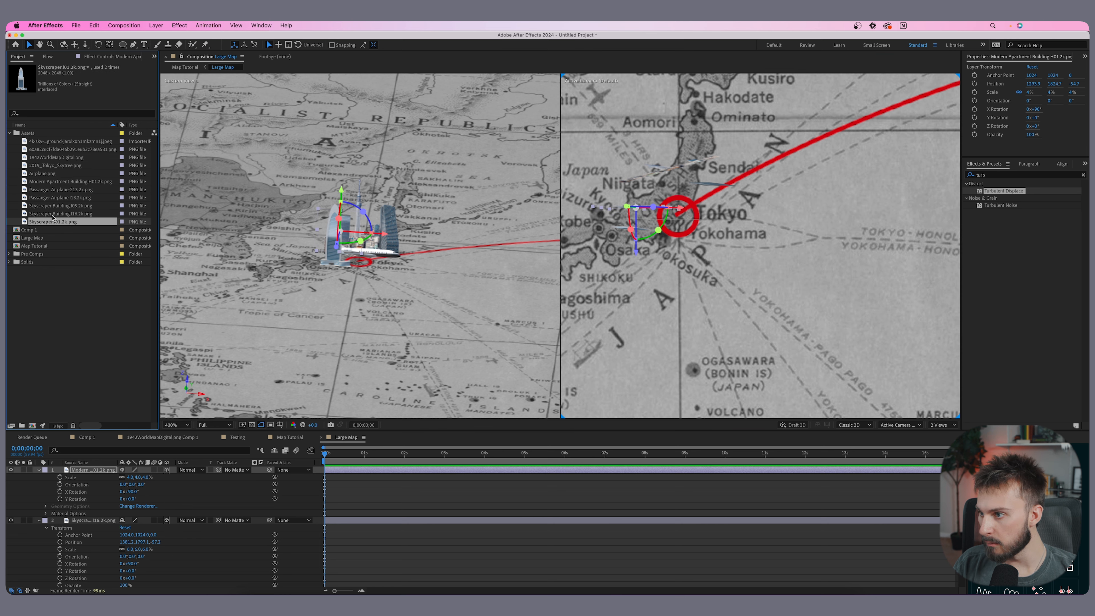
# - Add the Skyscraper Building.i05.2k image to the composition, make it 3D and set its X rotation to 90°
pyautogui.click(51, 214)
pyautogui.click(53, 205)
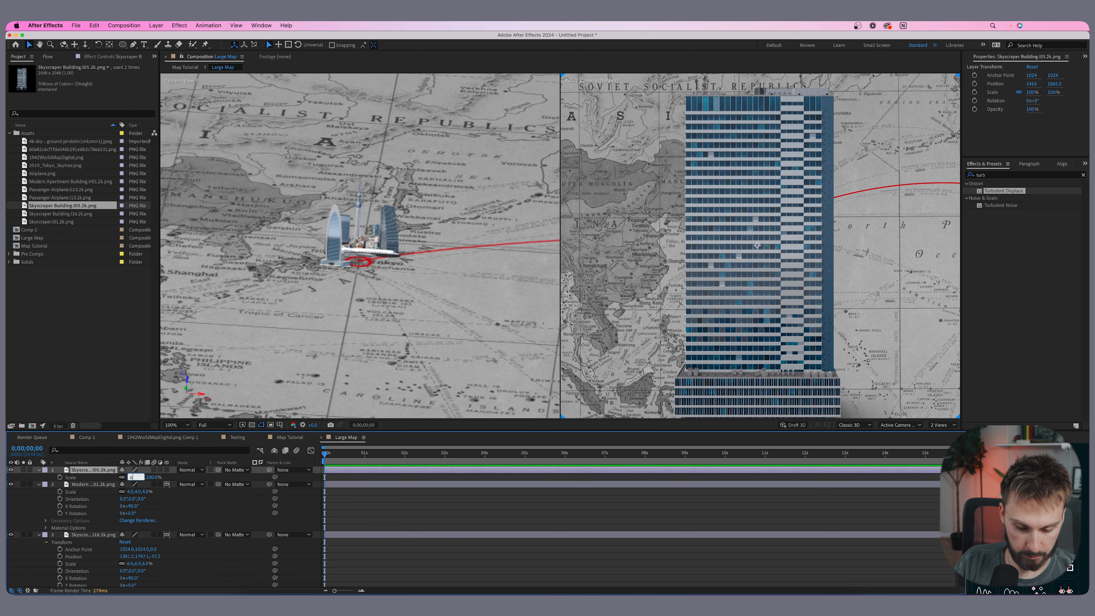
pyautogui.press('Return')
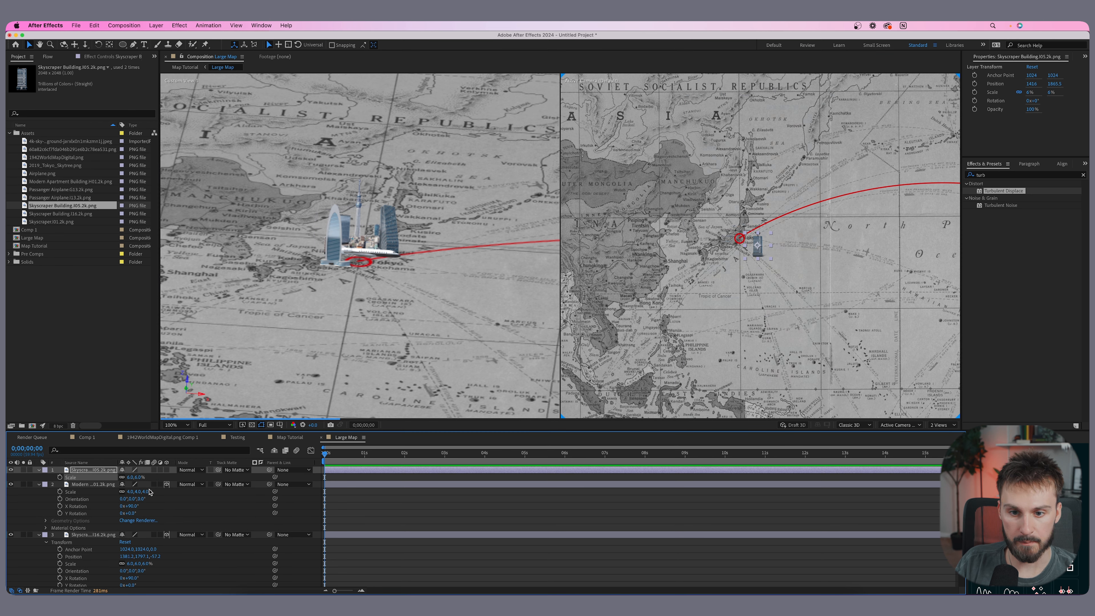
pyautogui.scroll(2, 713, 255)
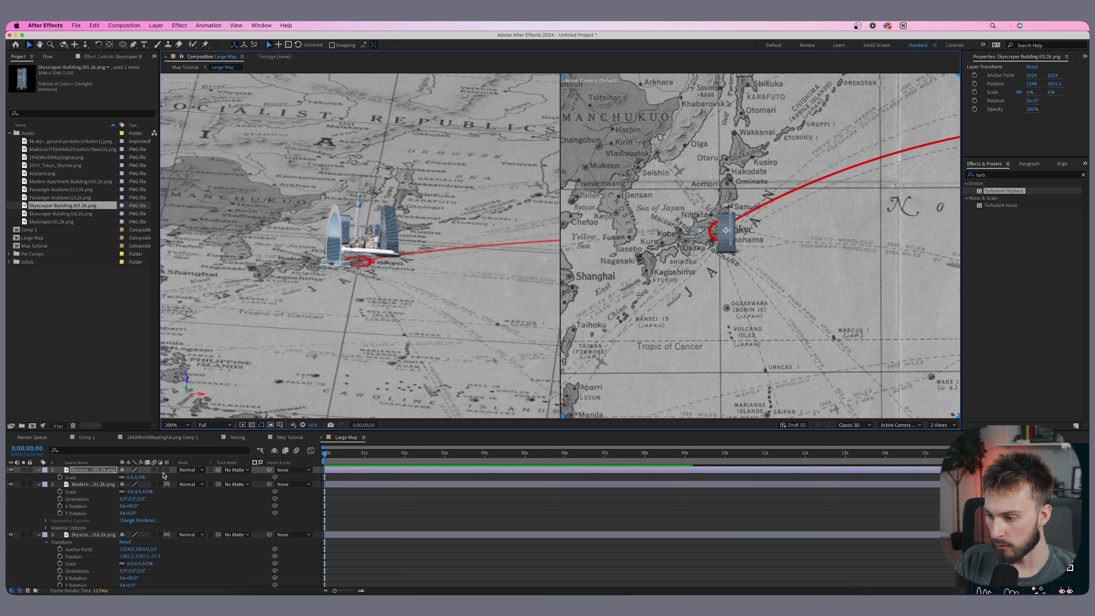
pyautogui.click(167, 469)
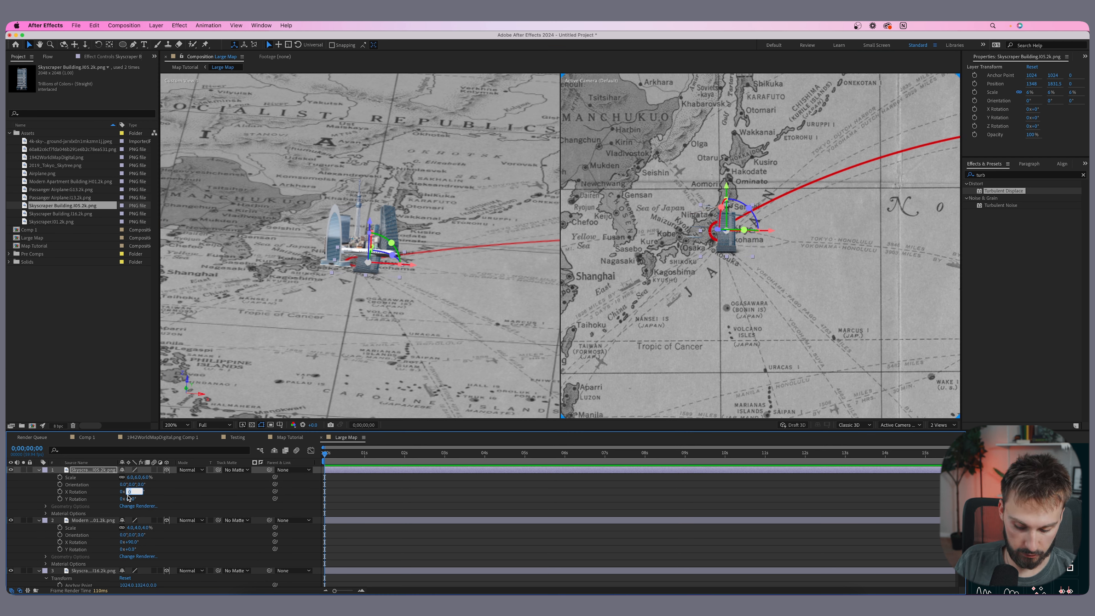
pyautogui.write('90')
pyautogui.press('Return')
# - Set this skyscraper's scale to 5% and move it upright beside the other buildings
pyautogui.moveTo(369, 224); pyautogui.dragTo(371, 203)
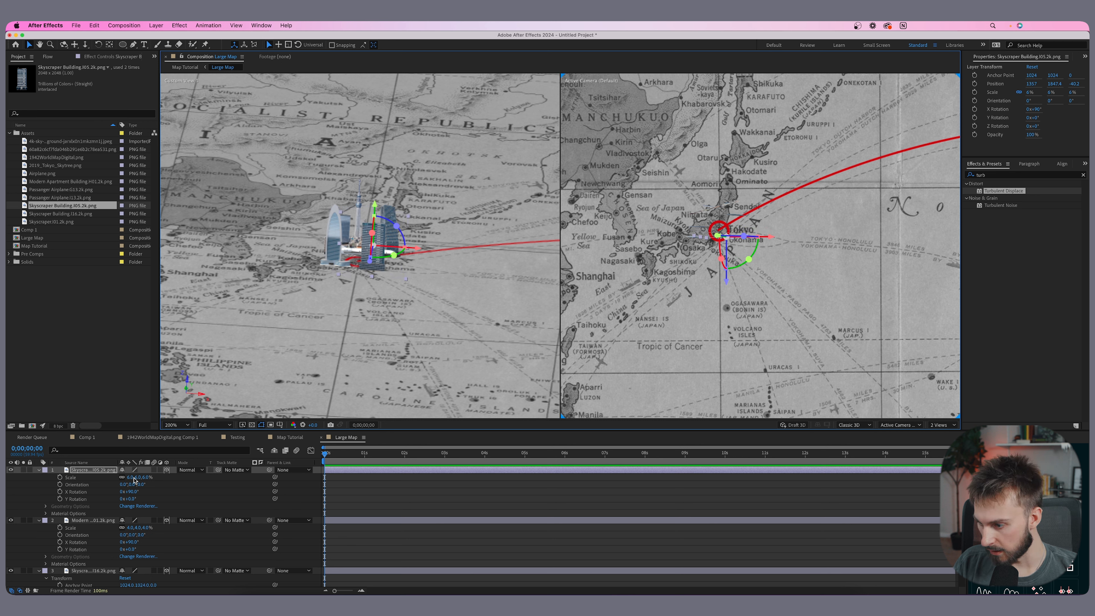
pyautogui.click(134, 478)
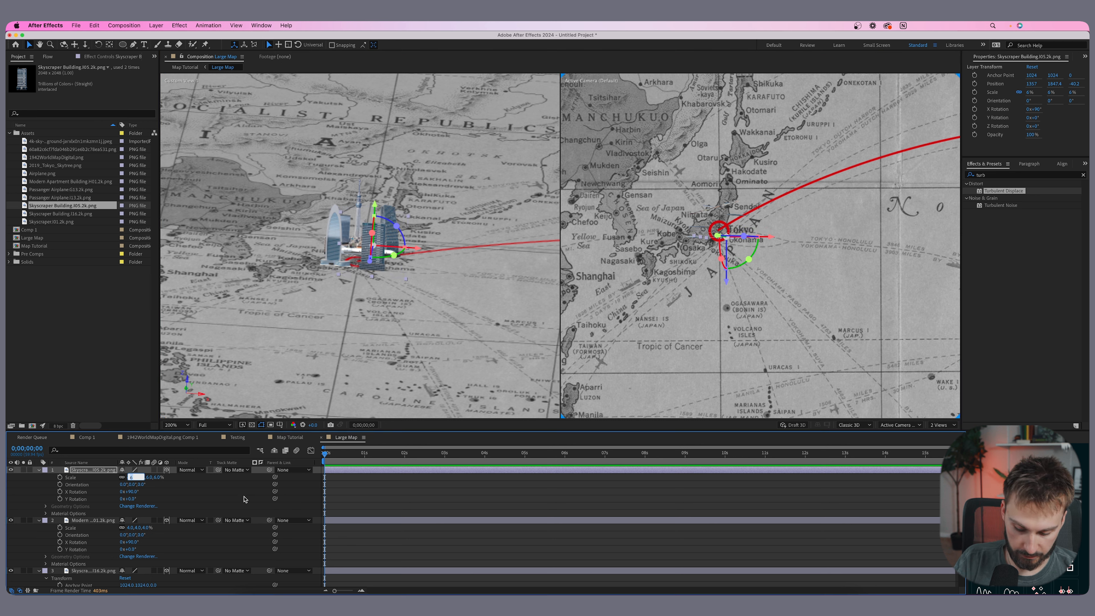
pyautogui.press('Return')
pyautogui.moveTo(379, 250); pyautogui.dragTo(382, 270)
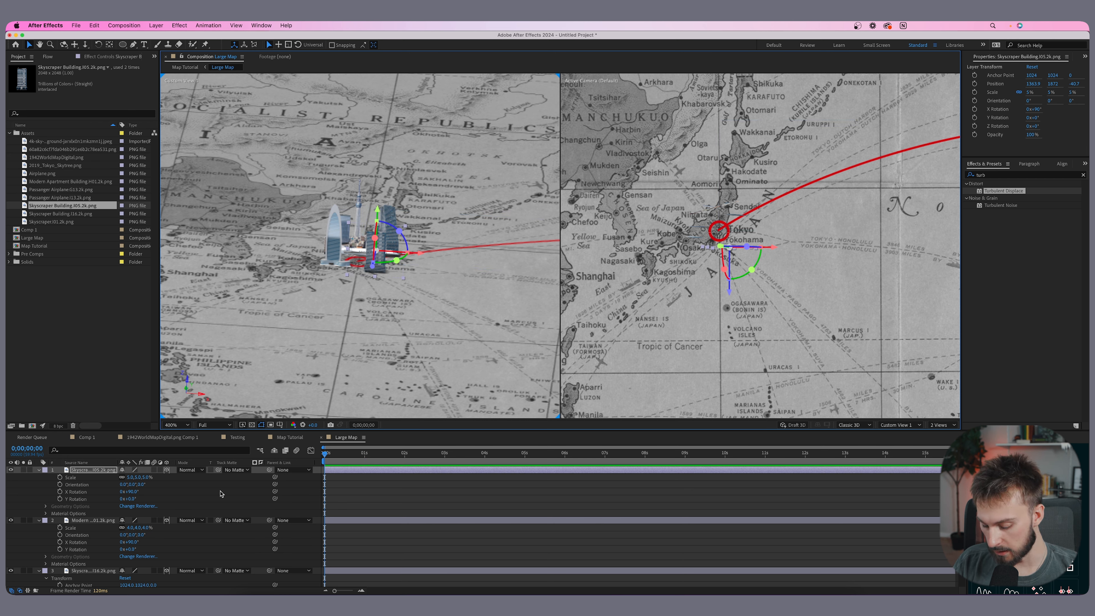
# - Collapse the properties of all layers in the timeline and deselect them
pyautogui.press('super+a')
pyautogui.press('a')
pyautogui.press('a')
pyautogui.press('a')
pyautogui.click(372, 553)
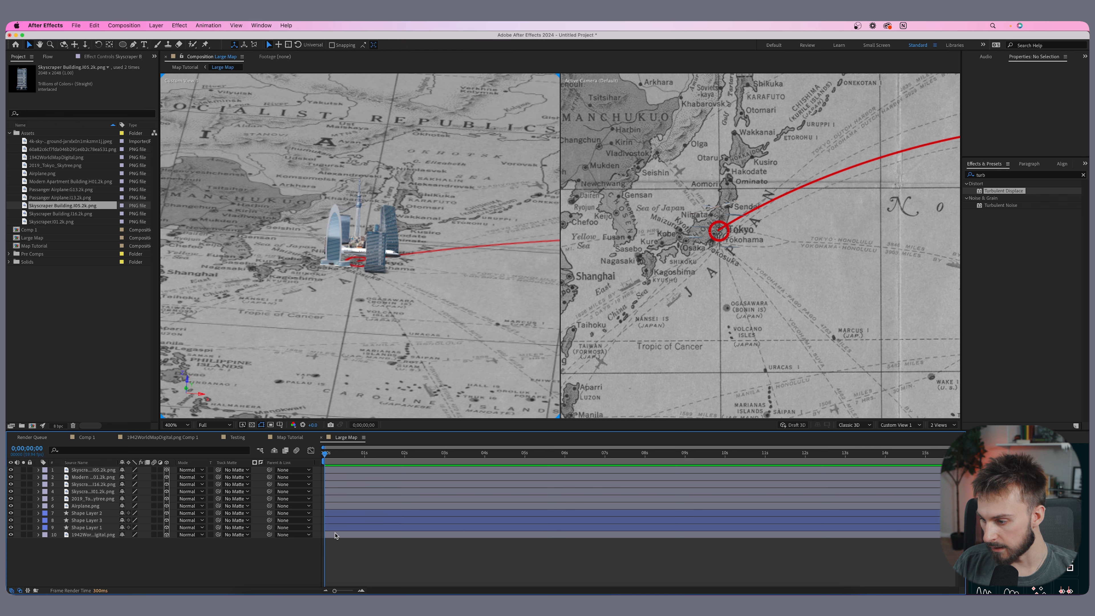
# - Rename the three shape layers as Arch, Dot 2 and Dot 1
pyautogui.scroll(-5, 388, 291)
pyautogui.scroll(-8, 777, 230)
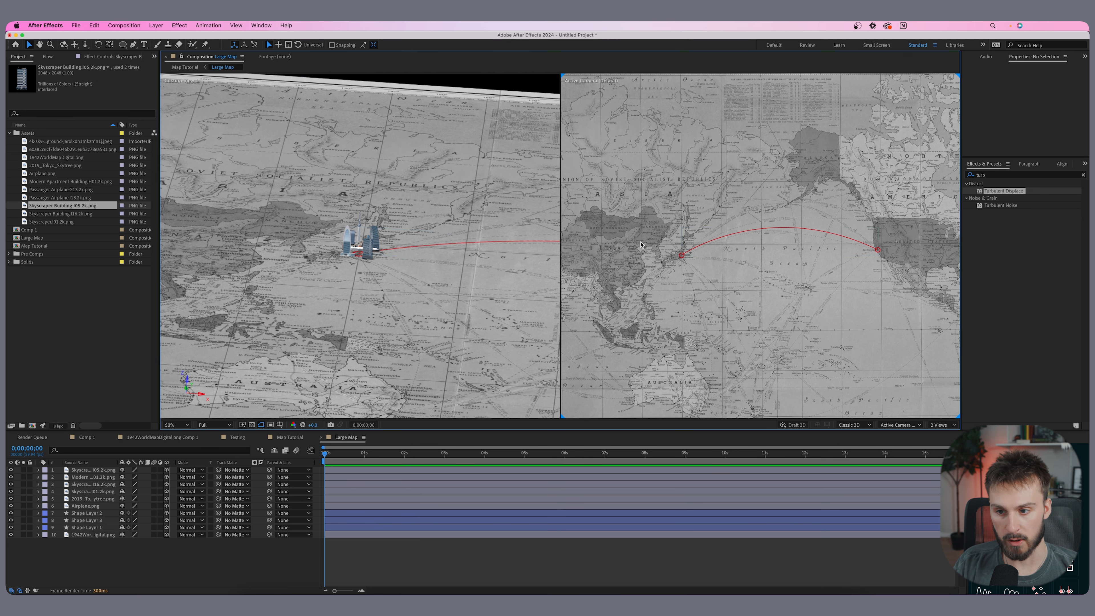
pyautogui.scroll(6, 402, 255)
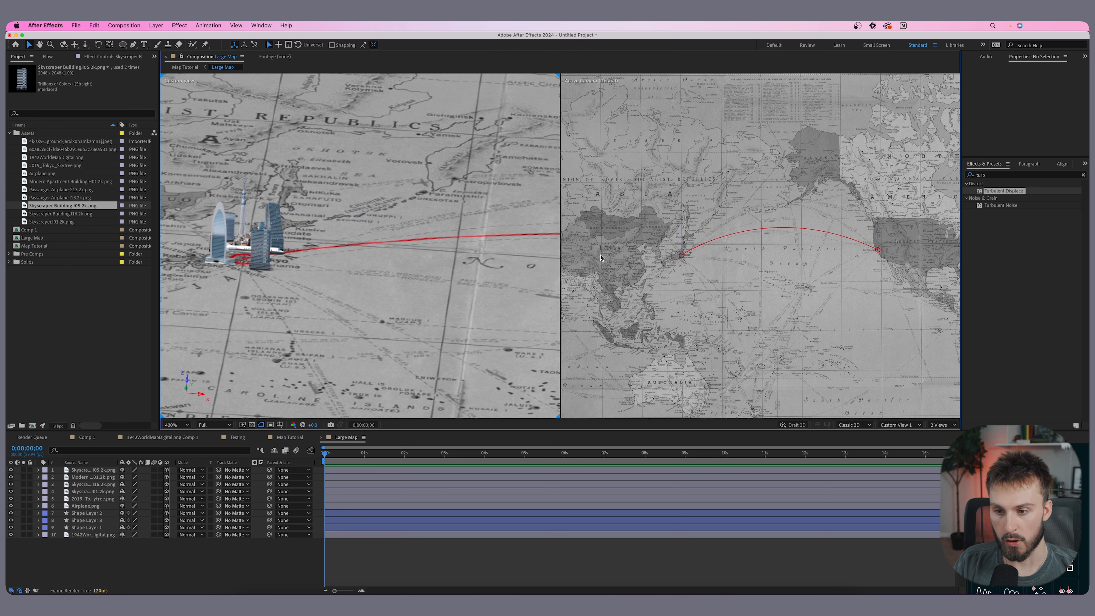
pyautogui.moveTo(338, 267); pyautogui.dragTo(381, 256)
pyautogui.click(86, 520)
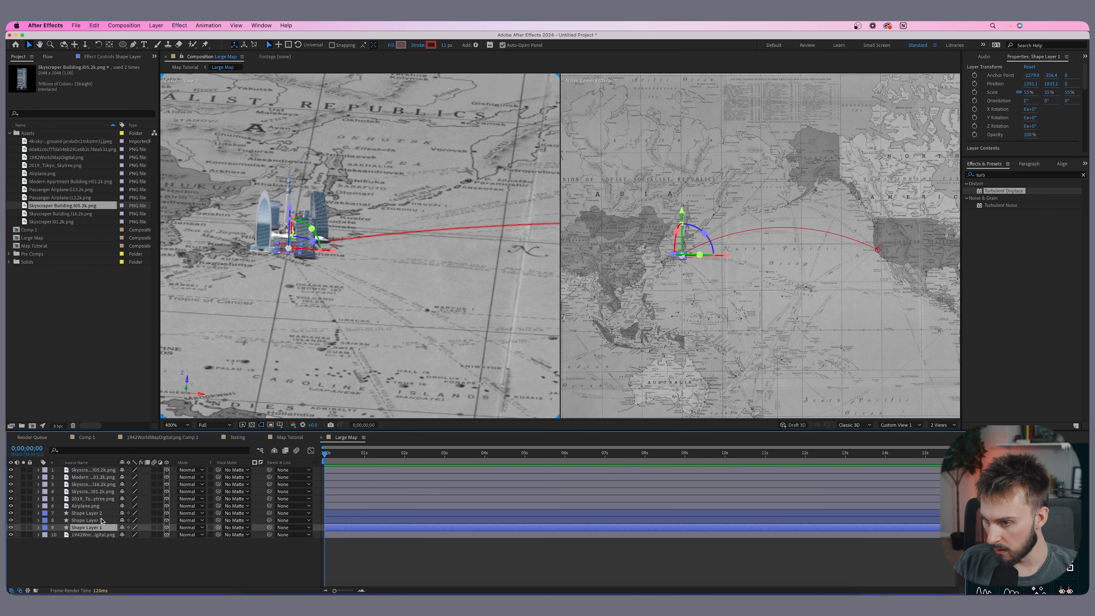
pyautogui.click(102, 514)
pyautogui.click(21, 513)
pyautogui.click(95, 514)
pyautogui.press('Return')
pyautogui.write('A')
pyautogui.click(92, 521)
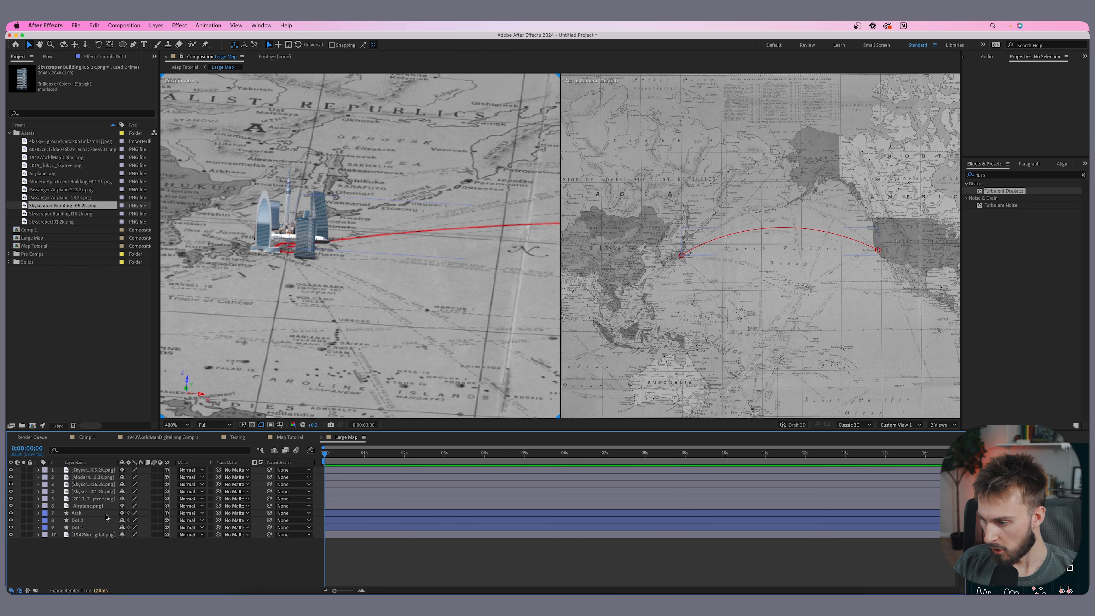
pyautogui.click(105, 513)
# - Move the Arch layer's anchor point to the centre of the layer with Motion Tools
pyautogui.scroll(-2, 761, 240)
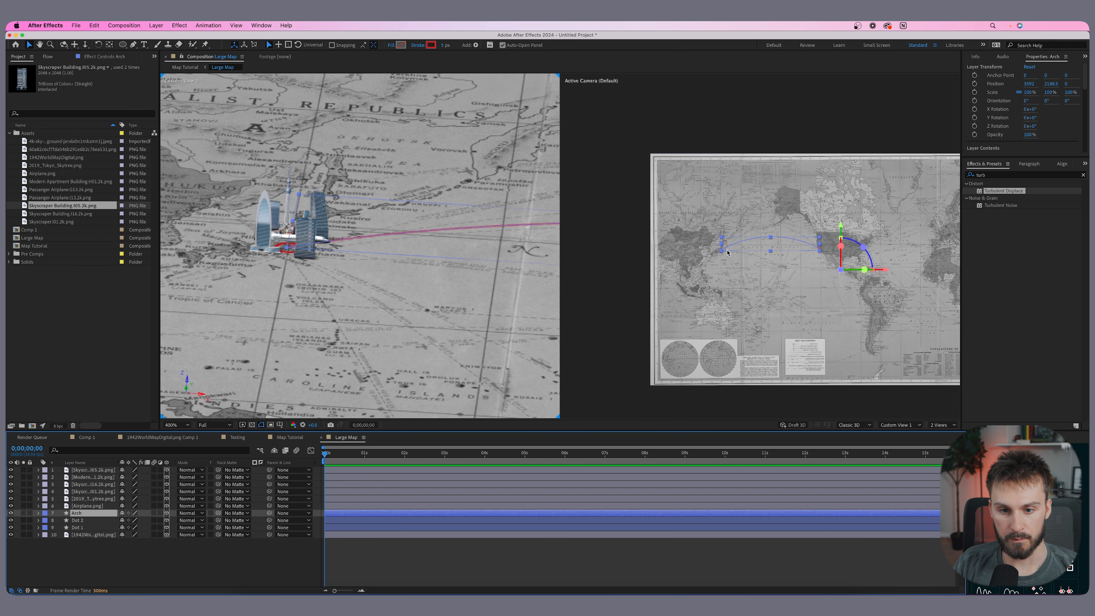
pyautogui.scroll(4, 717, 252)
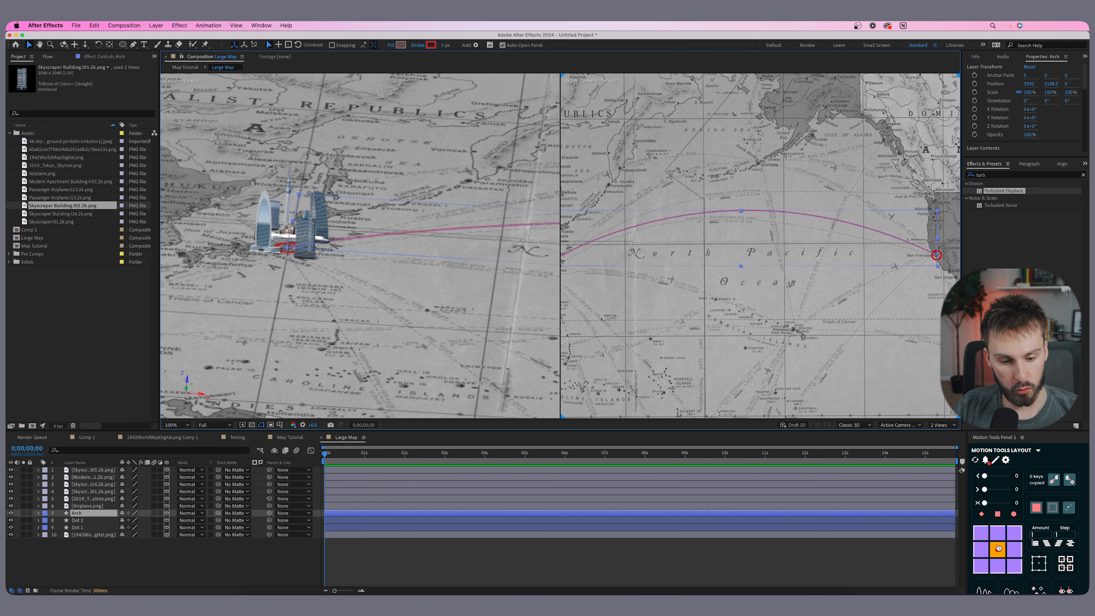
pyautogui.click(996, 554)
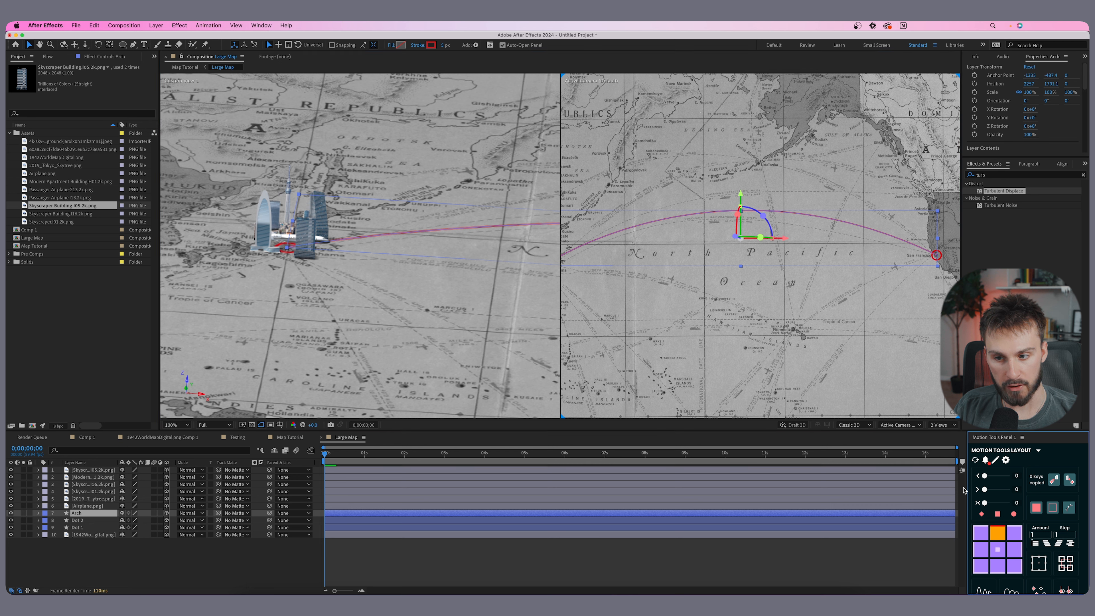
# - Set the Arch layer's X rotation to 90° so the route arcs up off the map
pyautogui.scroll(-2, 459, 216)
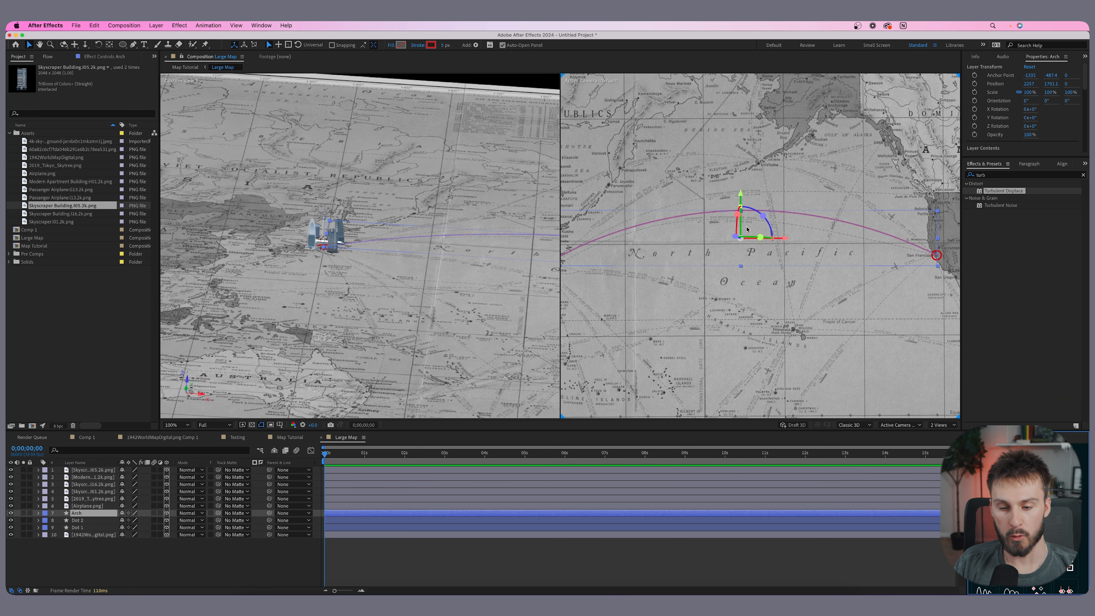
pyautogui.press('y')
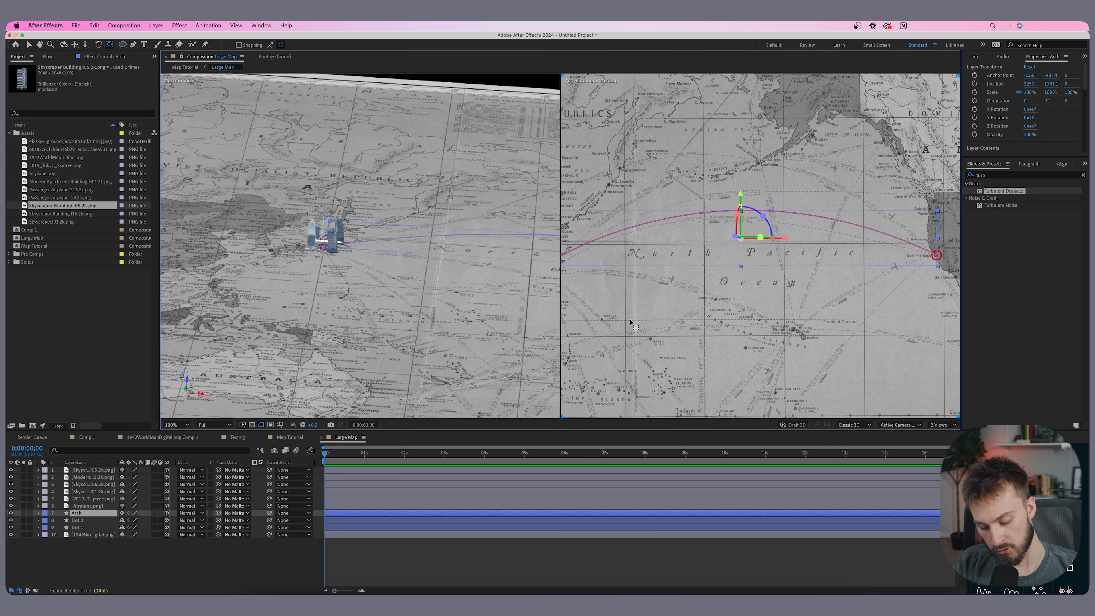
pyautogui.press('v')
pyautogui.scroll(4, 733, 242)
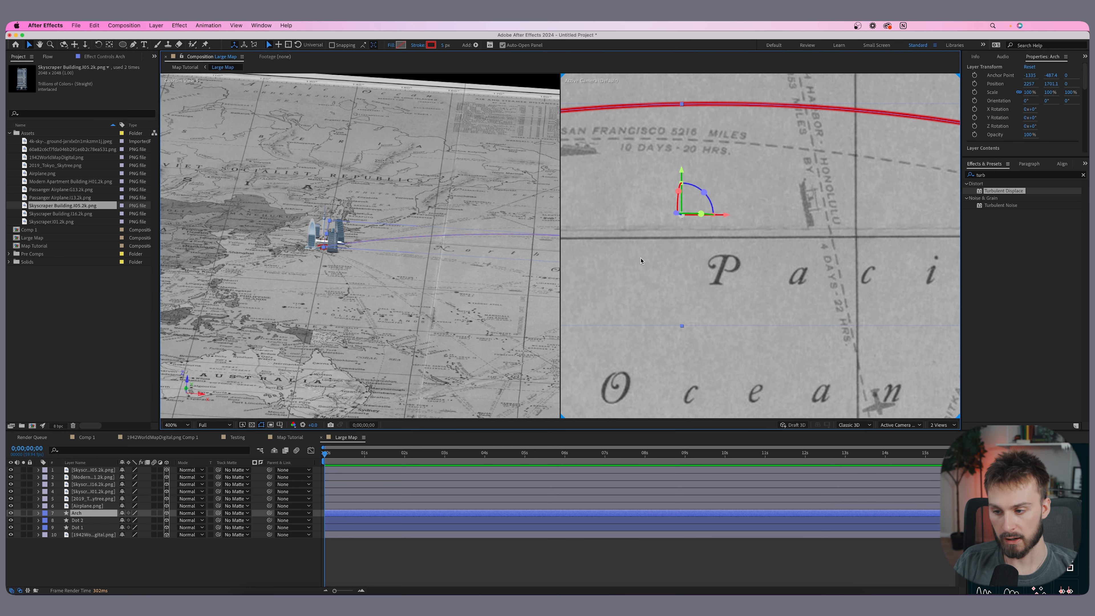
pyautogui.scroll(6, 364, 270)
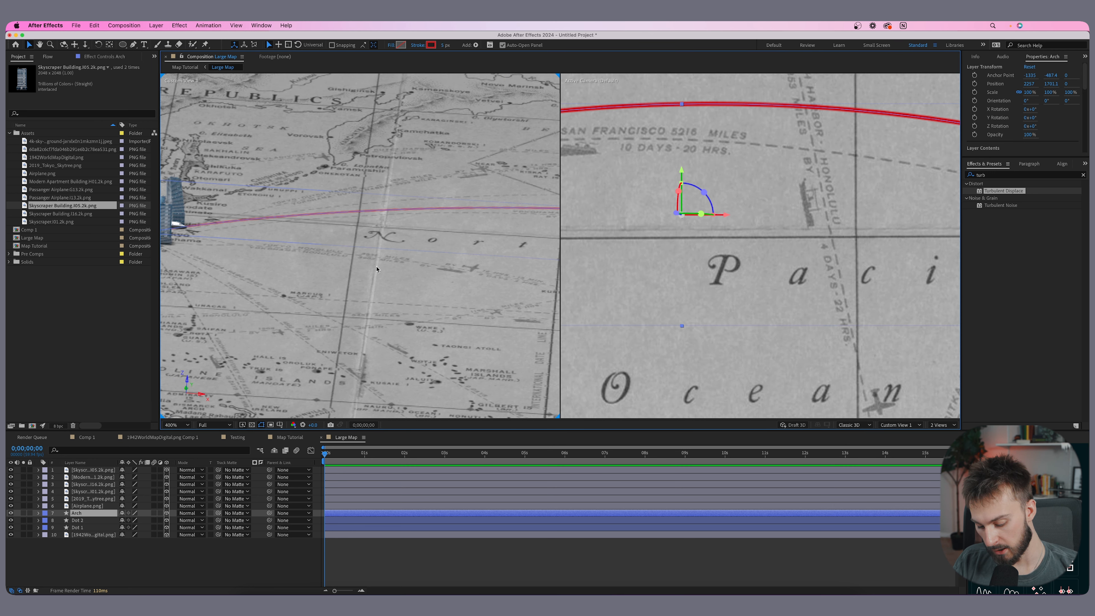
pyautogui.press('r')
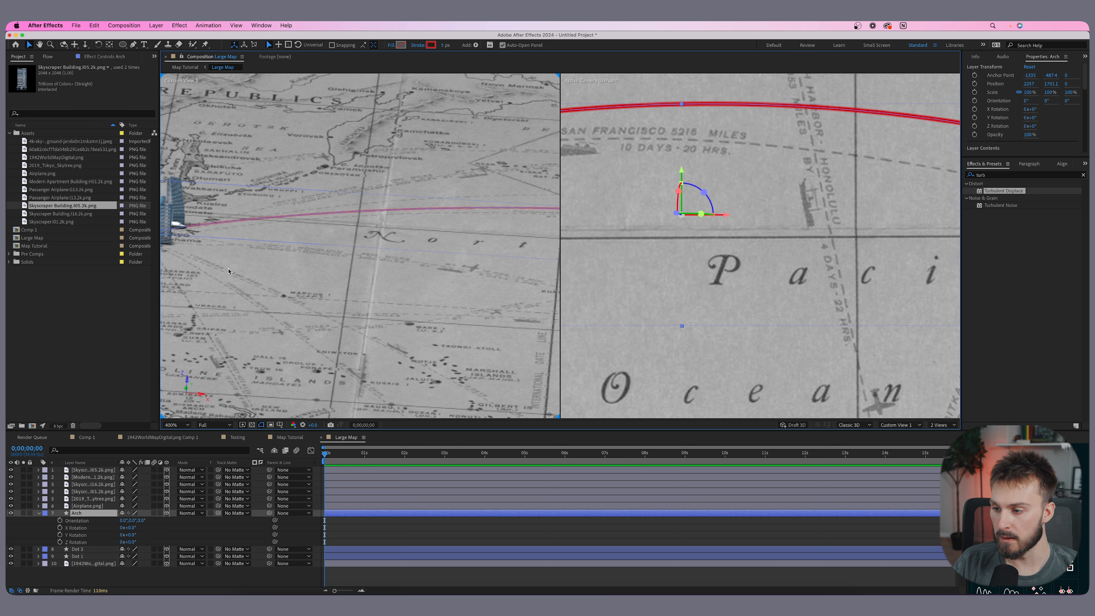
pyautogui.click(130, 528)
pyautogui.write('9')
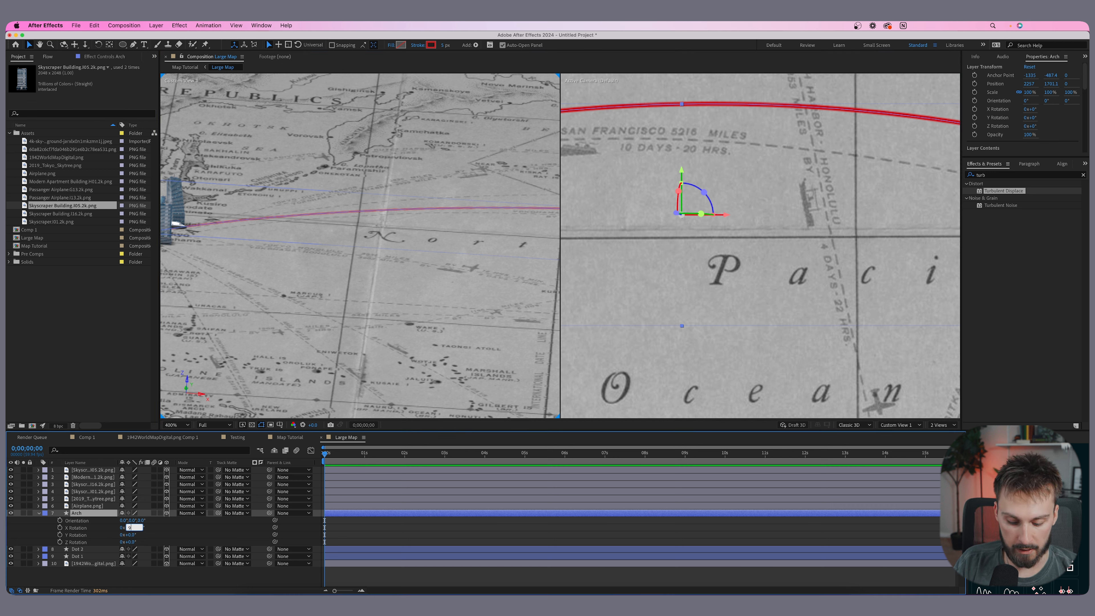
pyautogui.write('0')
pyautogui.press('Return')
pyautogui.scroll(-5, 360, 255)
pyautogui.scroll(1, 360, 254)
pyautogui.moveTo(401, 259); pyautogui.dragTo(350, 252)
pyautogui.scroll(-2, 736, 259)
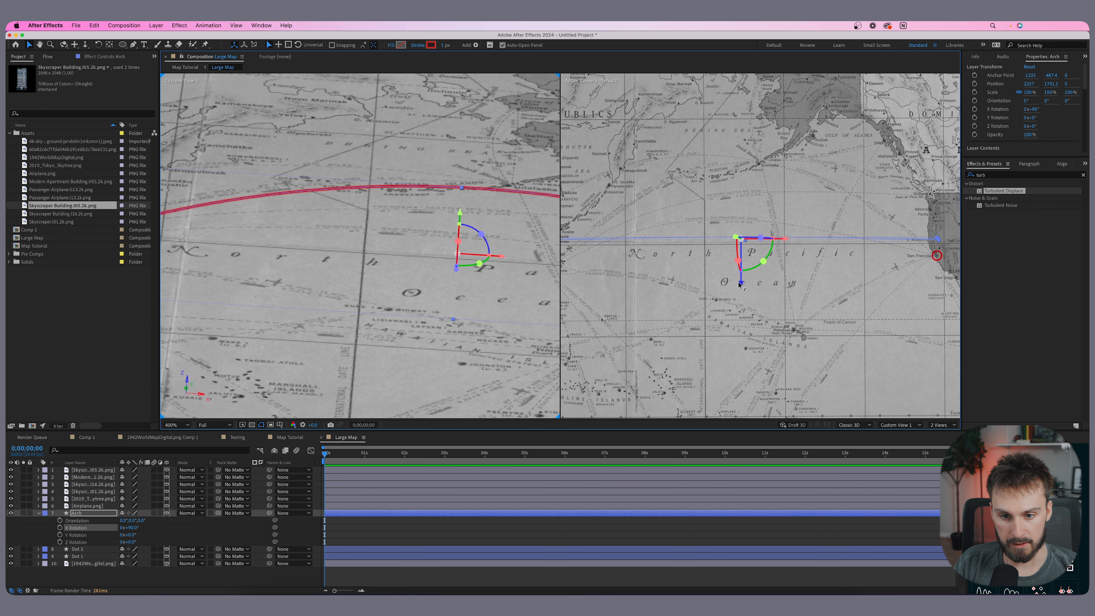
# - Move the Arch layer in depth so its ends sit on the Tokyo and San Francisco dots
pyautogui.scroll(-3, 739, 283)
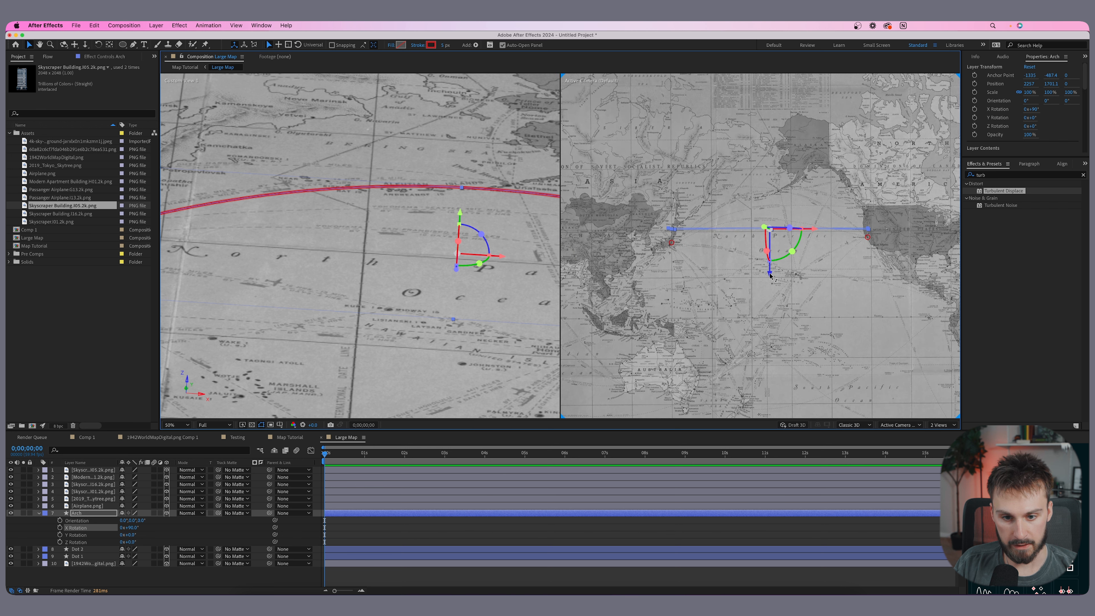
pyautogui.moveTo(770, 277)
pyautogui.mouseDown()
pyautogui.moveTo(771, 289)
pyautogui.moveTo(782, 287)
pyautogui.mouseUp()
pyautogui.scroll(2, 771, 289)
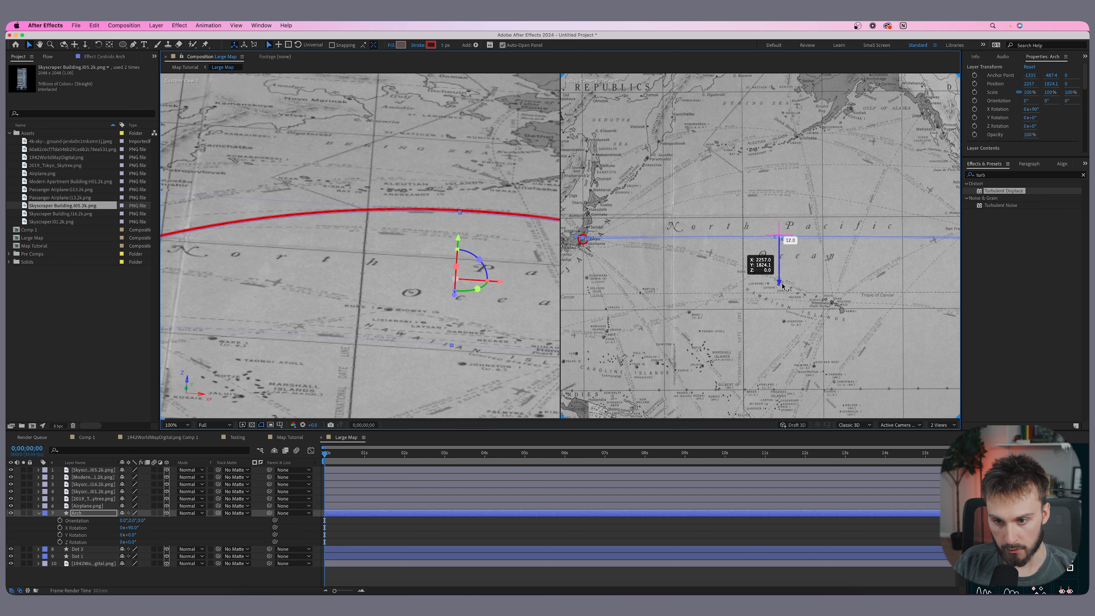
pyautogui.scroll(1, 783, 287)
pyautogui.moveTo(591, 239)
pyautogui.mouseDown()
pyautogui.moveTo(755, 252)
pyautogui.moveTo(604, 247)
pyautogui.mouseUp()
pyautogui.scroll(1, 629, 255)
pyautogui.scroll(-2, 629, 255)
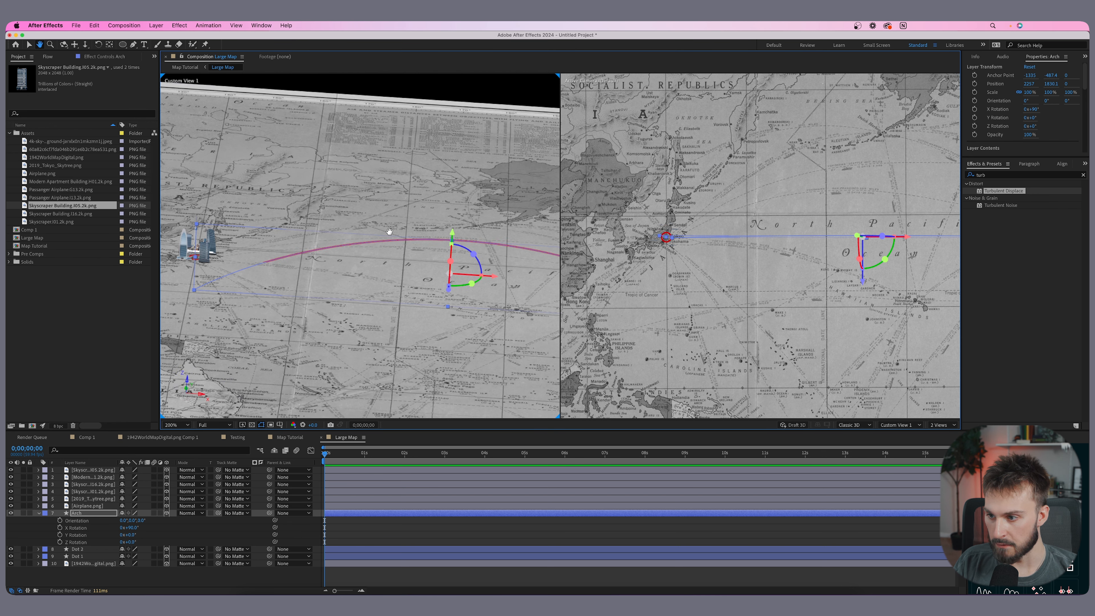
pyautogui.moveTo(389, 232); pyautogui.dragTo(427, 235)
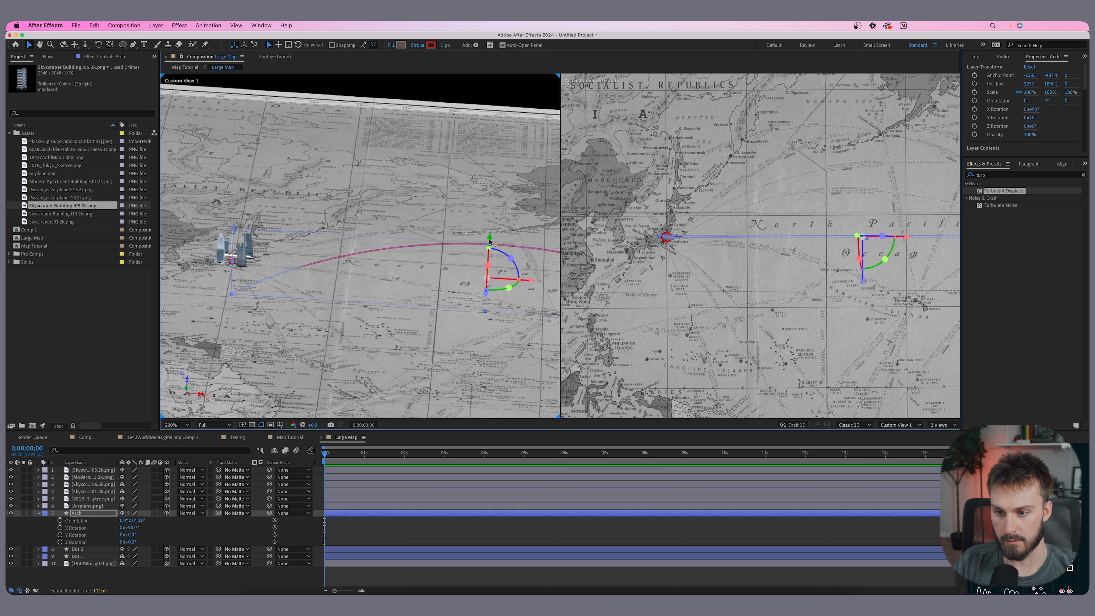
pyautogui.moveTo(489, 240); pyautogui.dragTo(491, 209)
pyautogui.scroll(1, 237, 267)
pyautogui.moveTo(237, 267); pyautogui.dragTo(253, 288)
pyautogui.scroll(-1, 254, 288)
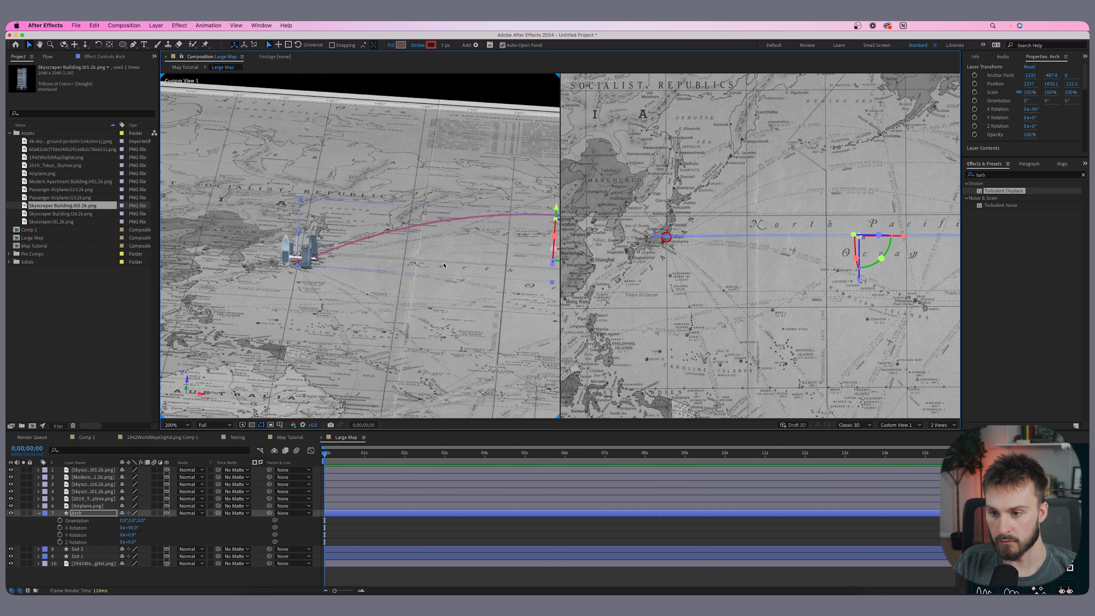
pyautogui.moveTo(531, 230); pyautogui.dragTo(459, 243)
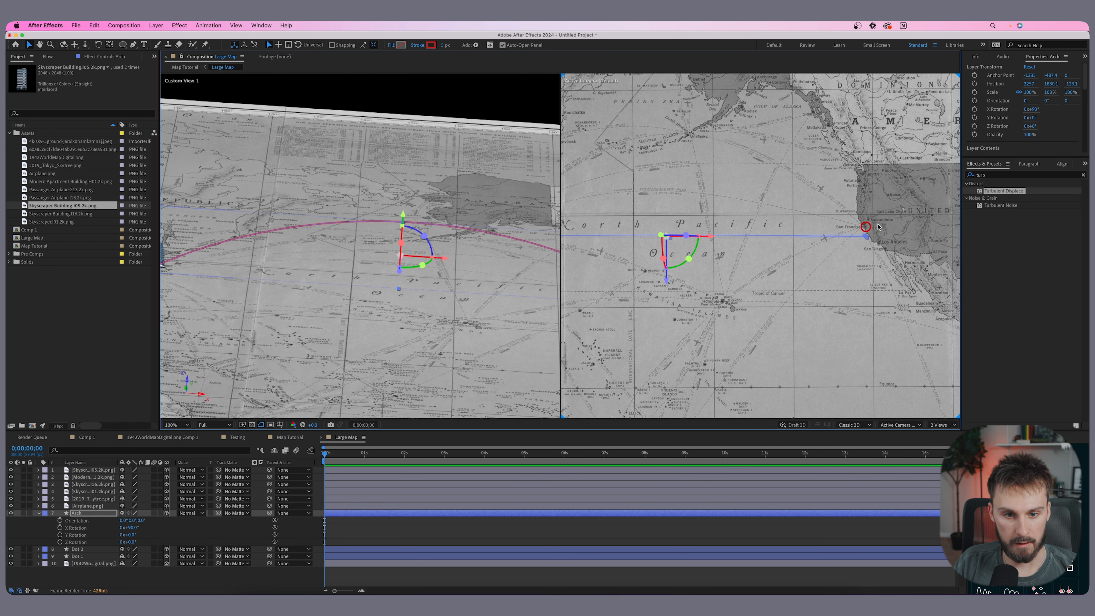
pyautogui.moveTo(878, 225); pyautogui.dragTo(815, 246)
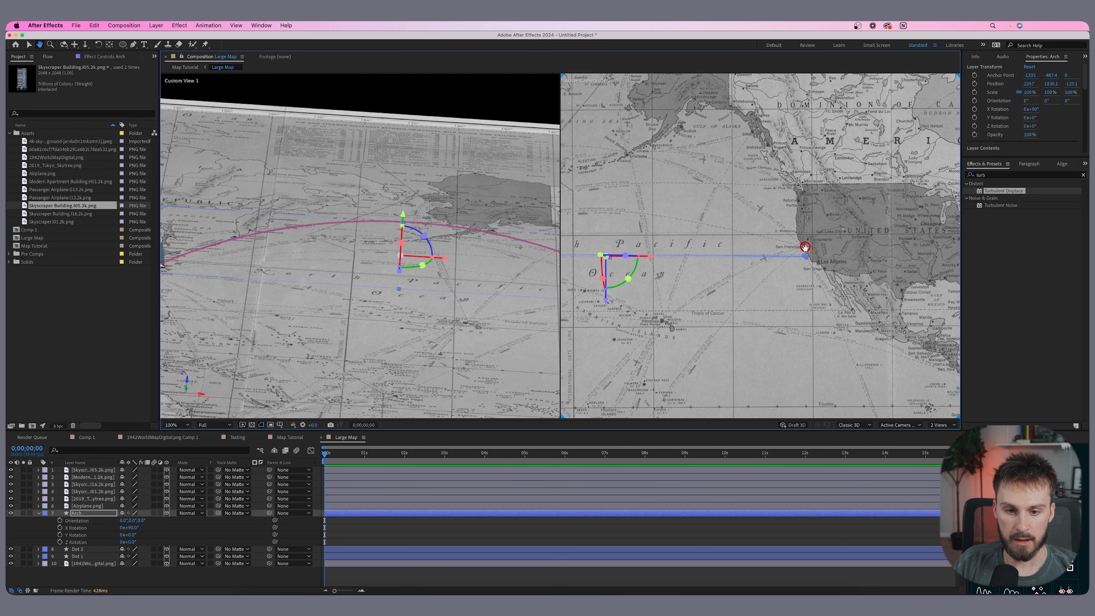
pyautogui.scroll(1, 806, 258)
pyautogui.hscroll(5, 806, 258)
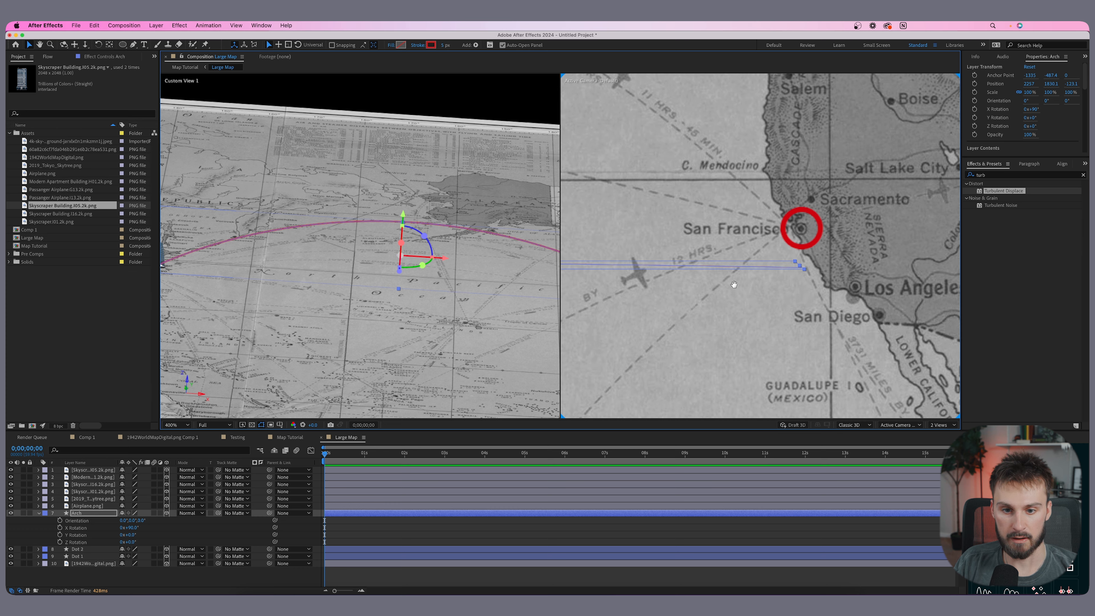
pyautogui.scroll(-1, 734, 284)
pyautogui.moveTo(610, 290); pyautogui.dragTo(674, 276)
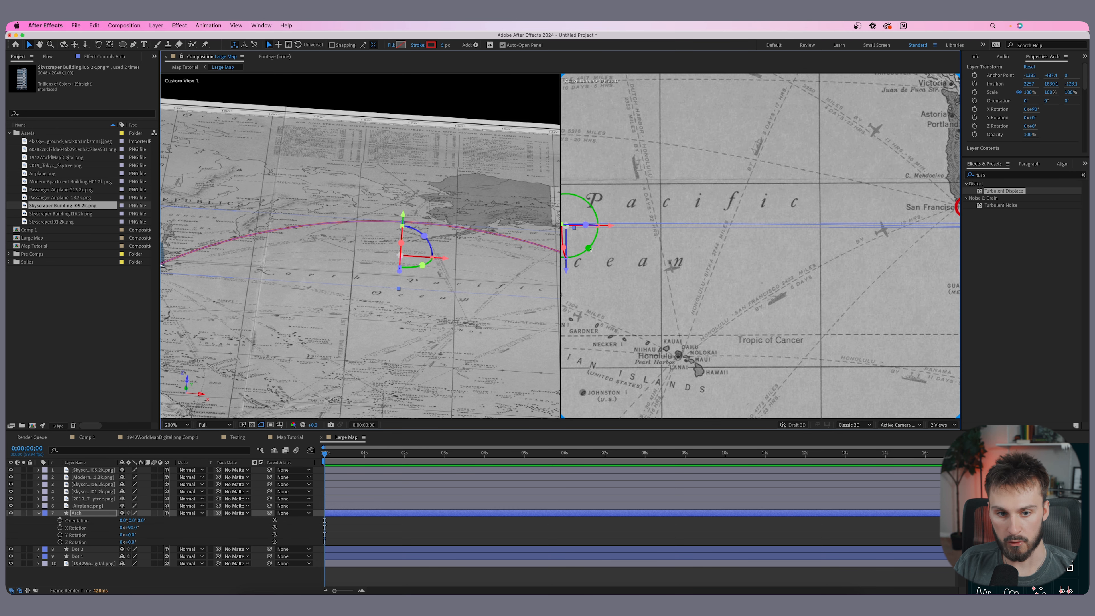
# - Adjust the Arch layer's orientation so the arc connects the Tokyo skyline with the San Francisco dot
pyautogui.moveTo(590, 249); pyautogui.dragTo(590, 248)
pyautogui.scroll(-1, 635, 259)
pyautogui.moveTo(636, 259); pyautogui.dragTo(613, 264)
pyautogui.scroll(1, 761, 242)
pyautogui.scroll(1, 719, 257)
pyautogui.moveTo(718, 257); pyautogui.dragTo(908, 249)
pyautogui.scroll(-1, 908, 250)
pyautogui.moveTo(582, 252); pyautogui.dragTo(884, 251)
pyautogui.moveTo(743, 258); pyautogui.dragTo(673, 244)
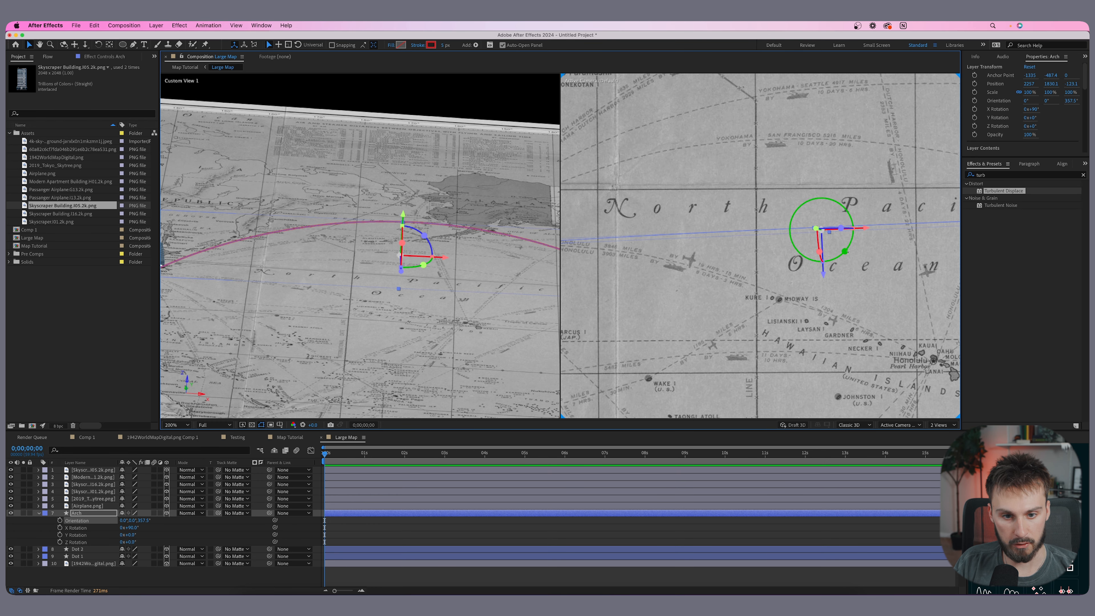
pyautogui.moveTo(845, 251); pyautogui.dragTo(824, 266)
pyautogui.scroll(-1, 776, 259)
pyautogui.moveTo(722, 256); pyautogui.dragTo(578, 252)
pyautogui.scroll(1, 646, 250)
pyautogui.moveTo(812, 247); pyautogui.dragTo(958, 229)
pyautogui.scroll(1, 490, 262)
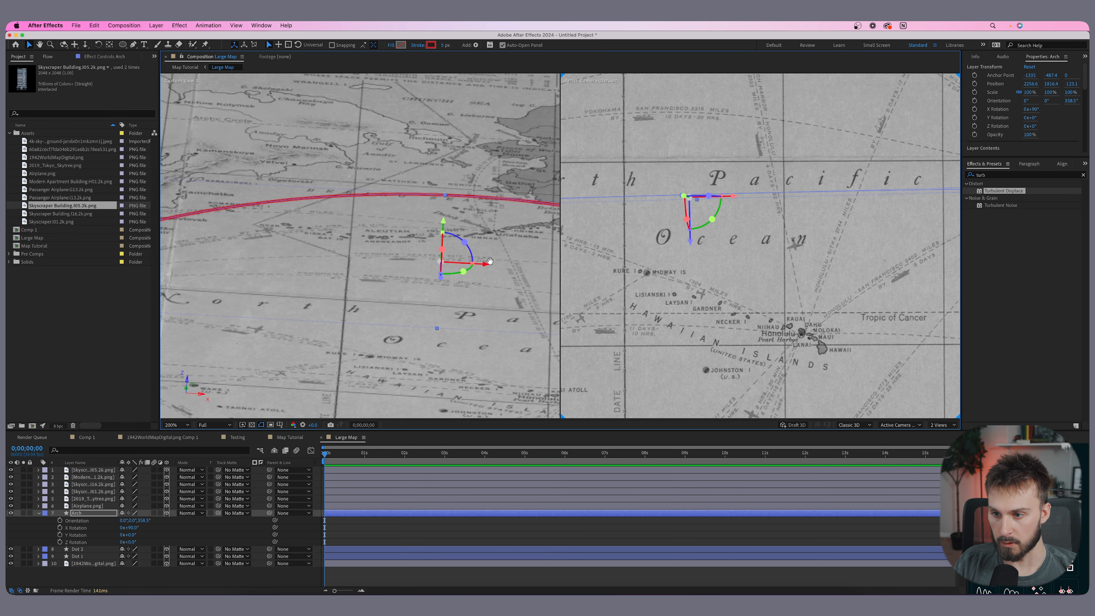
pyautogui.moveTo(490, 261); pyautogui.dragTo(328, 211)
pyautogui.moveTo(459, 237); pyautogui.dragTo(309, 211)
pyautogui.scroll(-1, 772, 252)
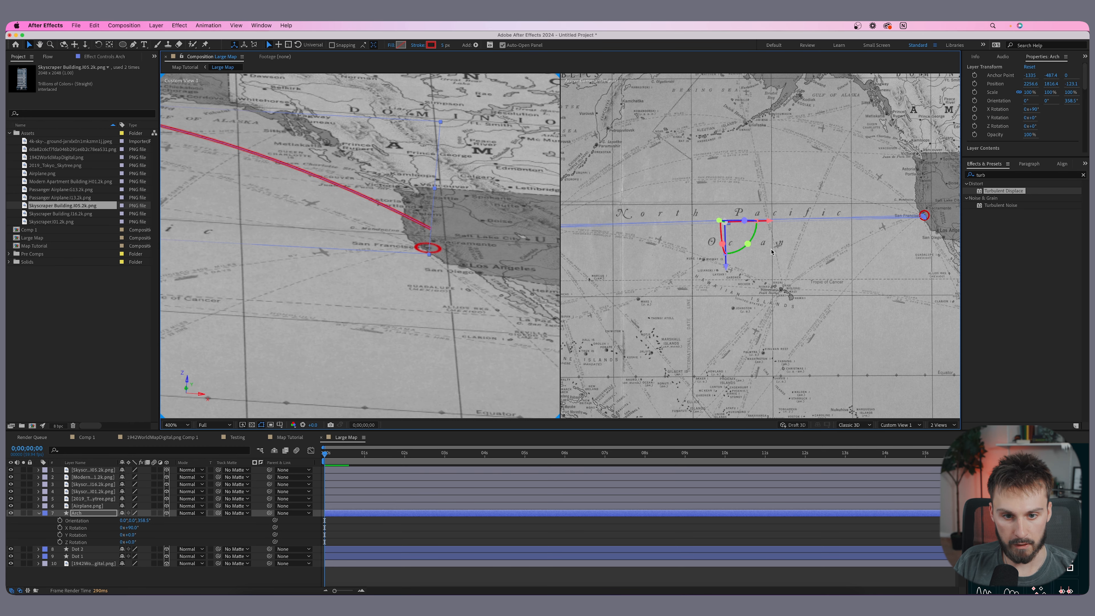
pyautogui.moveTo(772, 253); pyautogui.dragTo(692, 256)
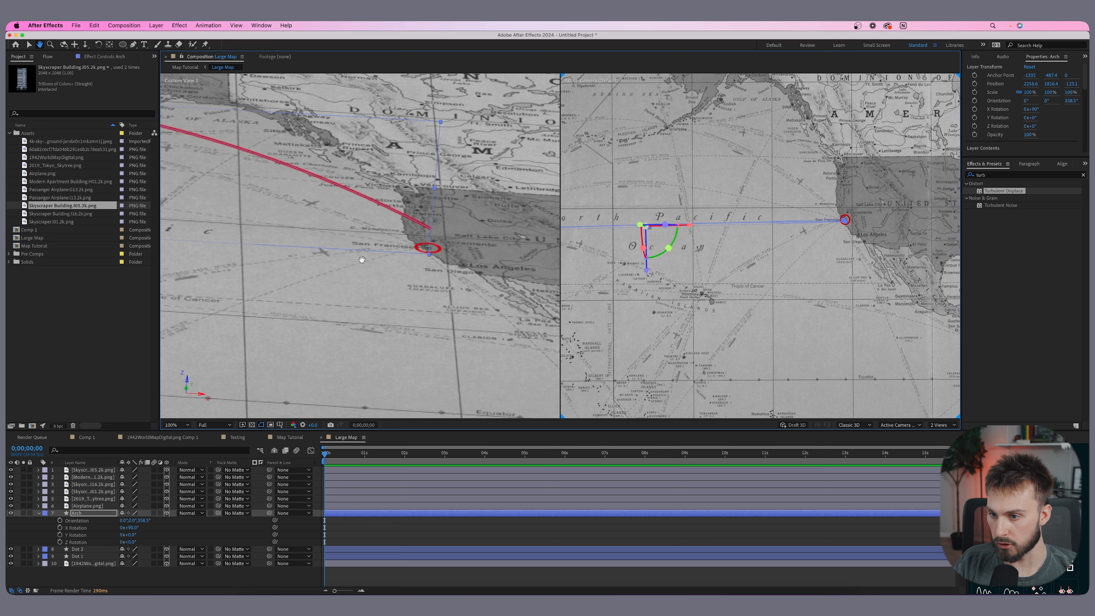
pyautogui.moveTo(362, 260); pyautogui.dragTo(558, 257)
pyautogui.moveTo(276, 194); pyautogui.dragTo(268, 235)
pyautogui.scroll(-1, 511, 200)
pyautogui.scroll(1, 511, 200)
pyautogui.moveTo(401, 192); pyautogui.dragTo(401, 192)
pyautogui.scroll(-1, 401, 193)
pyautogui.moveTo(219, 196); pyautogui.dragTo(347, 213)
pyautogui.scroll(1, 347, 213)
pyautogui.moveTo(520, 222); pyautogui.dragTo(283, 206)
pyautogui.moveTo(481, 206); pyautogui.dragTo(289, 200)
pyautogui.moveTo(524, 196); pyautogui.dragTo(317, 197)
pyautogui.moveTo(472, 200); pyautogui.dragTo(366, 200)
pyautogui.scroll(-1, 481, 248)
pyautogui.moveTo(241, 190); pyautogui.dragTo(470, 198)
pyautogui.scroll(1, 339, 206)
pyautogui.moveTo(338, 203); pyautogui.dragTo(242, 197)
pyautogui.moveTo(487, 193); pyautogui.dragTo(367, 200)
pyautogui.moveTo(414, 134); pyautogui.dragTo(415, 139)
pyautogui.scroll(-1, 405, 151)
pyautogui.moveTo(246, 203); pyautogui.dragTo(424, 212)
pyautogui.scroll(1, 375, 227)
pyautogui.moveTo(301, 235); pyautogui.dragTo(349, 241)
pyautogui.moveTo(552, 244); pyautogui.dragTo(295, 235)
pyautogui.moveTo(500, 240)
pyautogui.mouseDown()
pyautogui.moveTo(277, 228)
pyautogui.moveTo(374, 215)
pyautogui.moveTo(492, 229)
pyautogui.mouseUp()
pyautogui.scroll(-2, 502, 235)
pyautogui.click(502, 234)
pyautogui.scroll(1, 336, 228)
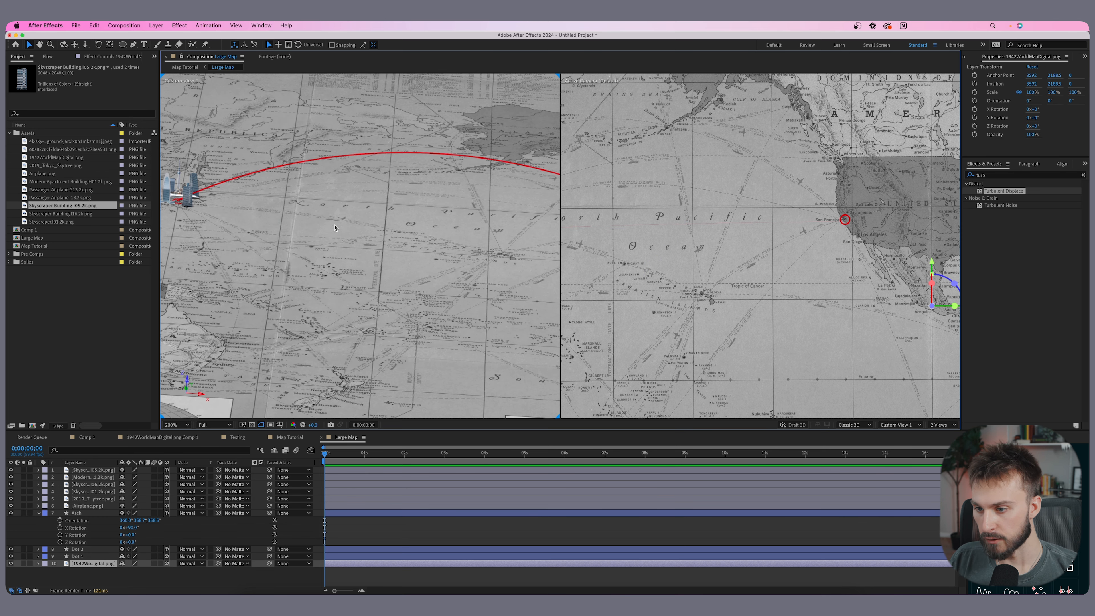
# - Orbit around the map to inspect the arc running from Tokyo to San Francisco
pyautogui.scroll(1, 335, 227)
pyautogui.moveTo(336, 228); pyautogui.dragTo(376, 293)
pyautogui.moveTo(222, 241); pyautogui.dragTo(423, 240)
pyautogui.moveTo(354, 237); pyautogui.dragTo(396, 245)
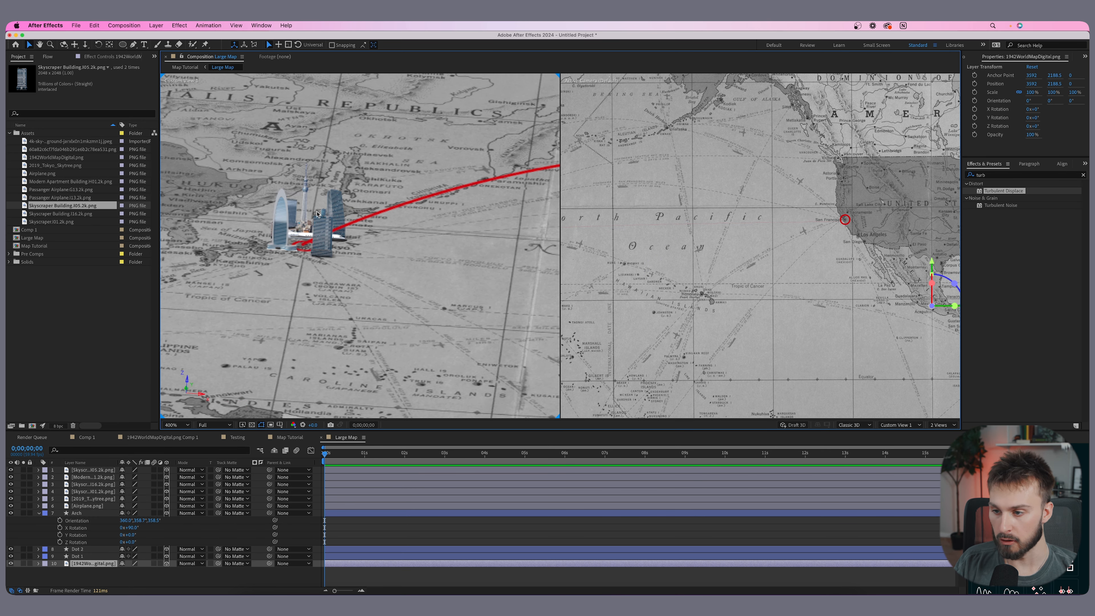
pyautogui.scroll(-1, 300, 219)
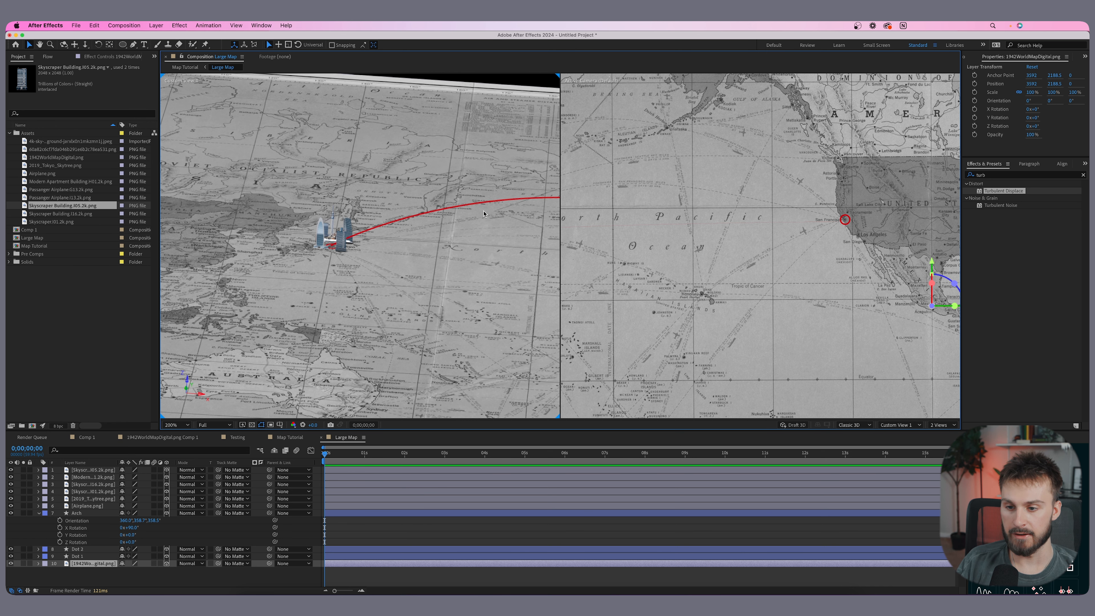
pyautogui.moveTo(483, 214); pyautogui.dragTo(371, 213)
pyautogui.scroll(-1, 410, 206)
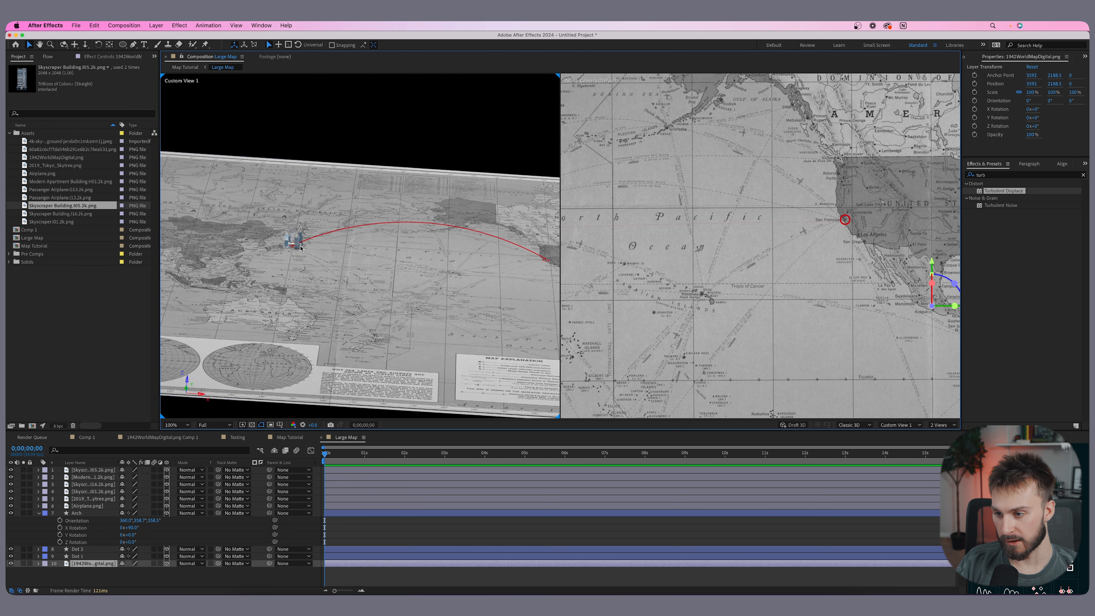
pyautogui.moveTo(543, 264); pyautogui.dragTo(461, 261)
pyautogui.scroll(1, 416, 252)
pyautogui.scroll(-1, 461, 262)
# - Add the cloud image from the project assets to the composition over the Pacific
pyautogui.click(133, 183)
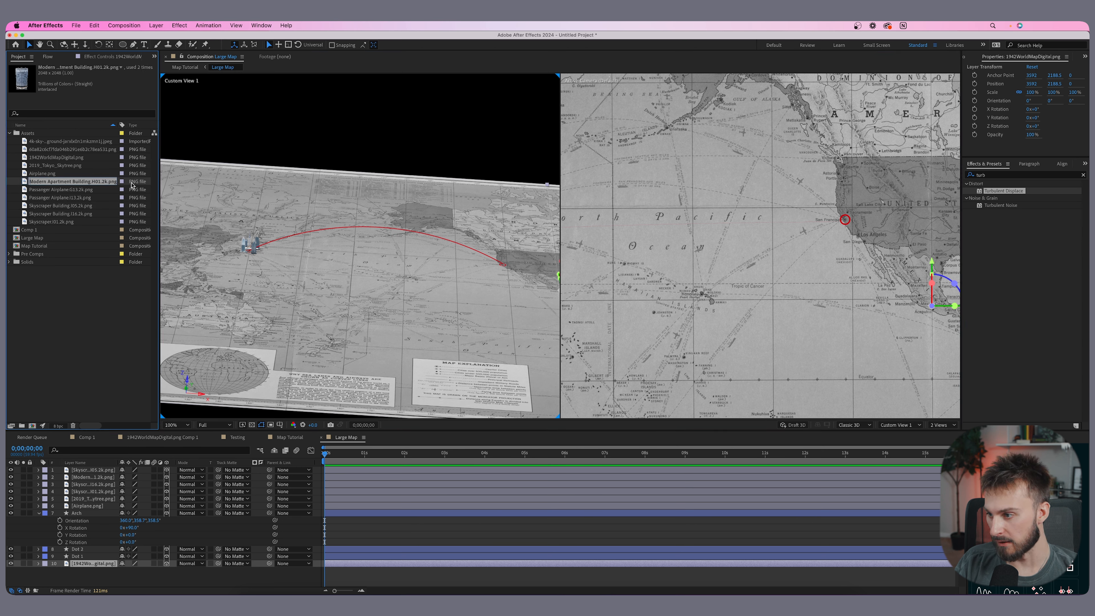
pyautogui.click(45, 150)
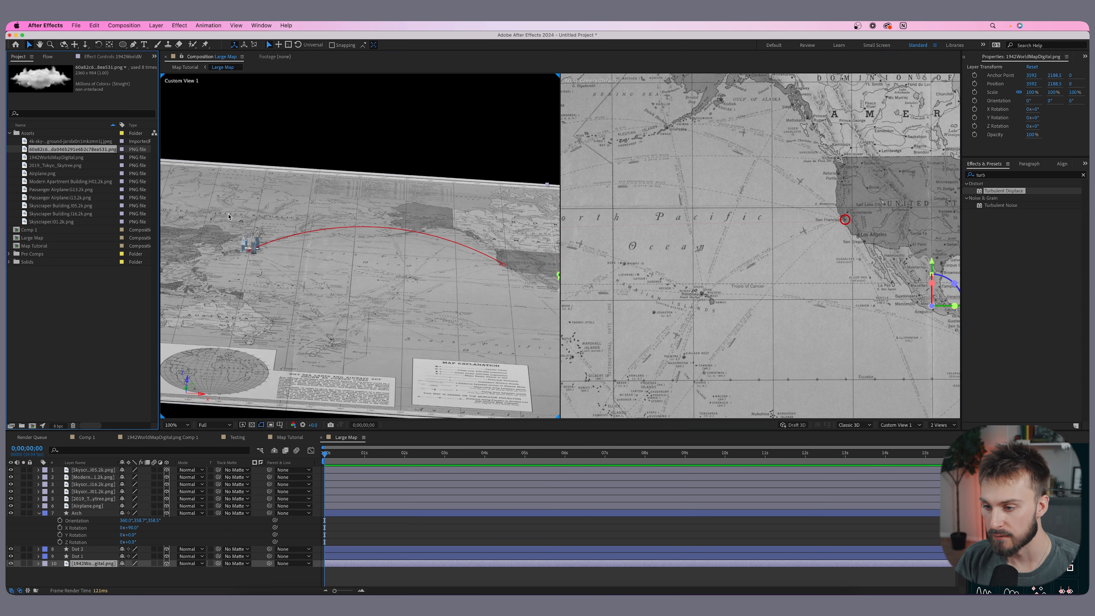
pyautogui.scroll(-3, 678, 190)
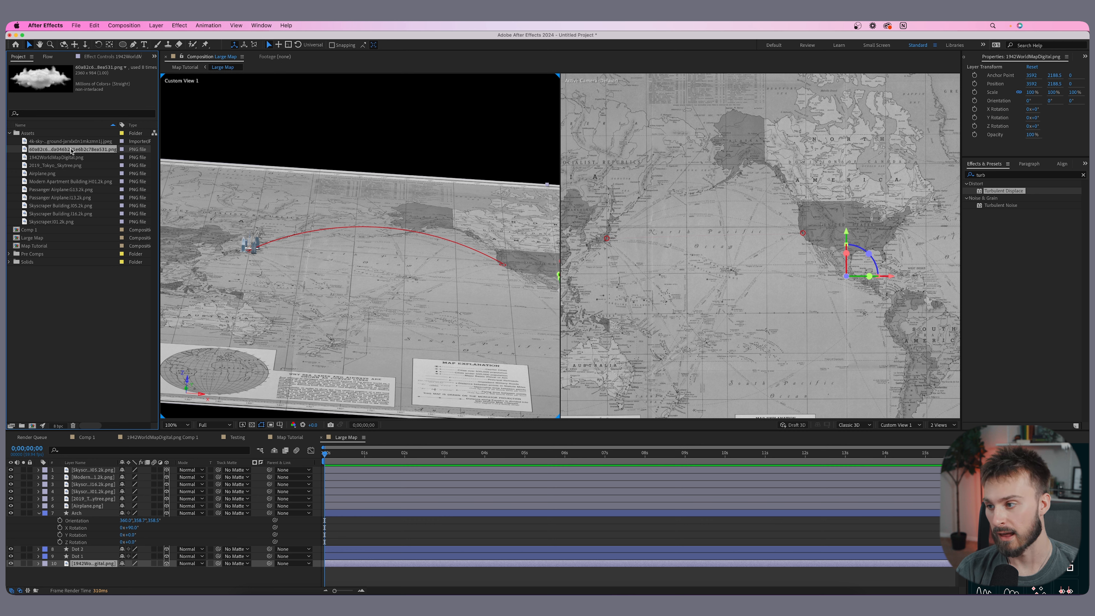
pyautogui.moveTo(120, 165); pyautogui.dragTo(670, 237)
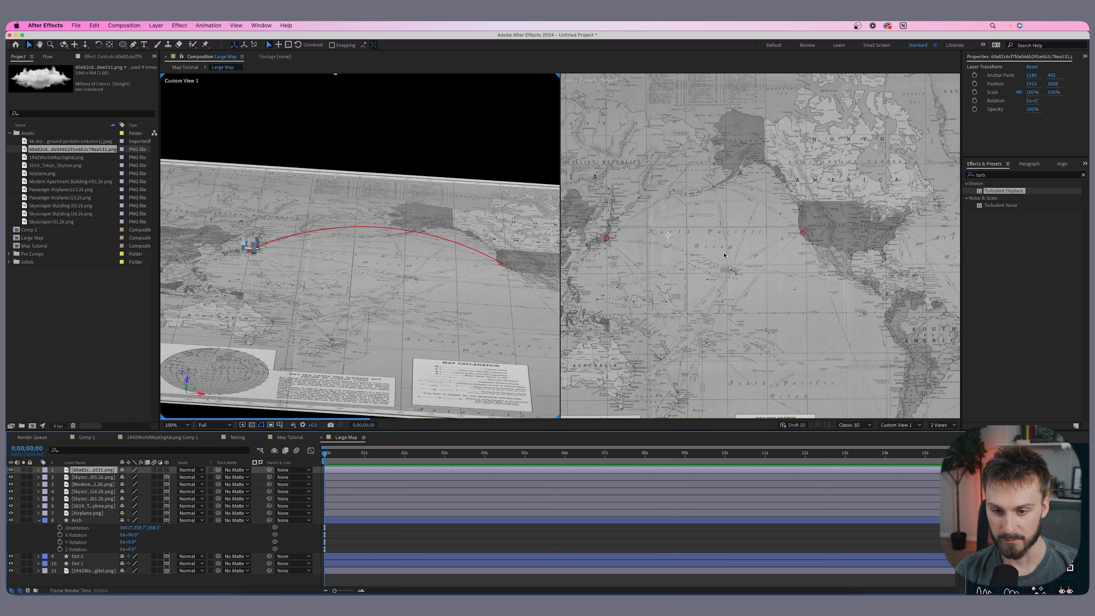
# - Scale the cloud layer down to about 8% and place it over the North Pacific
pyautogui.scroll(-2, 705, 309)
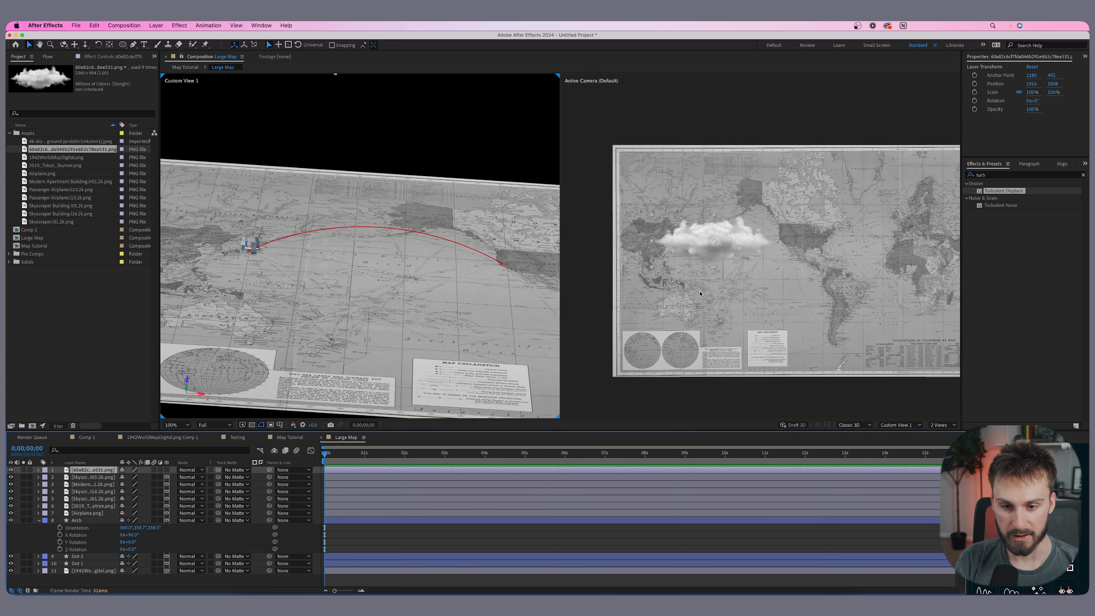
pyautogui.press('s')
pyautogui.moveTo(129, 477); pyautogui.dragTo(109, 477)
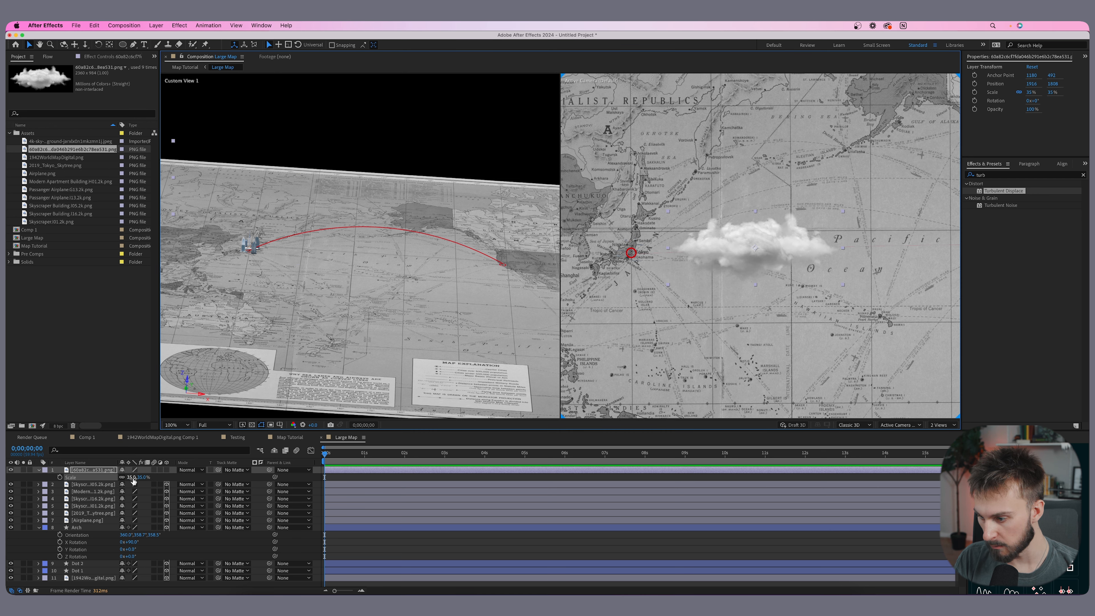
pyautogui.moveTo(131, 477); pyautogui.dragTo(122, 477)
pyautogui.moveTo(767, 250); pyautogui.dragTo(747, 267)
pyautogui.press('space')
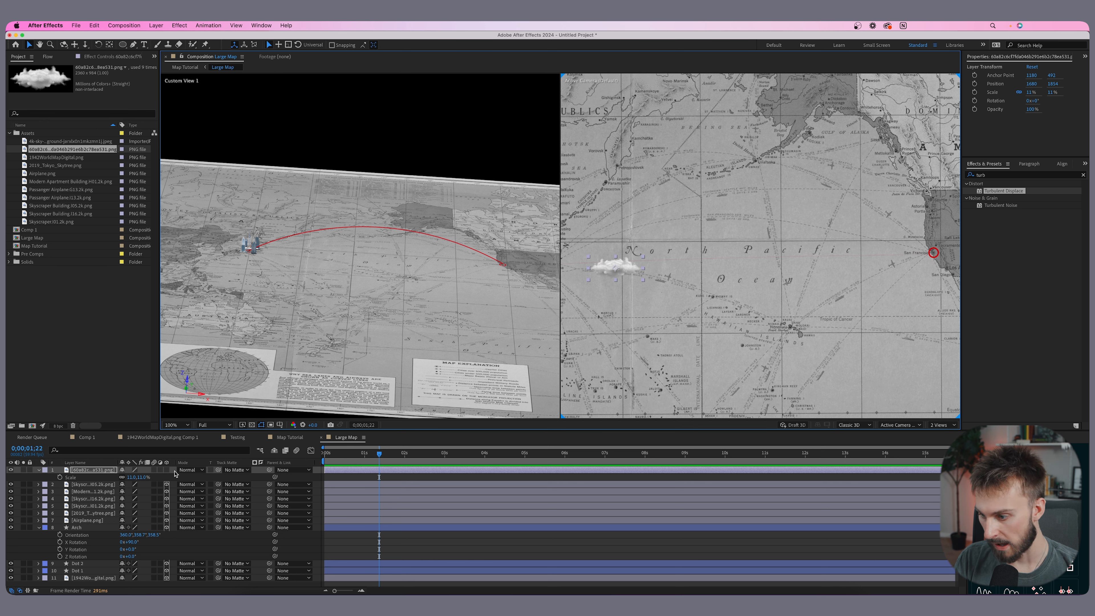
pyautogui.moveTo(128, 479); pyautogui.dragTo(129, 484)
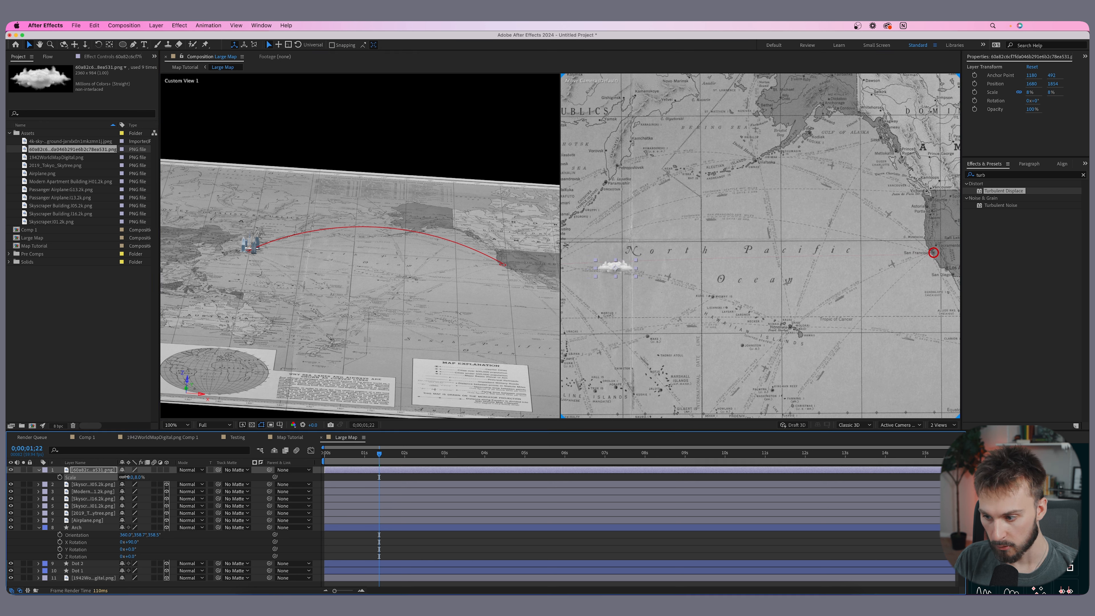
# - Set the cloud layer's opacity to 60%
pyautogui.press(',')
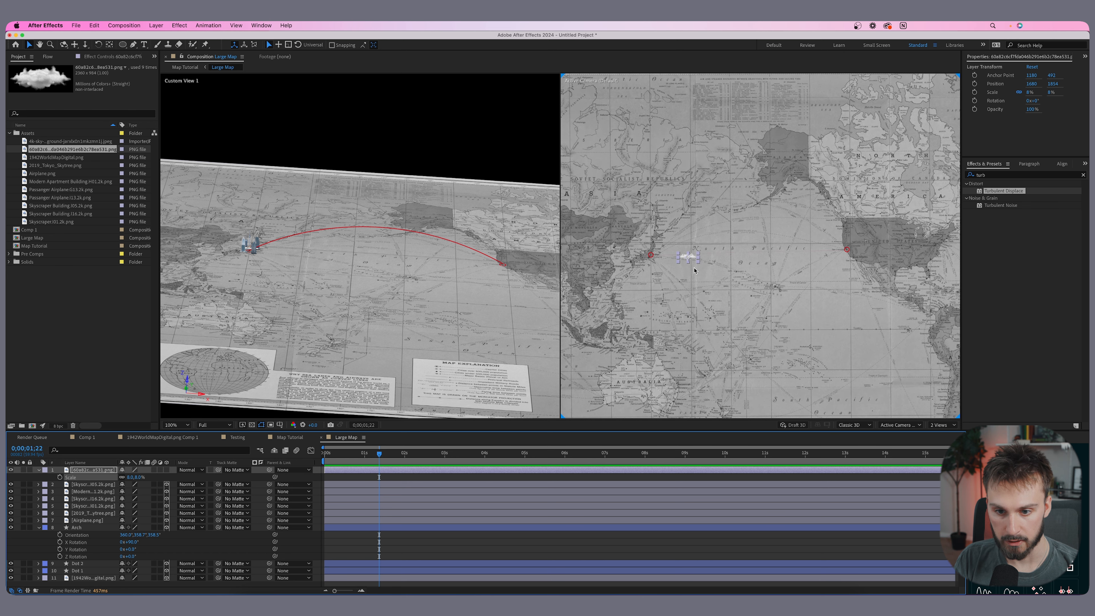
pyautogui.press('.')
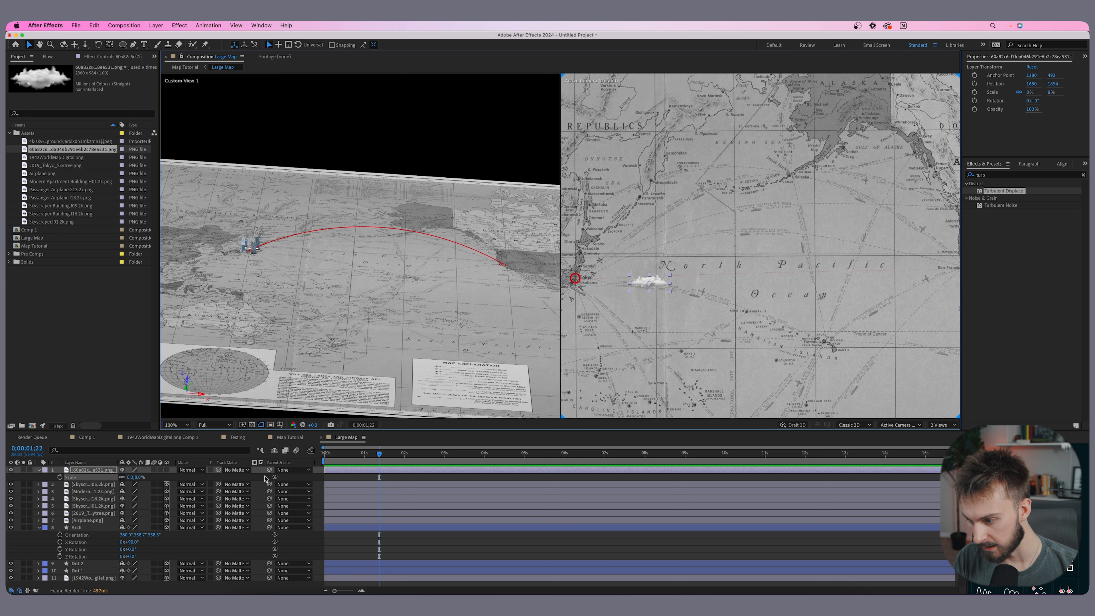
pyautogui.press('t')
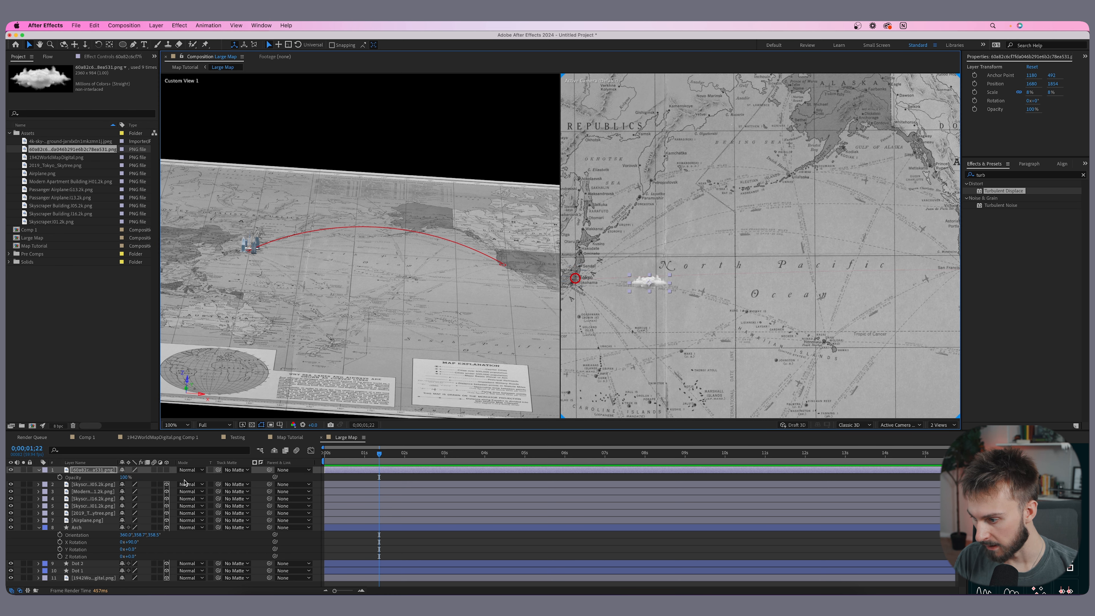
pyautogui.click(124, 478)
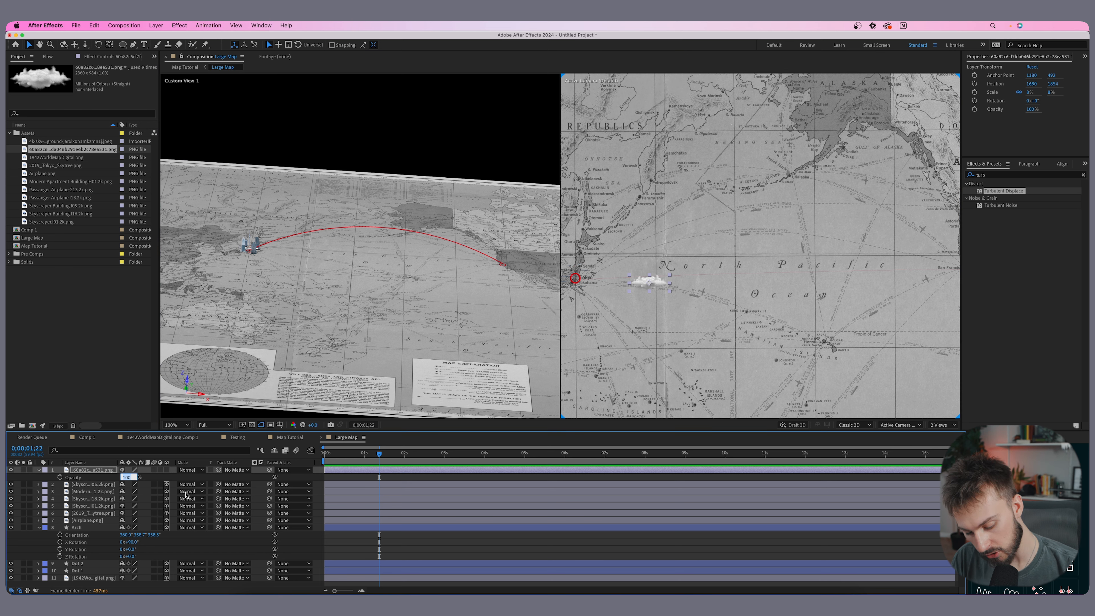
pyautogui.write('6')
pyautogui.press('Return')
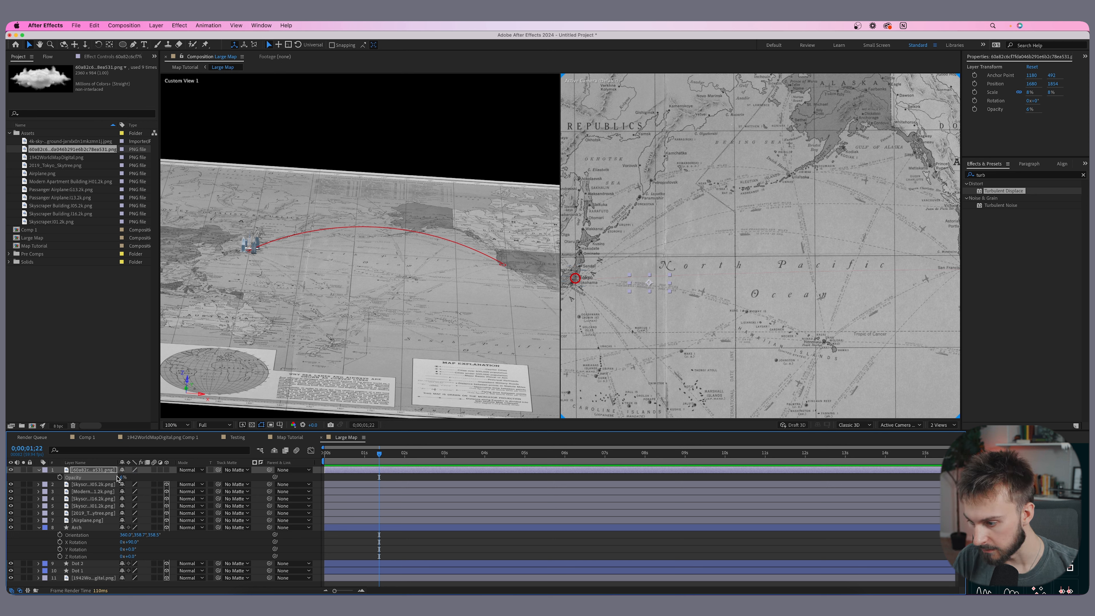
pyautogui.write('60')
pyautogui.press('Return')
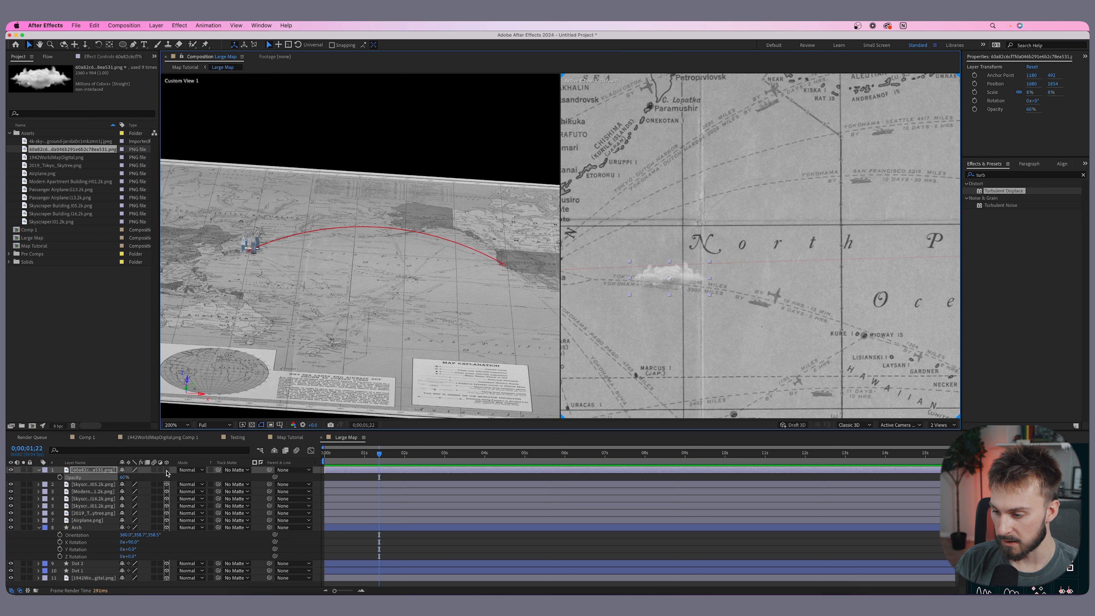
# - Make the cloud layer 3D and set its X rotation to 90°
pyautogui.click(167, 470)
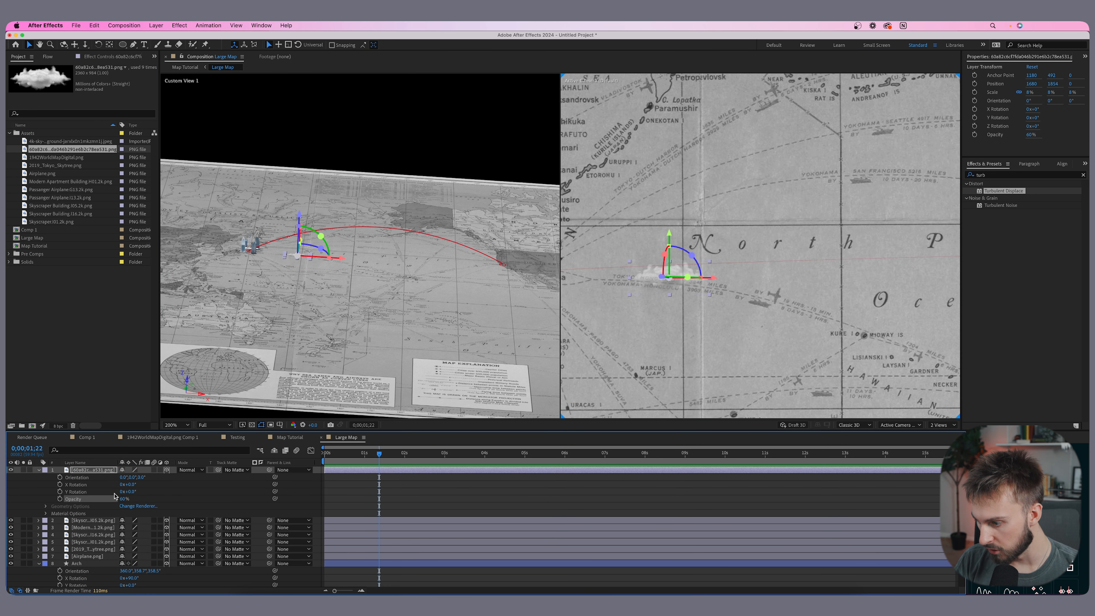
pyautogui.write('9')
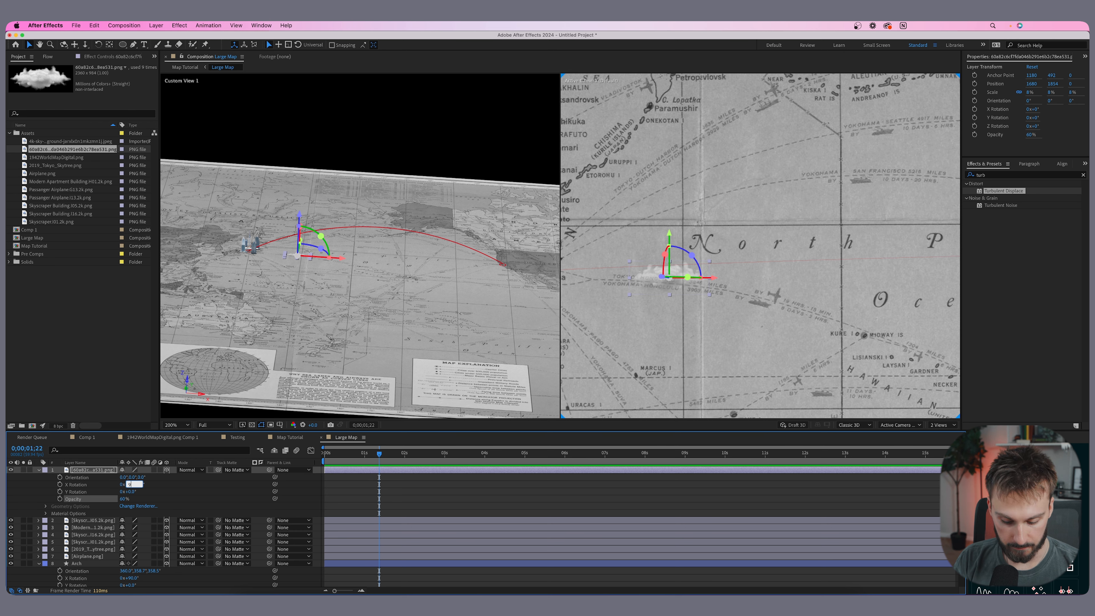
pyautogui.write('0')
pyautogui.press('Return')
# - Lift the cloud layer up off the map so it floats beside the route
pyautogui.scroll(1, 443, 236)
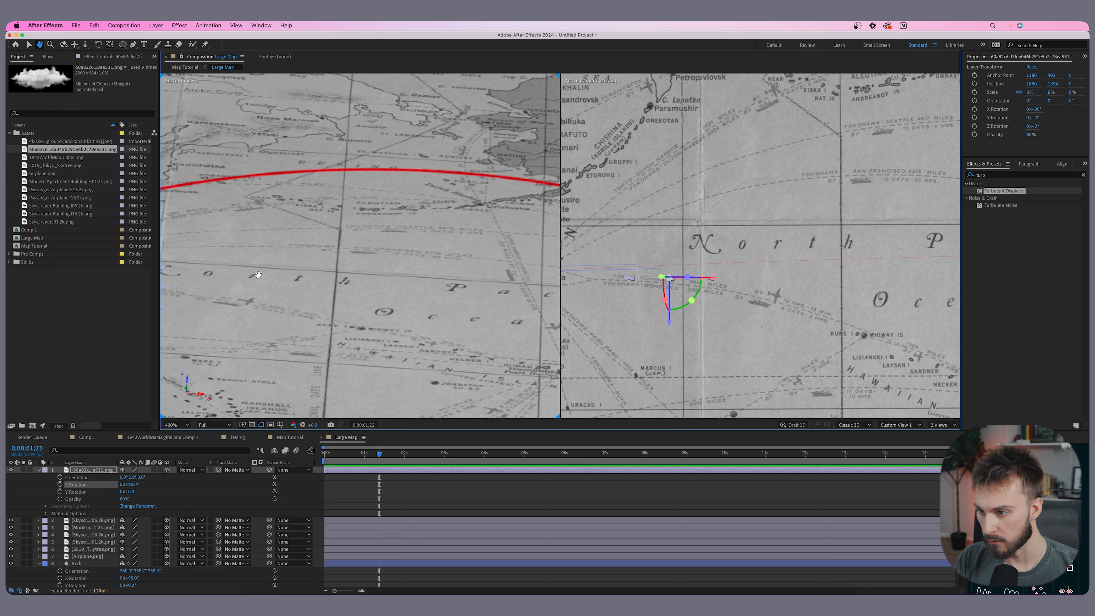
pyautogui.moveTo(254, 276); pyautogui.dragTo(464, 278)
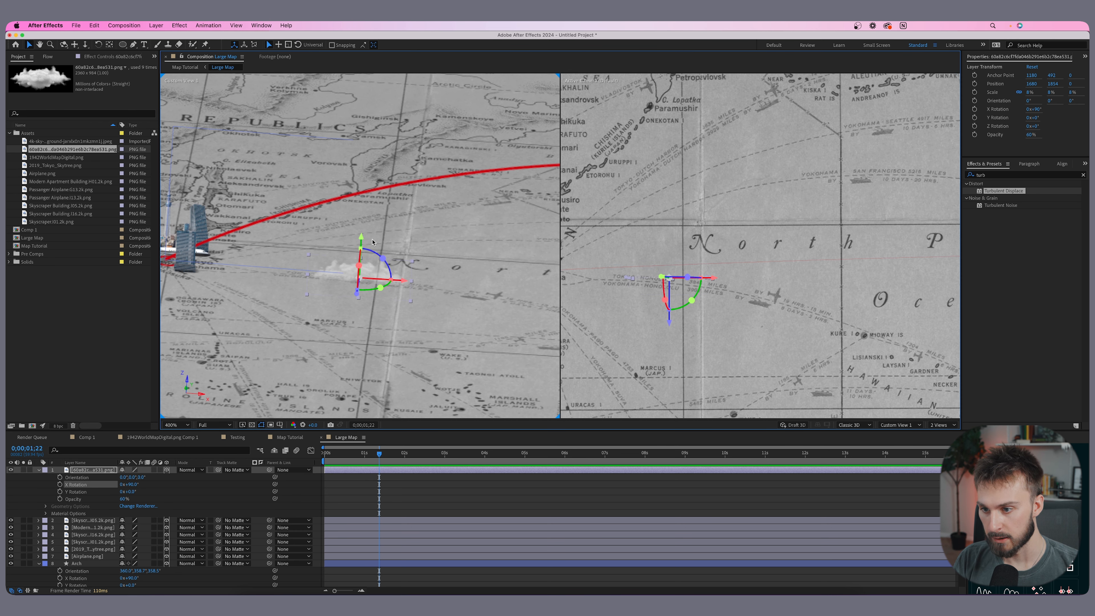
pyautogui.moveTo(361, 239); pyautogui.dragTo(369, 150)
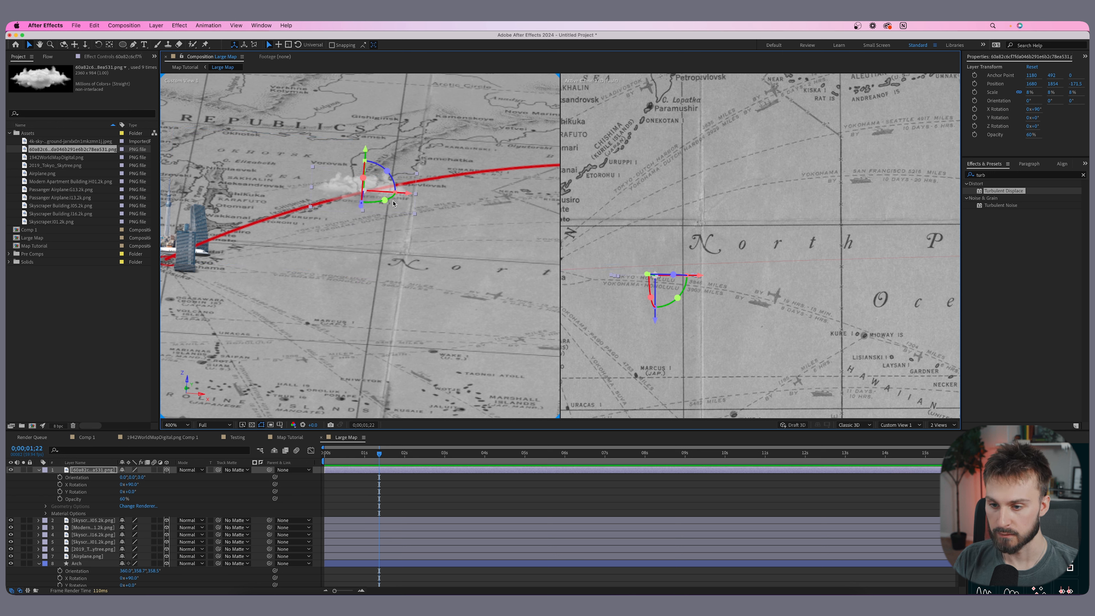
pyautogui.moveTo(656, 318); pyautogui.dragTo(630, 276)
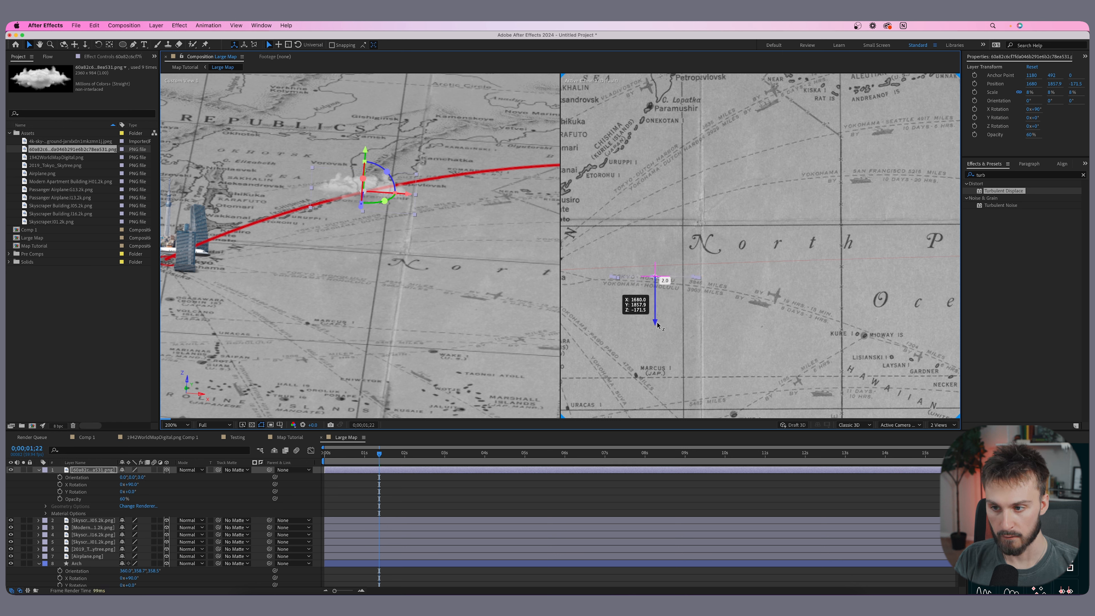
# - Duplicate the cloud layer and shift the copy slightly along the route
pyautogui.click(340, 474)
pyautogui.click(342, 470)
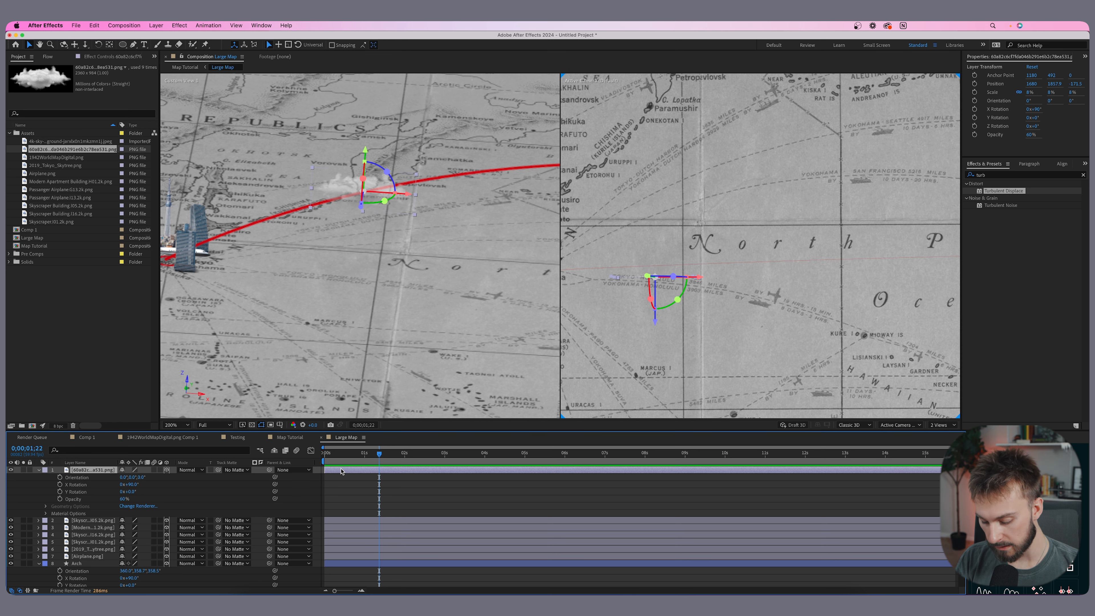
pyautogui.press('super+d')
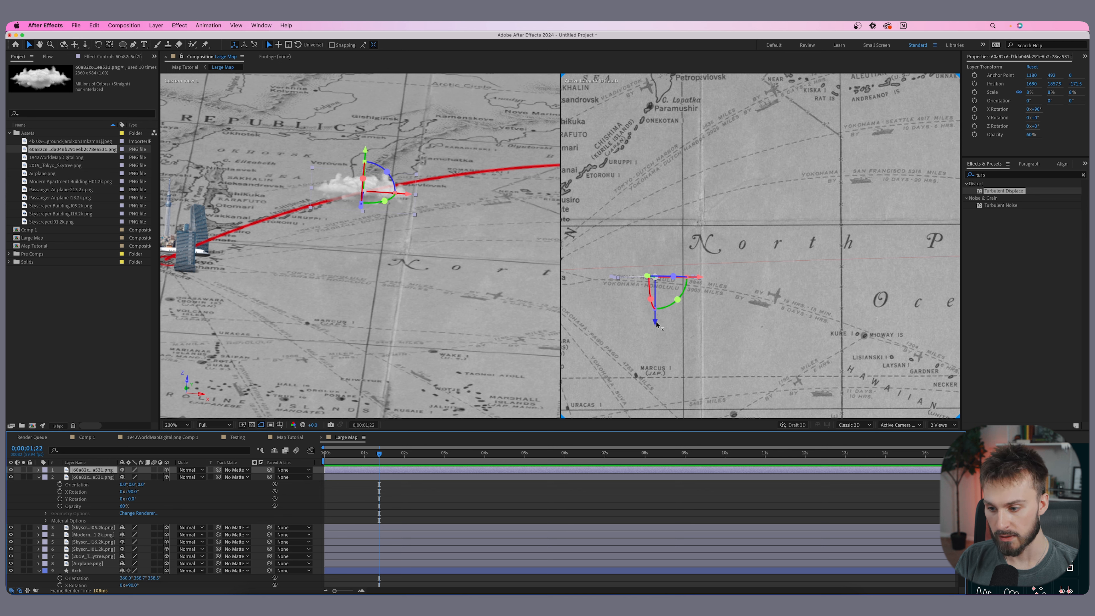
pyautogui.moveTo(657, 325); pyautogui.dragTo(658, 306)
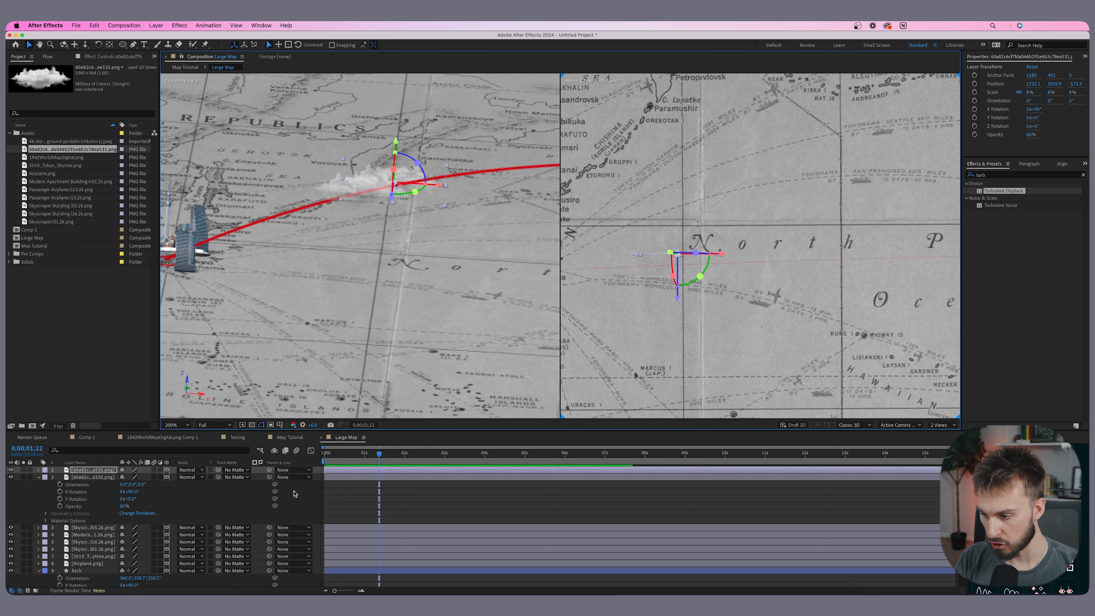
# - Set the top cloud copy's opacity to 75% and select both cloud layers
pyautogui.press('t')
pyautogui.click(125, 478)
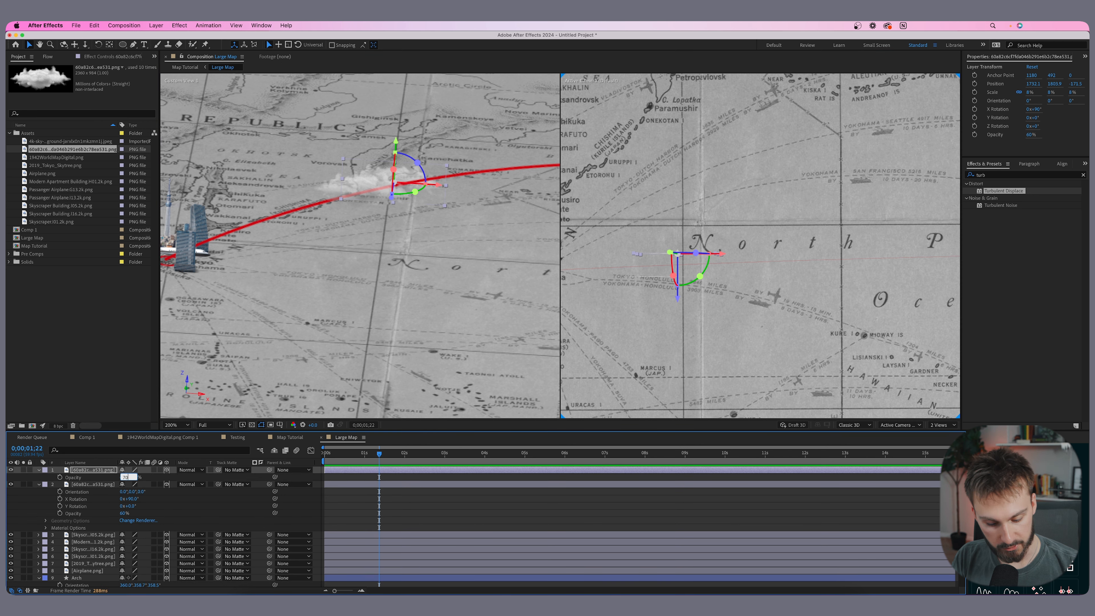
pyautogui.click(373, 479)
pyautogui.keyDown('shift'); pyautogui.click(367, 471); pyautogui.keyUp('shift')
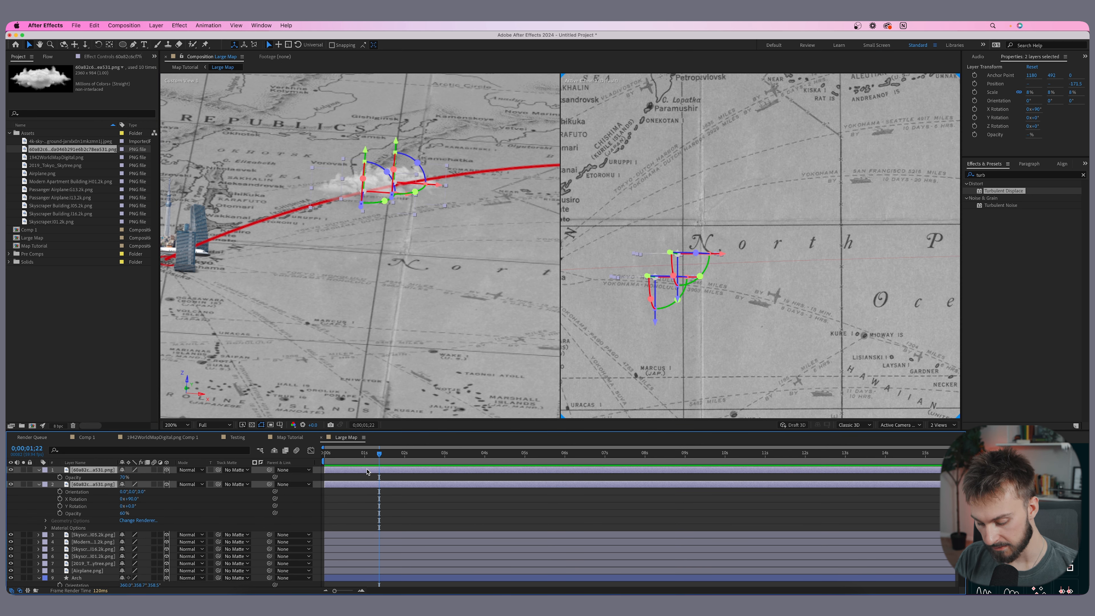
# - Duplicate both cloud layers and move the new copies further along the arc
pyautogui.press('super+d')
pyautogui.moveTo(722, 255); pyautogui.dragTo(781, 254)
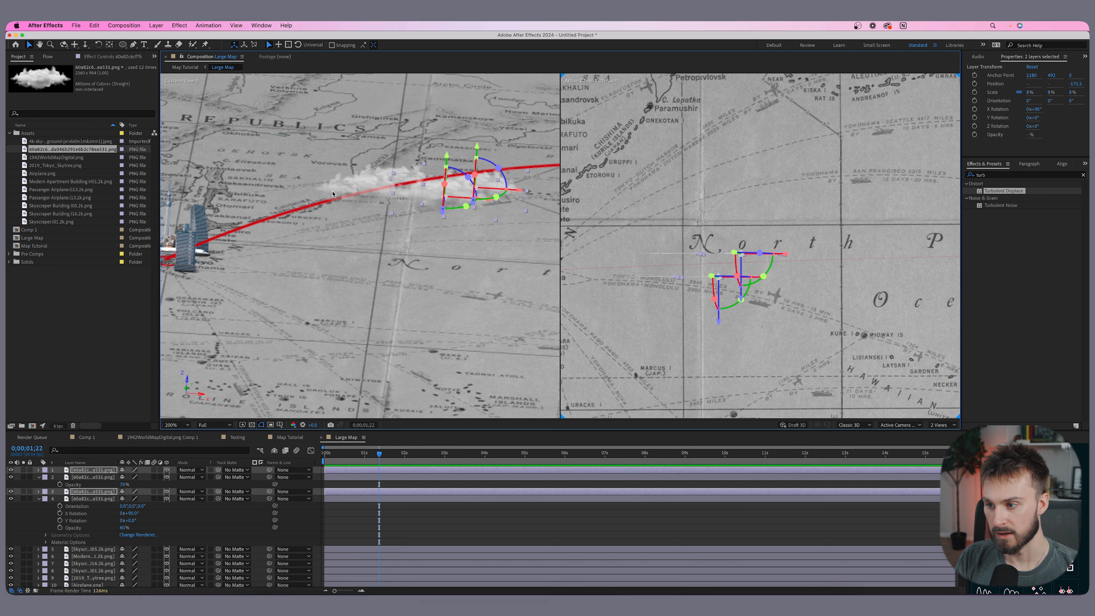
pyautogui.moveTo(478, 149); pyautogui.dragTo(481, 135)
# - Select one cloud copy and reposition it nearer the arc
pyautogui.click(354, 483)
pyautogui.click(353, 471)
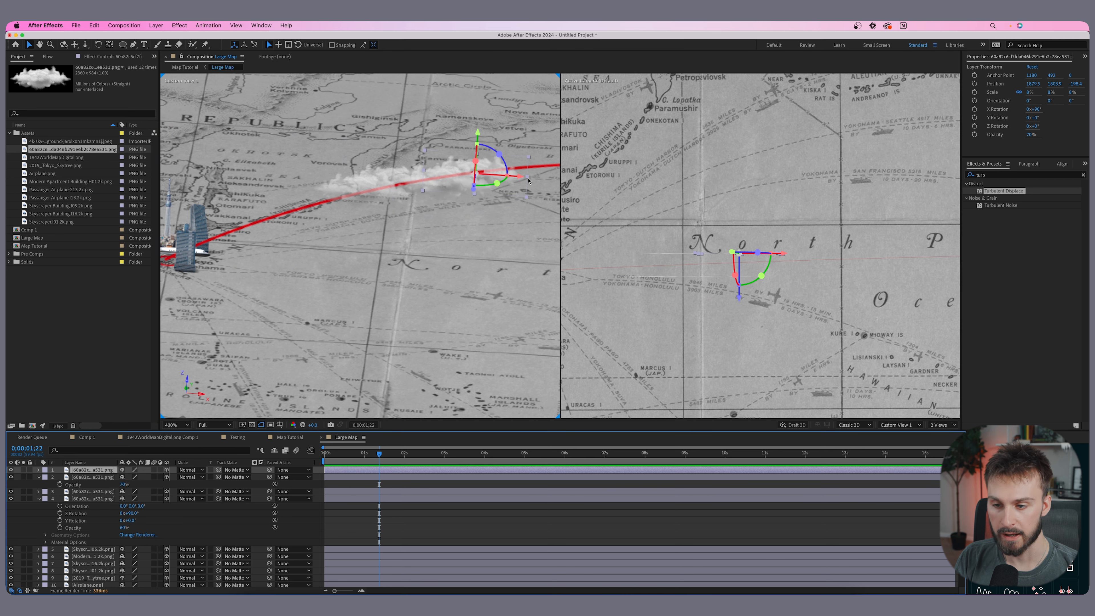
pyautogui.moveTo(529, 180); pyautogui.dragTo(424, 172)
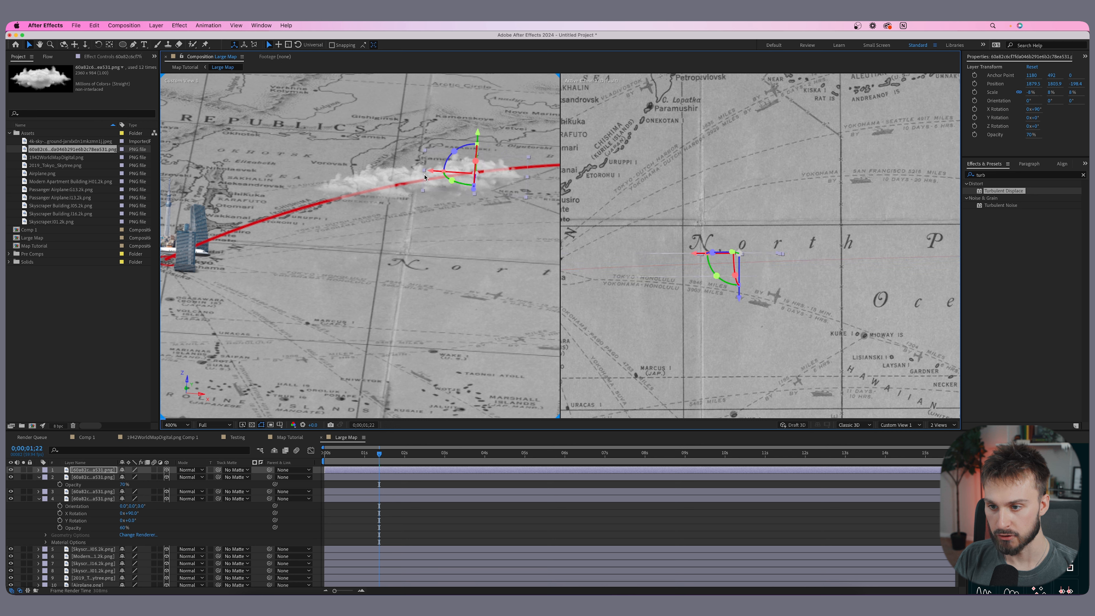
# - Select one cloud copy and set its opacity to 40%
pyautogui.click(353, 478)
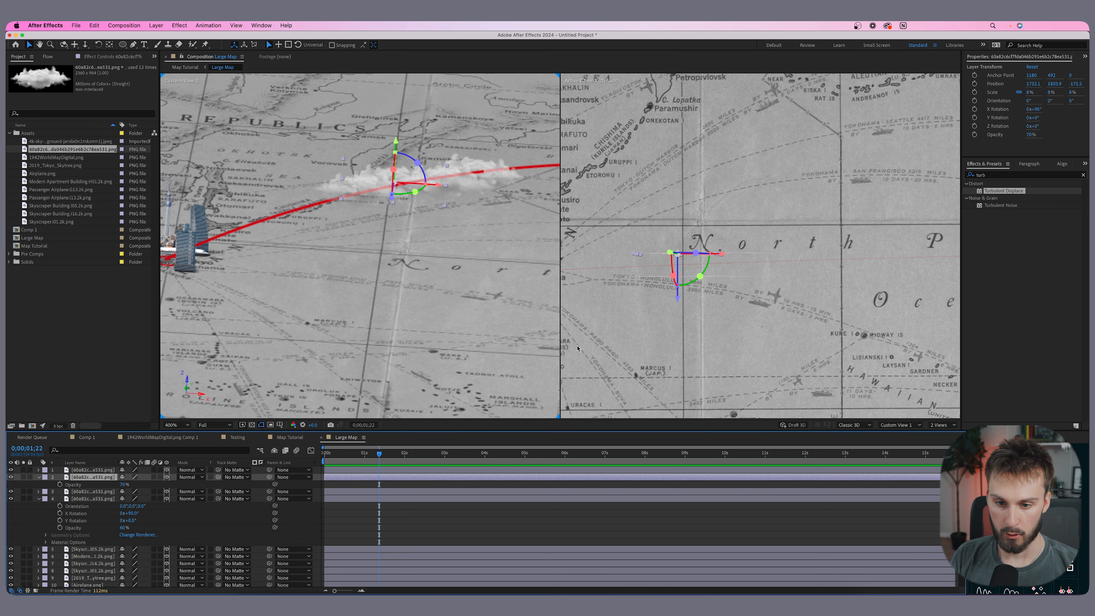
pyautogui.click(479, 186)
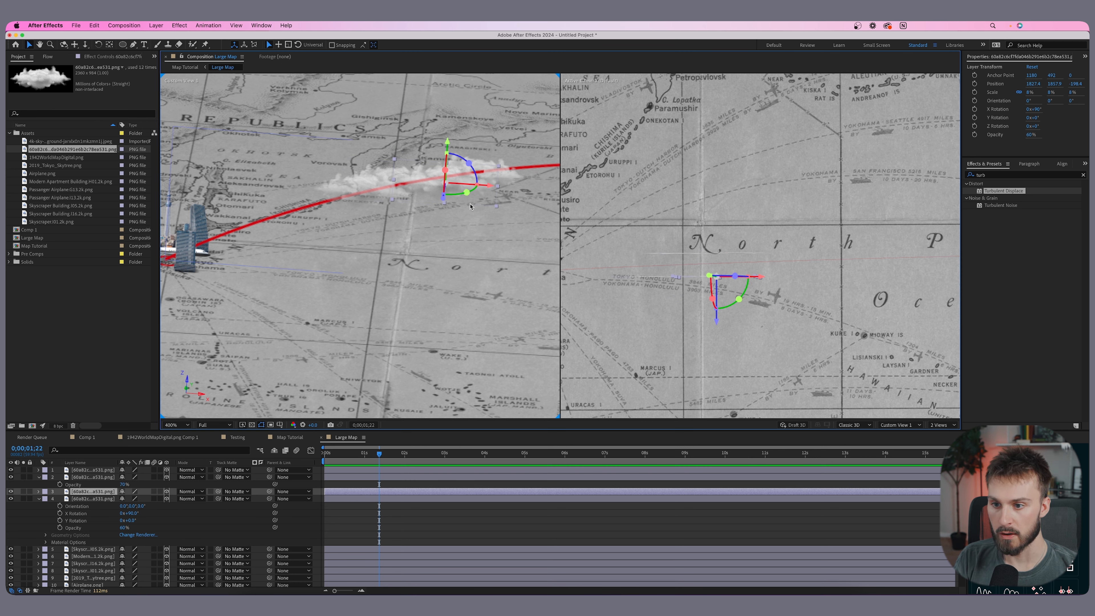
pyautogui.press('t')
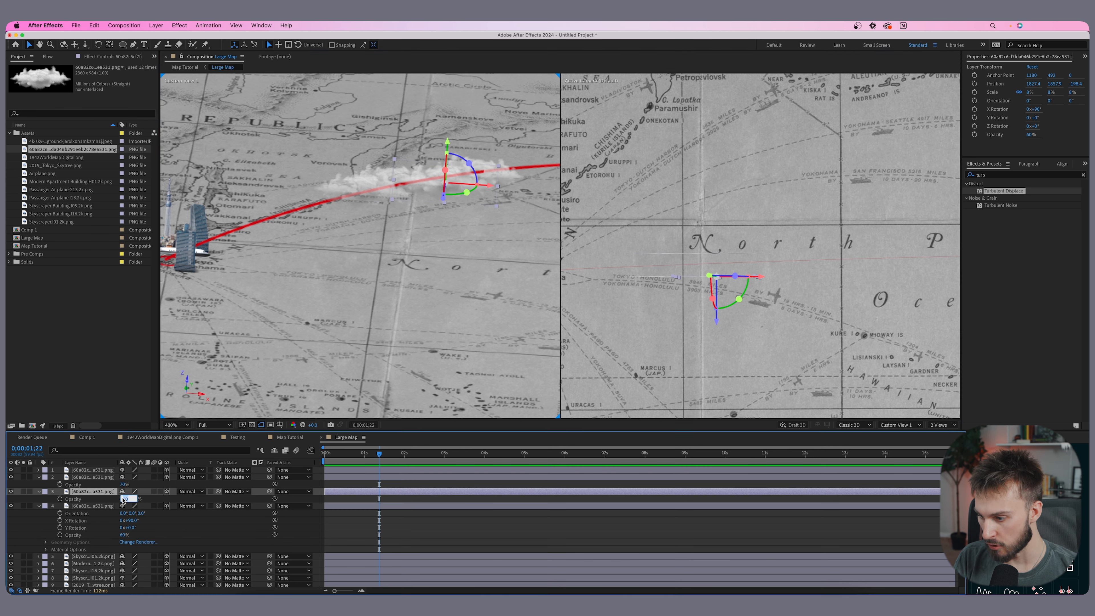
pyautogui.press('Return')
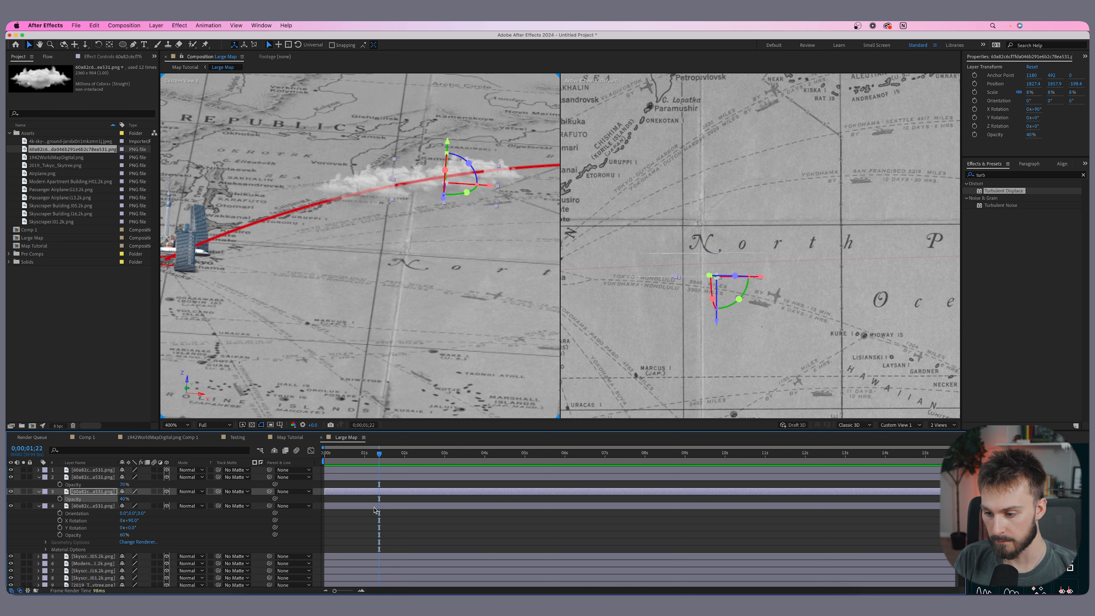
# - Duplicate the four cloud layers and move the new copies further along the flight arc
pyautogui.moveTo(374, 510); pyautogui.dragTo(378, 472)
pyautogui.hotkey('ctrl', 'd')
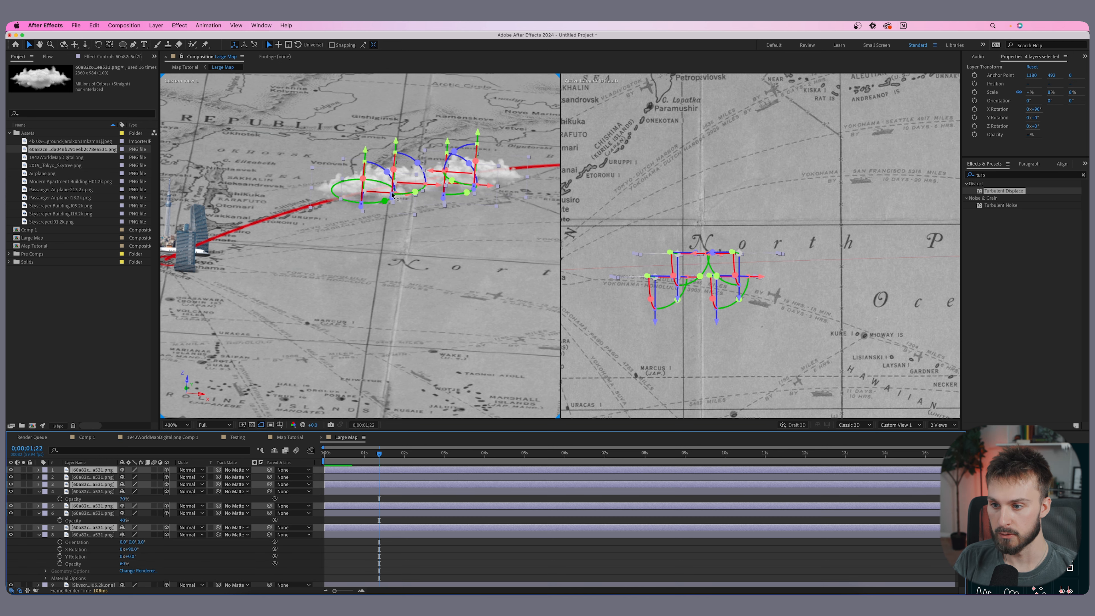
pyautogui.moveTo(489, 188); pyautogui.dragTo(585, 193)
pyautogui.moveTo(585, 192); pyautogui.dragTo(599, 193)
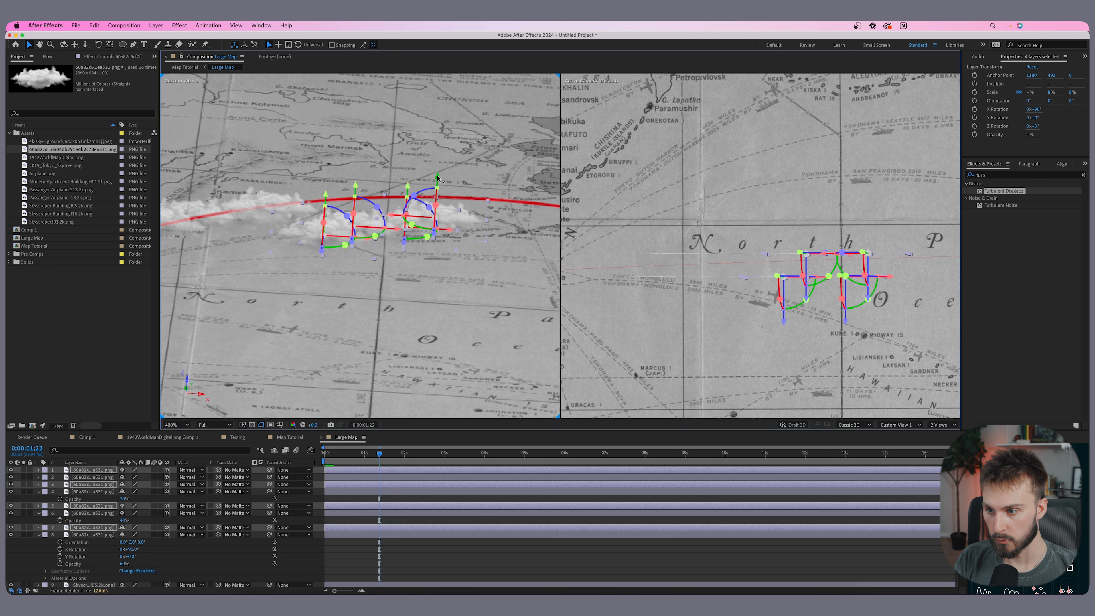
pyautogui.moveTo(437, 174); pyautogui.dragTo(440, 144)
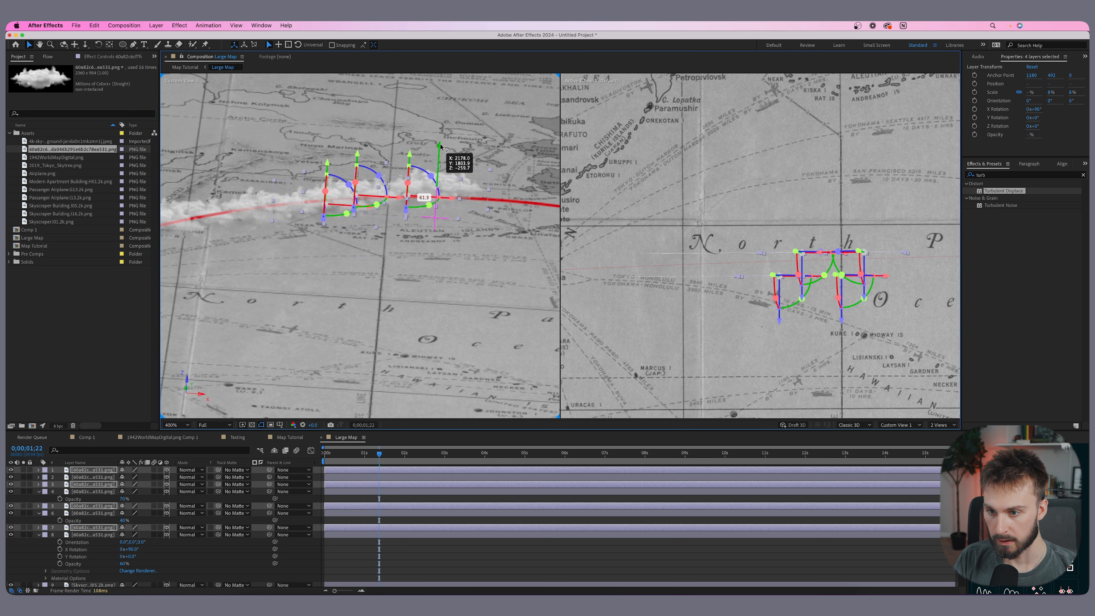
# - Reposition individual cloud copies so they sit along the flight arc
pyautogui.click(419, 198)
pyautogui.moveTo(419, 197); pyautogui.dragTo(428, 204)
pyautogui.click(773, 278)
pyautogui.moveTo(741, 299); pyautogui.dragTo(741, 280)
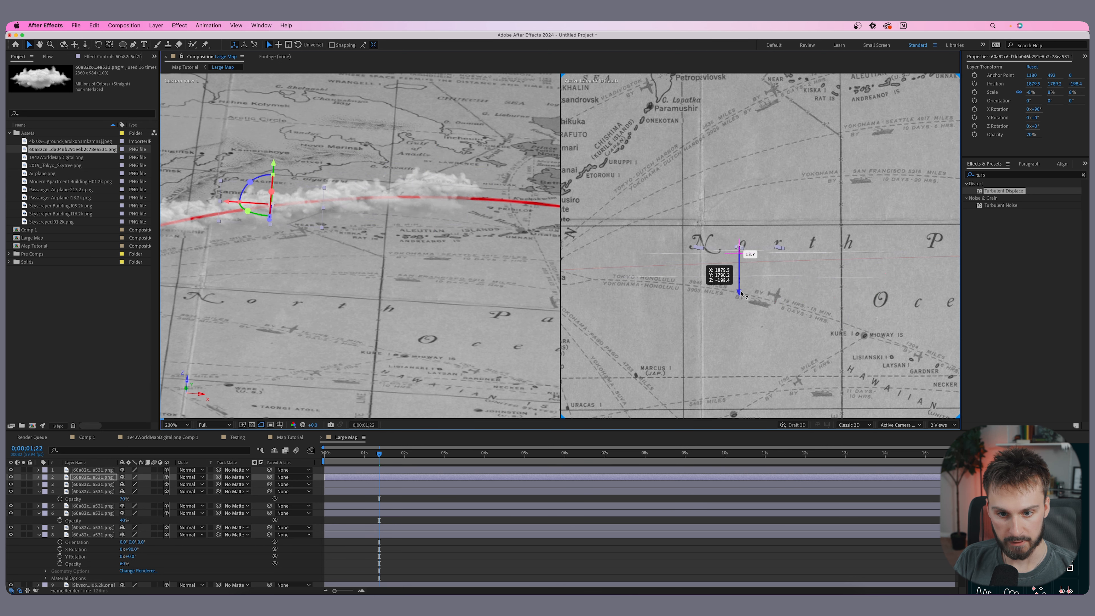
pyautogui.click(826, 308)
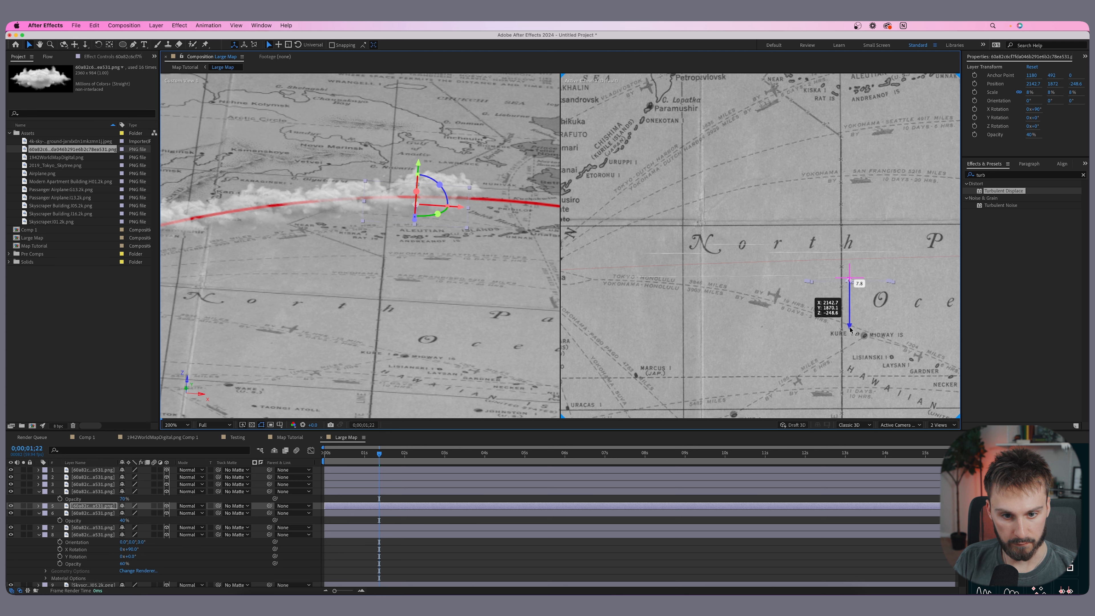
# - Adjust the position and height of more cloud copies around the arc
pyautogui.click(781, 317)
pyautogui.moveTo(780, 317); pyautogui.dragTo(717, 325)
pyautogui.click(715, 281)
pyautogui.moveTo(852, 252); pyautogui.dragTo(852, 237)
pyautogui.click(806, 253)
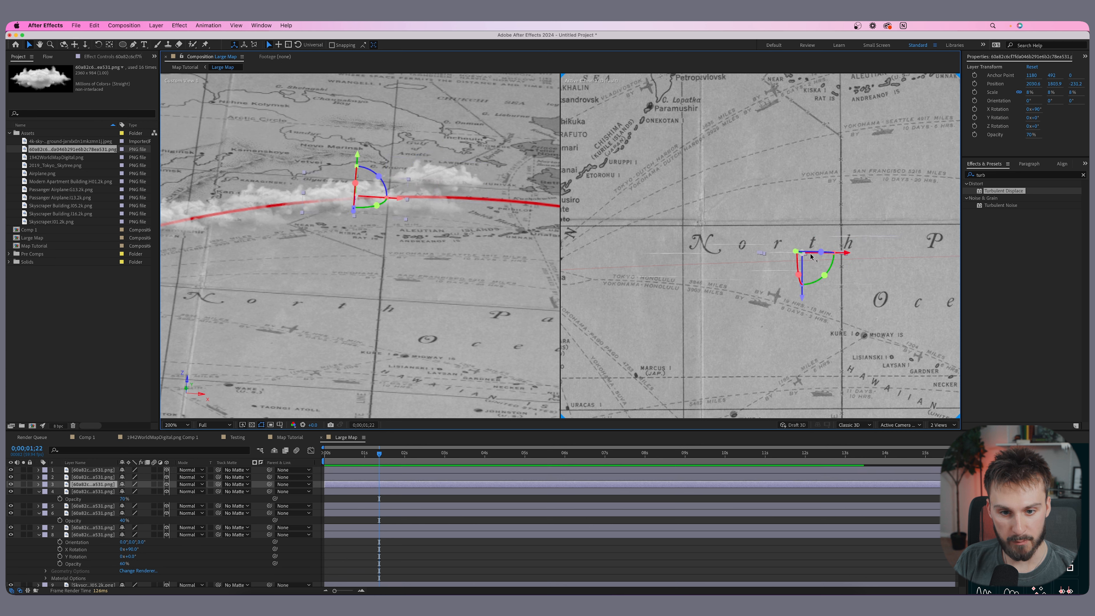
pyautogui.moveTo(804, 295); pyautogui.dragTo(806, 270)
# - Select all eight cloud layers, duplicate them and move the copies toward the North American coast
pyautogui.click(359, 534)
pyautogui.keyDown('shift'); pyautogui.click(384, 471); pyautogui.keyUp('shift')
pyautogui.scroll(-1, 797, 295)
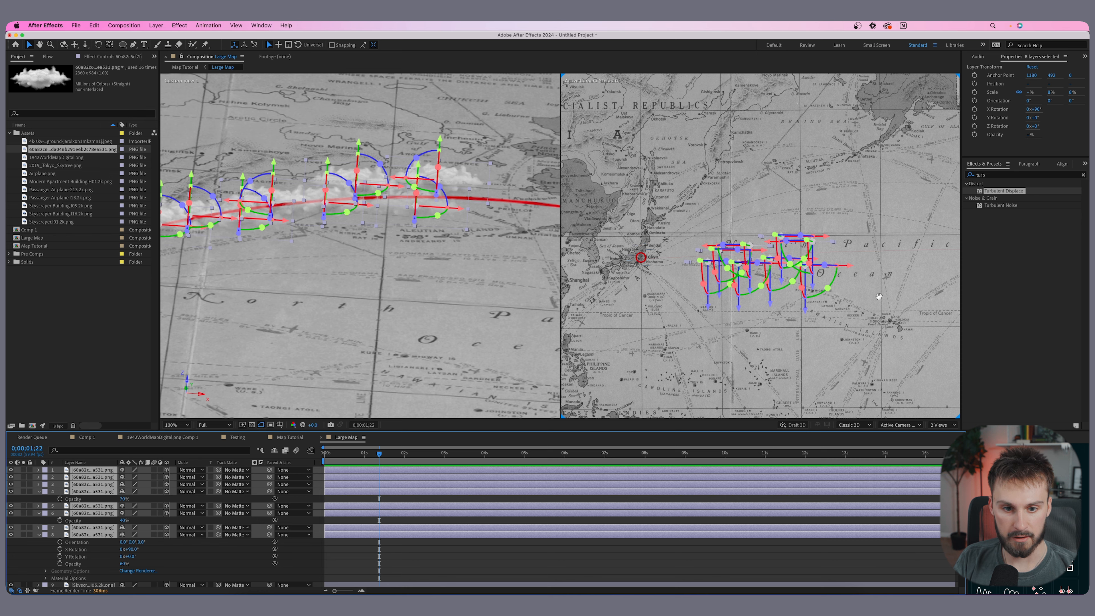
pyautogui.moveTo(875, 299); pyautogui.dragTo(787, 308)
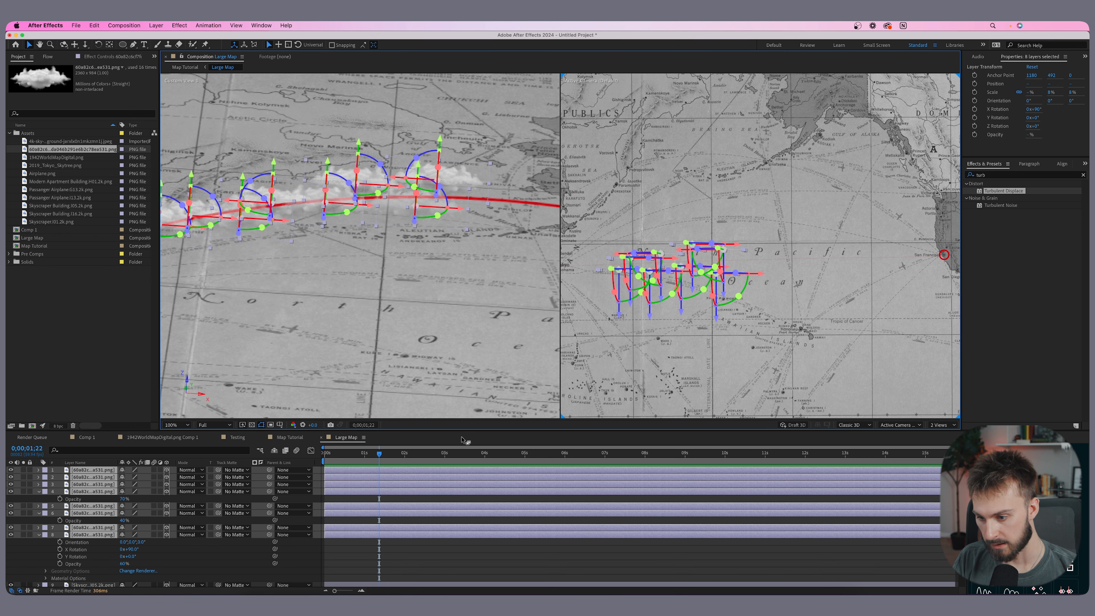
pyautogui.press('super+d')
pyautogui.moveTo(448, 207); pyautogui.dragTo(712, 214)
pyautogui.scroll(-2, 515, 272)
pyautogui.moveTo(511, 266)
pyautogui.mouseDown()
pyautogui.moveTo(485, 272)
pyautogui.moveTo(501, 275)
pyautogui.mouseUp()
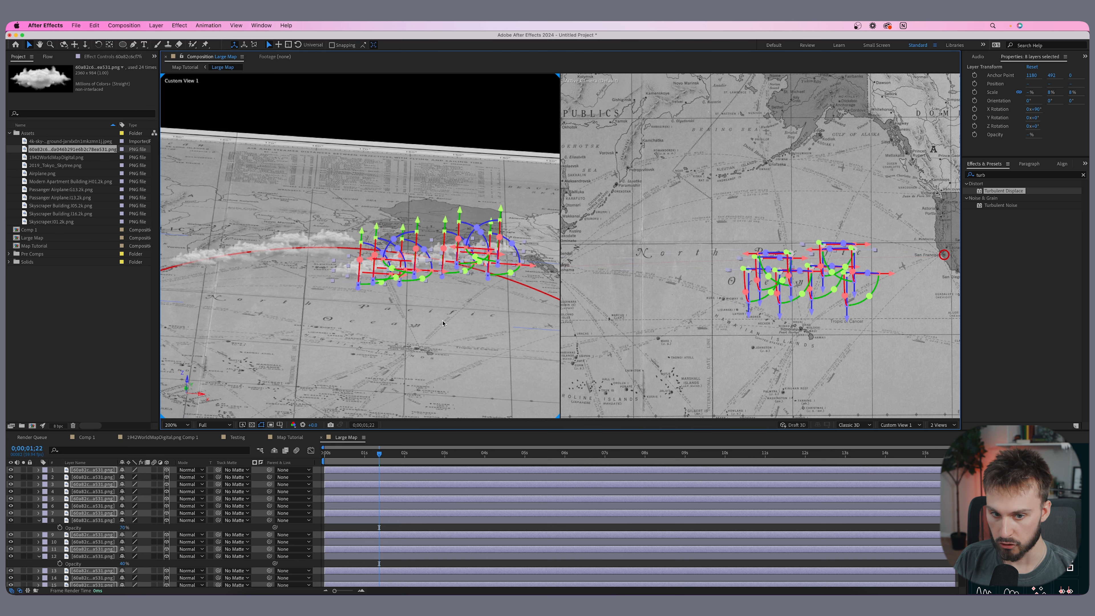
# - Raise individual cloud copies near Alaska so they sit on the flight arc
pyautogui.click(443, 323)
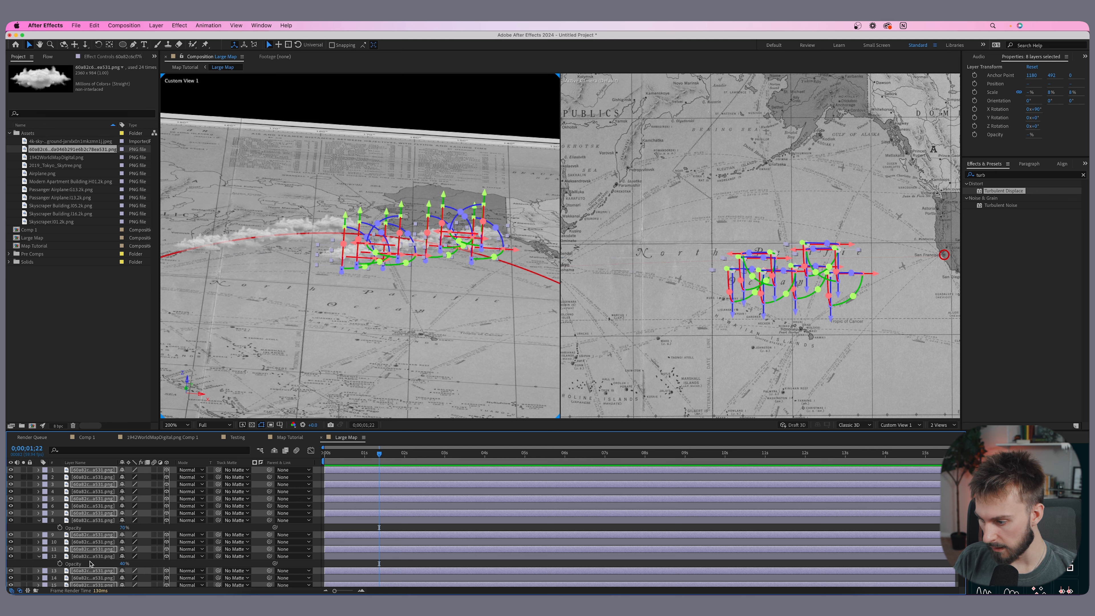
pyautogui.scroll(-1, 91, 569)
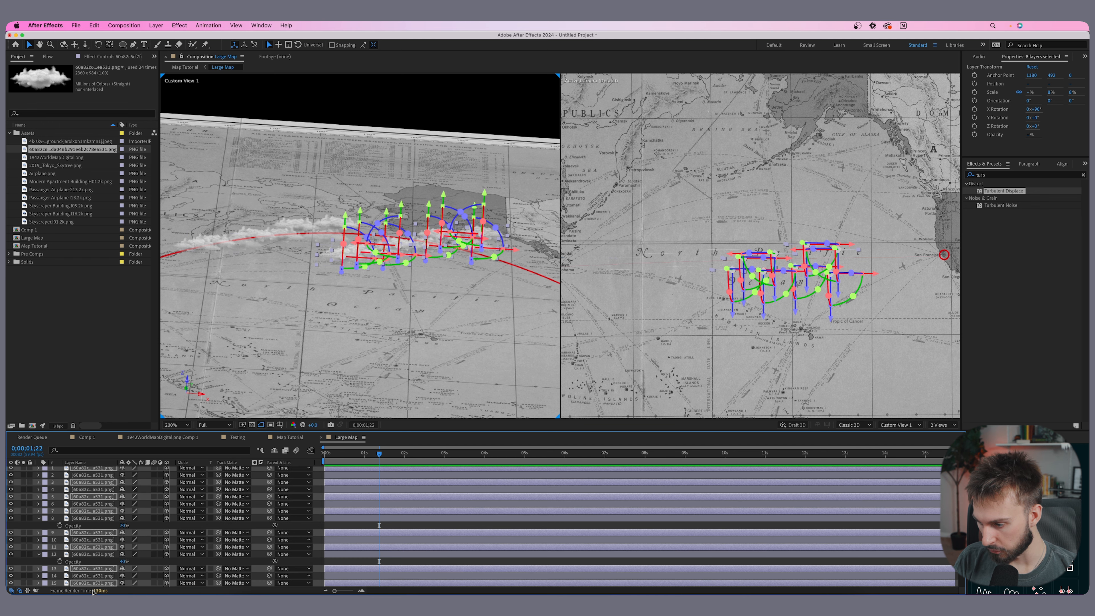
pyautogui.moveTo(92, 583); pyautogui.dragTo(91, 478)
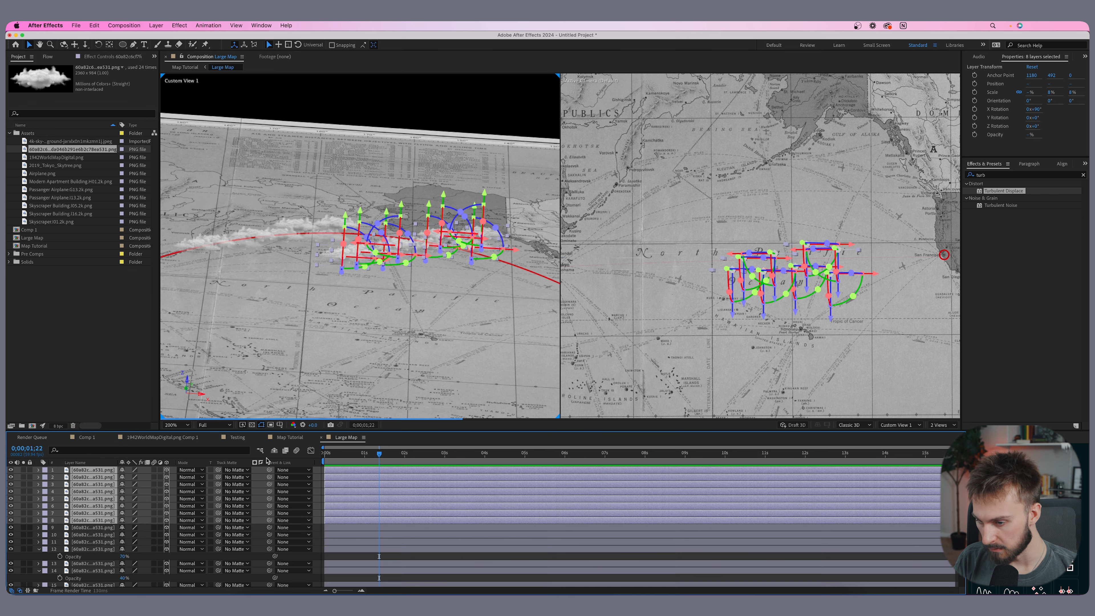
pyautogui.scroll(1, 397, 286)
pyautogui.click(354, 330)
pyautogui.click(91, 512)
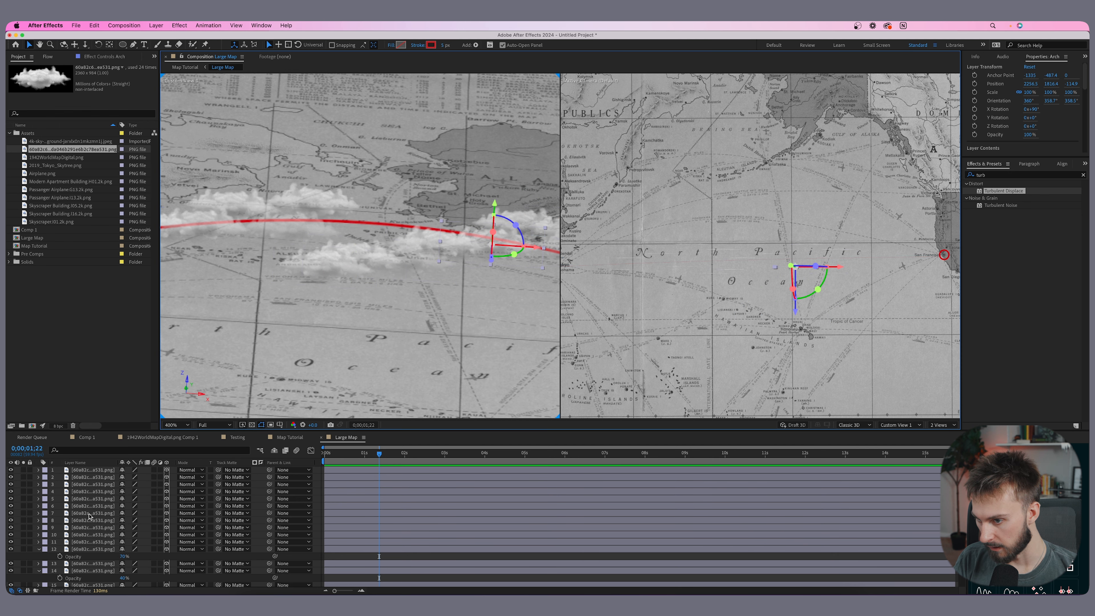
pyautogui.moveTo(501, 212); pyautogui.dragTo(499, 196)
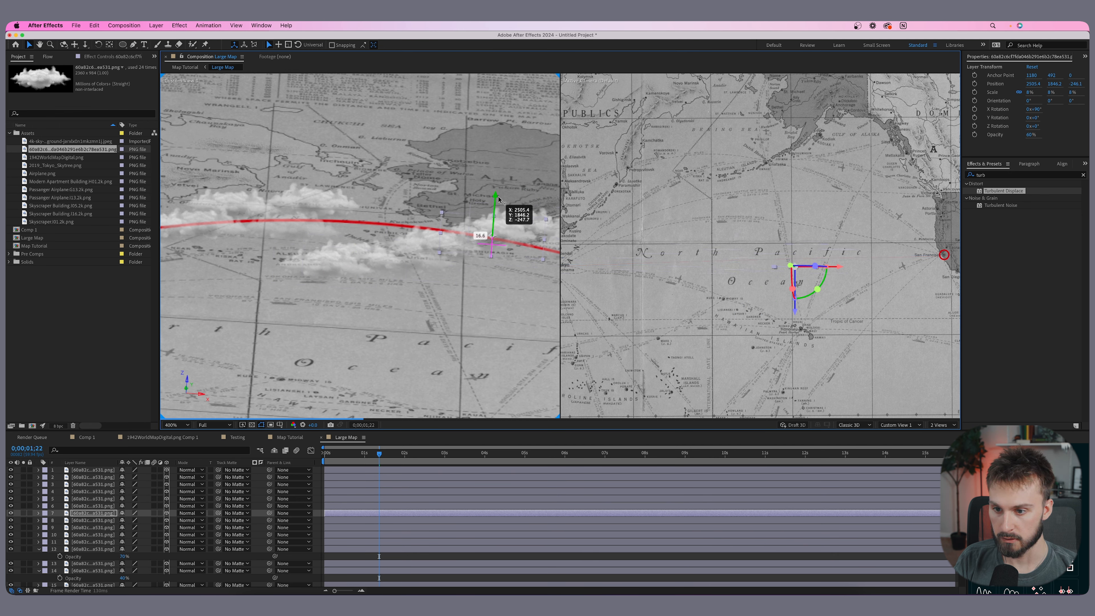
pyautogui.click(417, 200)
pyautogui.moveTo(418, 199); pyautogui.dragTo(423, 175)
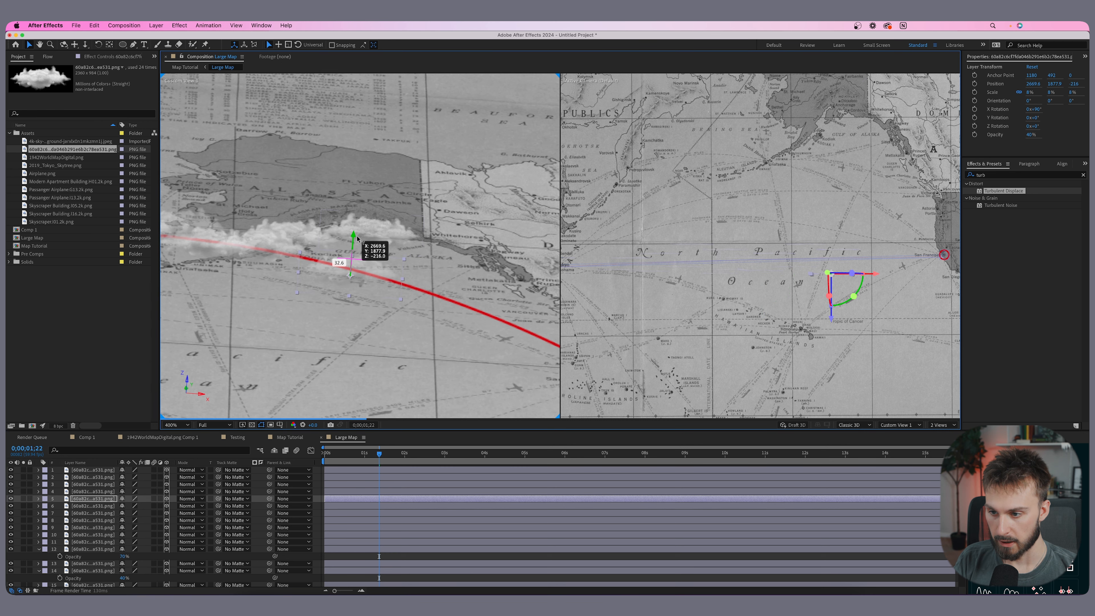
# - Reposition another cloud copy near the arc over the eastern Pacific
pyautogui.click(371, 229)
pyautogui.moveTo(375, 197); pyautogui.dragTo(377, 223)
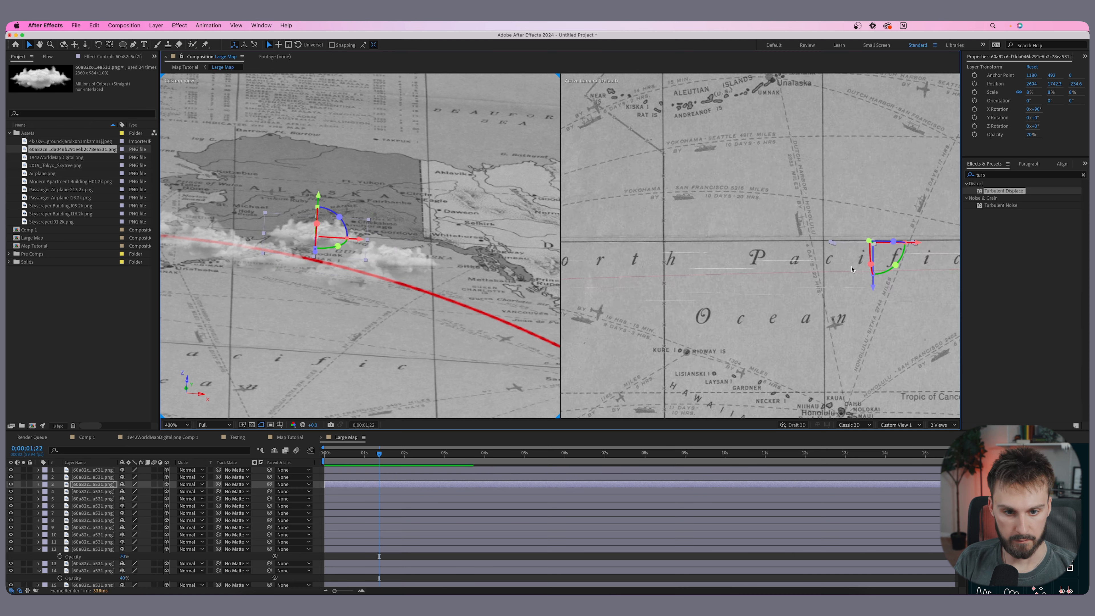
pyautogui.moveTo(850, 264); pyautogui.dragTo(728, 247)
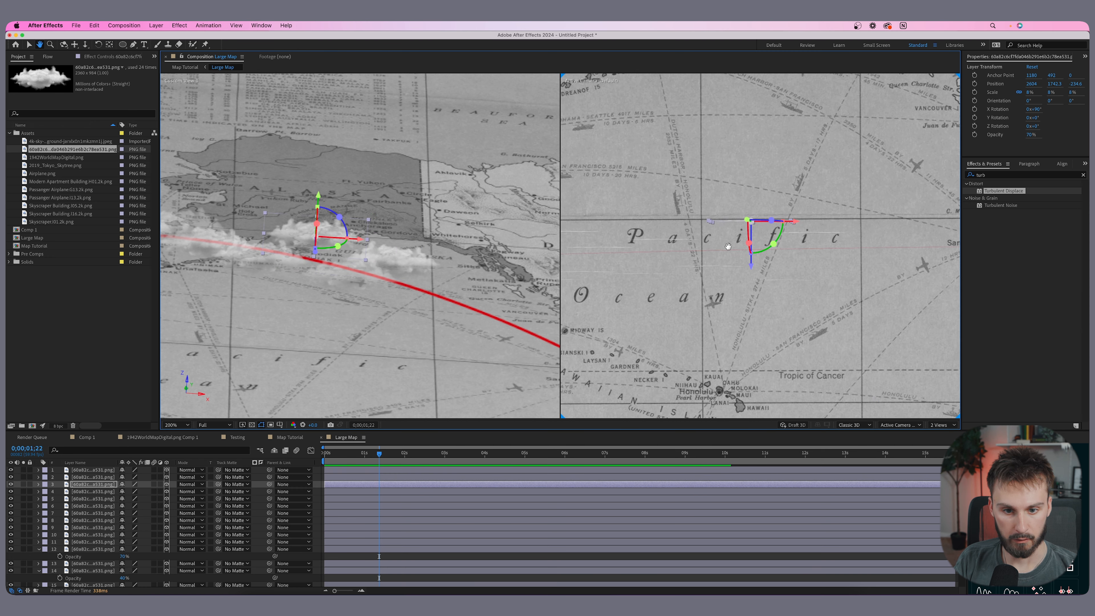
pyautogui.click(797, 281)
pyautogui.click(751, 268)
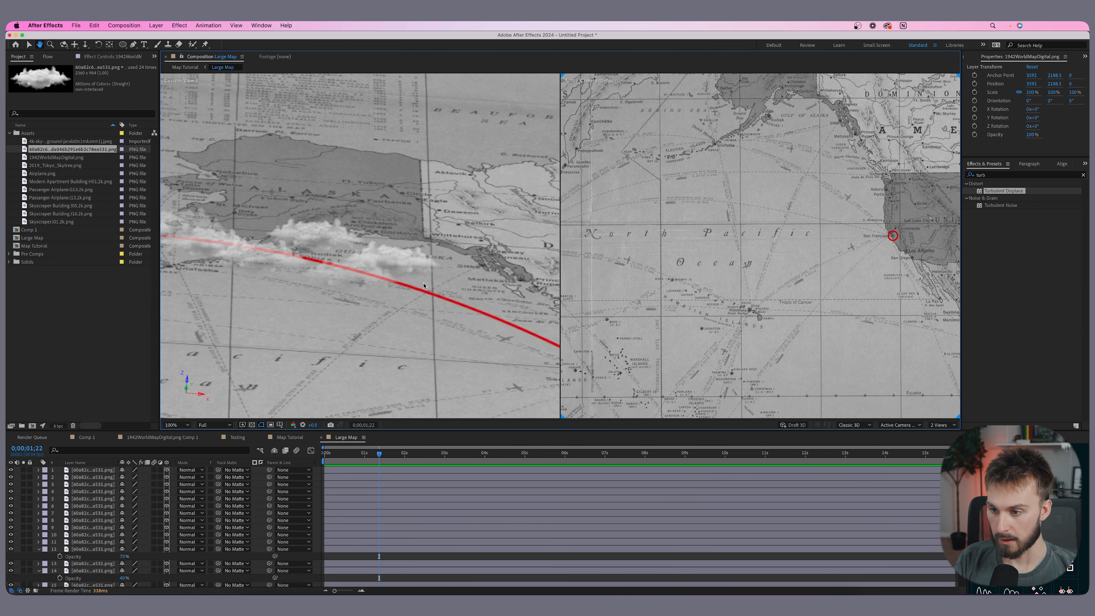
# - Review the cloud placement along the whole route from Tokyo to San Francisco
pyautogui.scroll(-2, 424, 286)
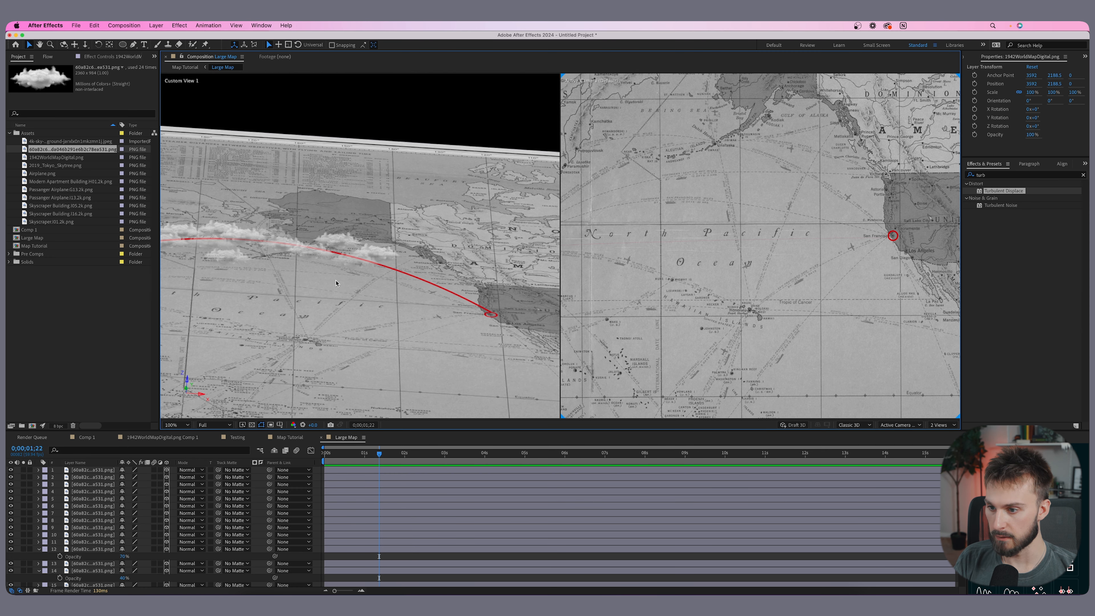
pyautogui.moveTo(304, 265)
pyautogui.mouseDown()
pyautogui.moveTo(386, 267)
pyautogui.moveTo(284, 262)
pyautogui.mouseUp()
pyautogui.scroll(1, 399, 261)
pyautogui.scroll(-2, 430, 250)
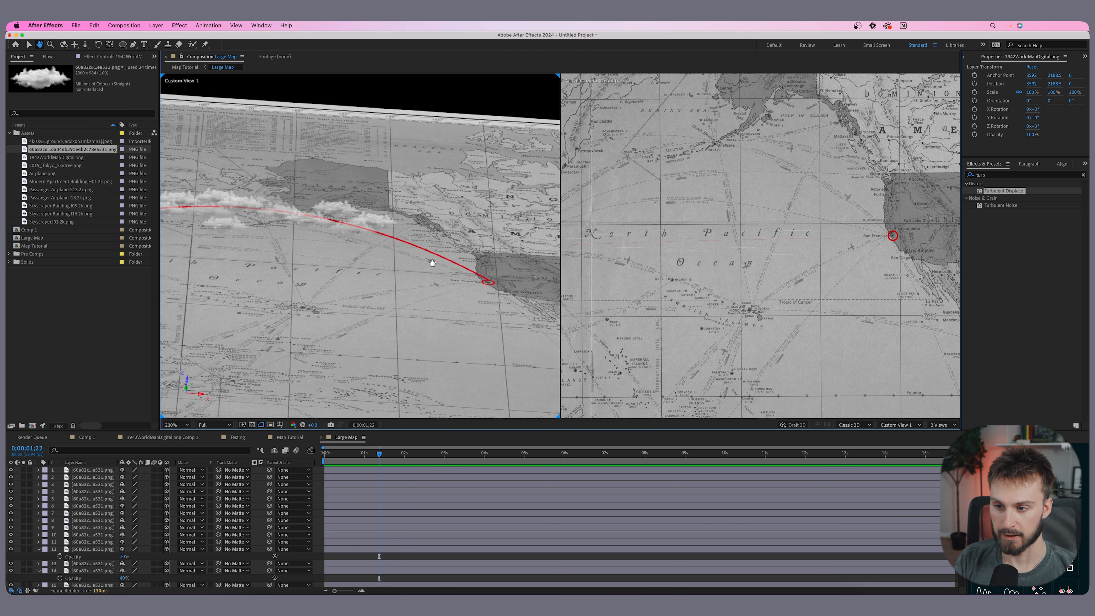
pyautogui.scroll(-2, 428, 264)
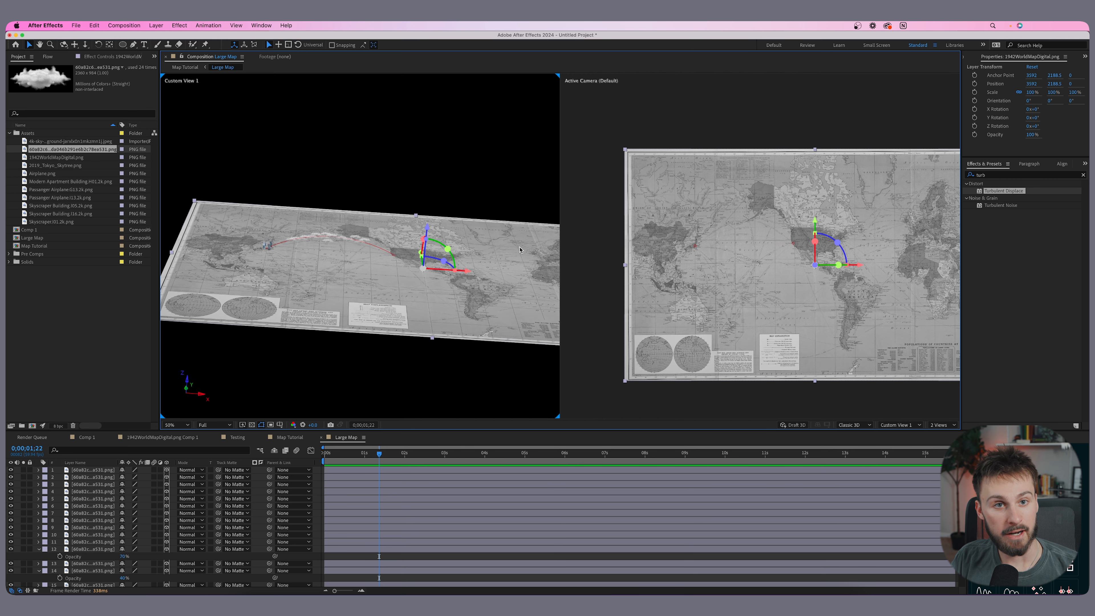
pyautogui.scroll(2, 363, 245)
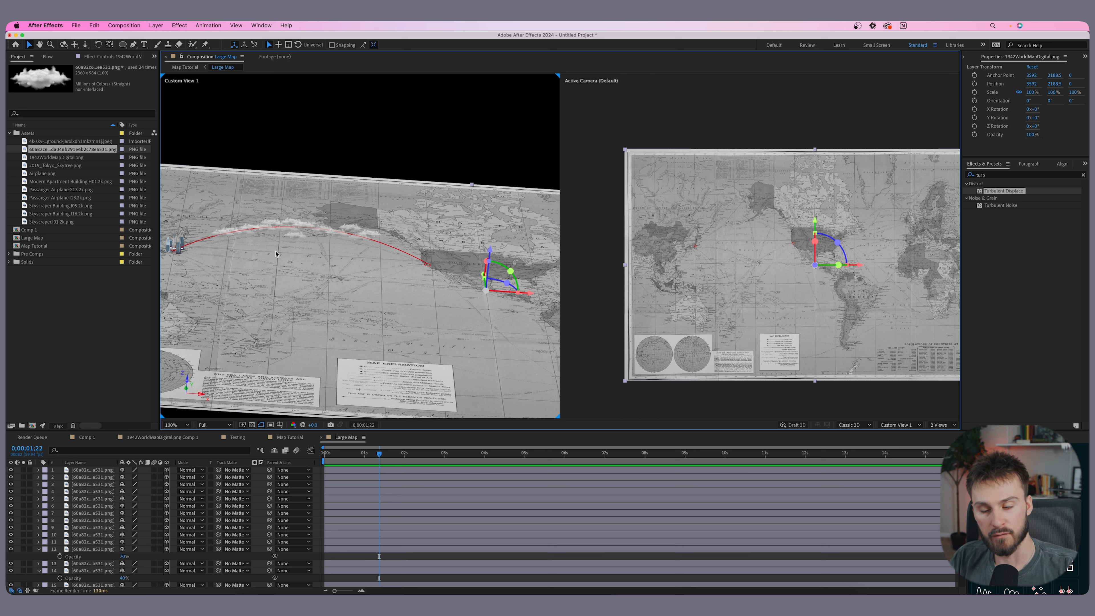
pyautogui.scroll(1, 276, 254)
pyautogui.moveTo(271, 257); pyautogui.dragTo(343, 239)
pyautogui.scroll(2, 683, 272)
pyautogui.moveTo(684, 272); pyautogui.dragTo(700, 252)
pyautogui.scroll(1, 614, 232)
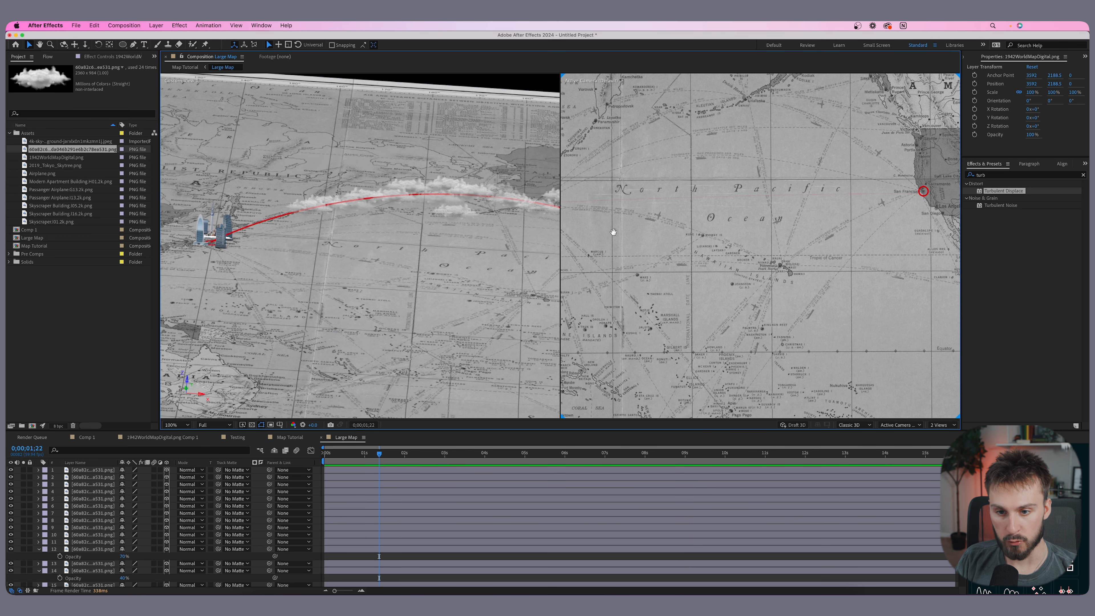
pyautogui.moveTo(613, 232); pyautogui.dragTo(808, 288)
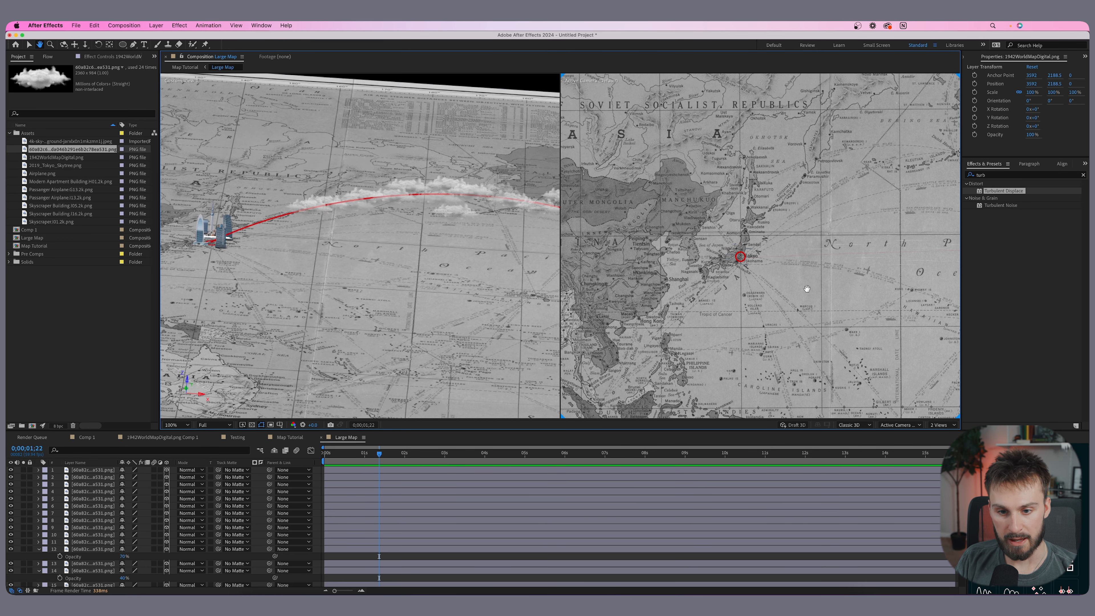
pyautogui.scroll(1, 740, 263)
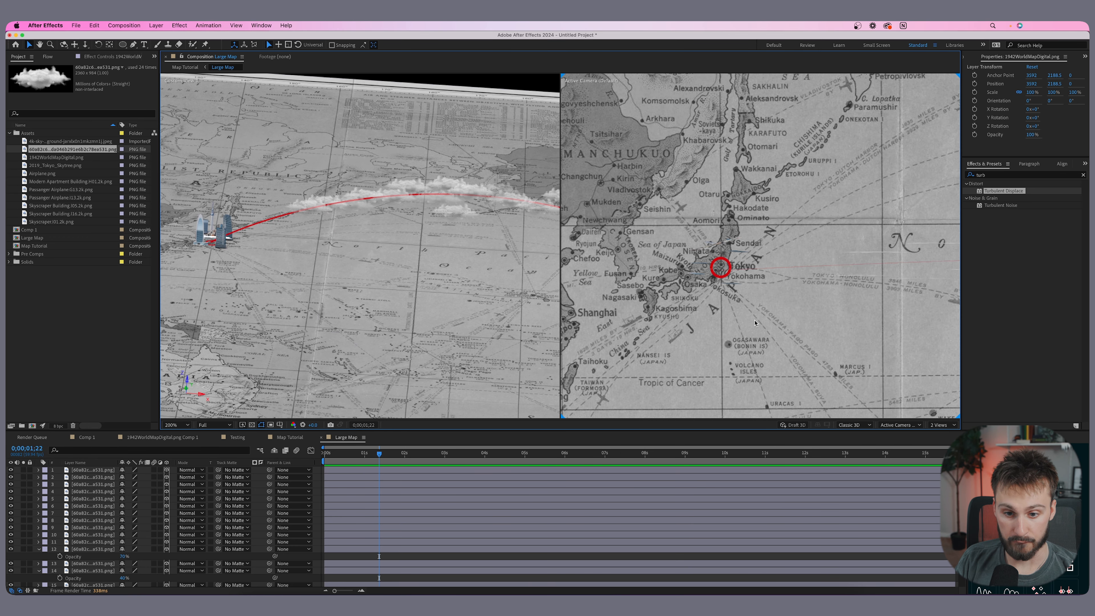
pyautogui.scroll(-3, 754, 323)
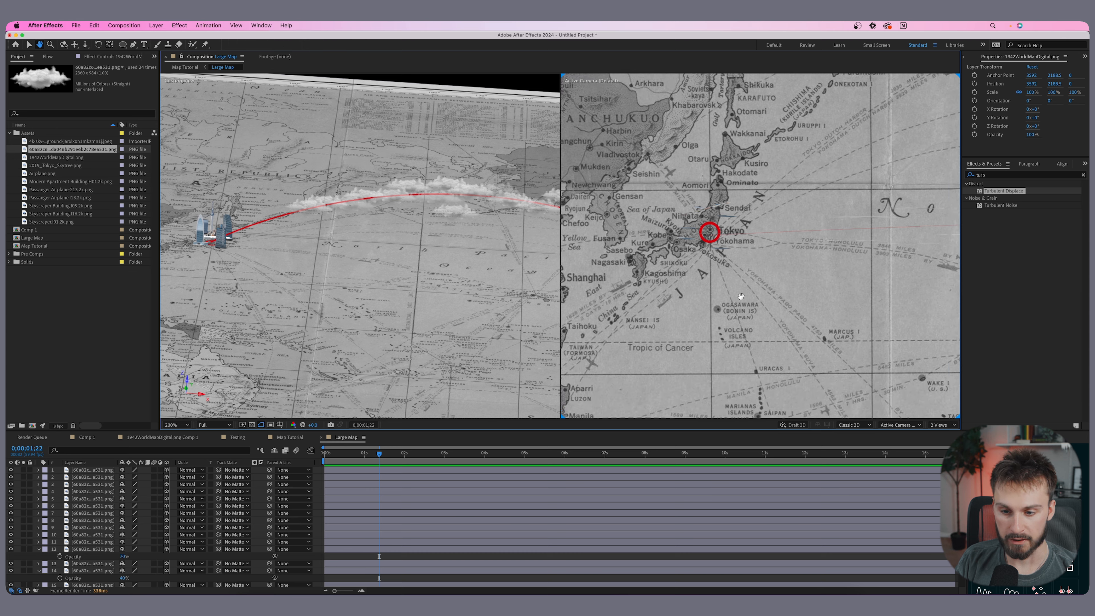
pyautogui.scroll(-5, 383, 542)
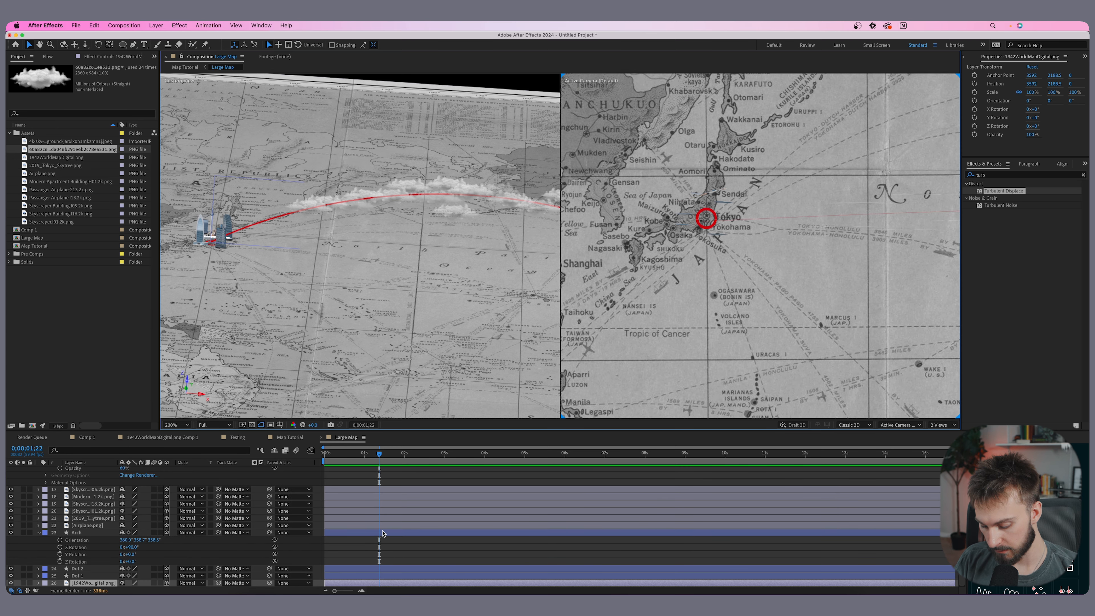
pyautogui.press('super+a')
pyautogui.press('a')
pyautogui.press('a')
pyautogui.press('a')
pyautogui.press('a')
pyautogui.scroll(-3, 263, 578)
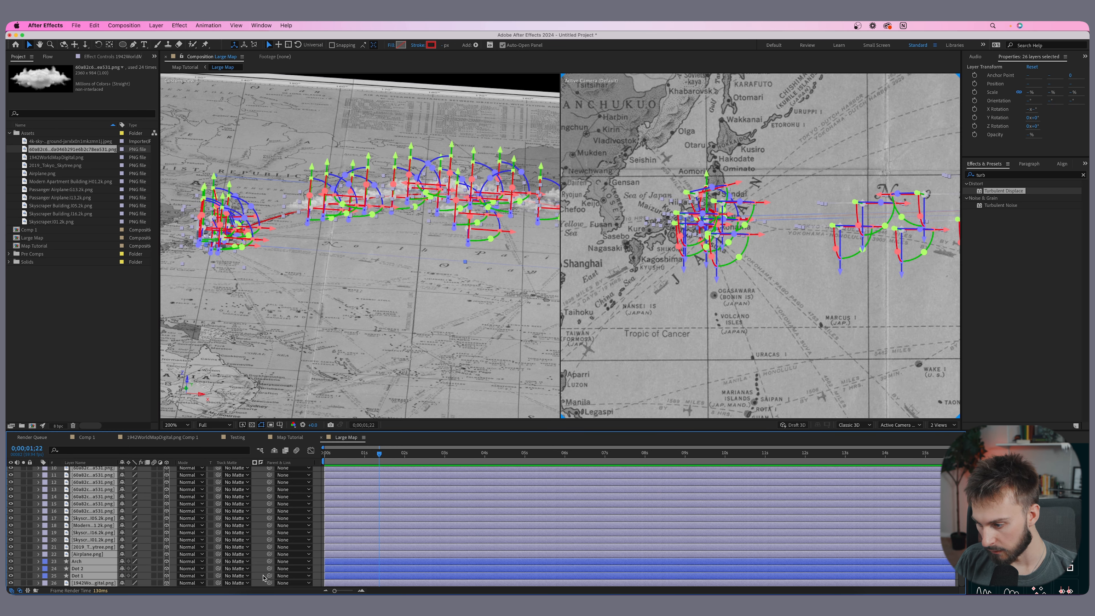
pyautogui.click(388, 397)
# - Keyframe the Tokyo dot layer's scale at the start and set it to 0% at one second
pyautogui.click(78, 576)
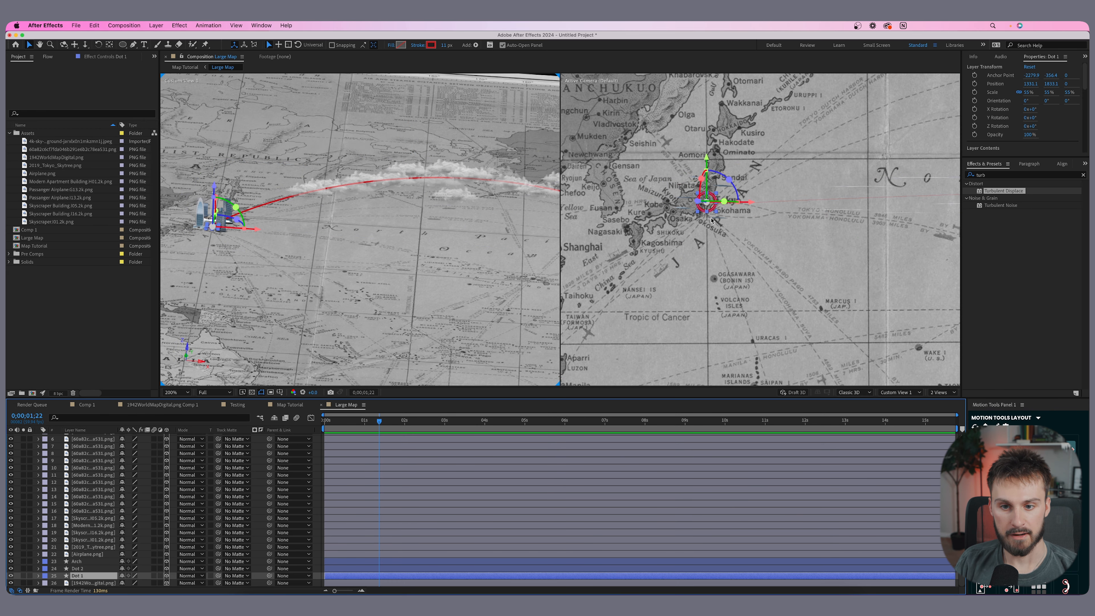
pyautogui.scroll(5, 712, 220)
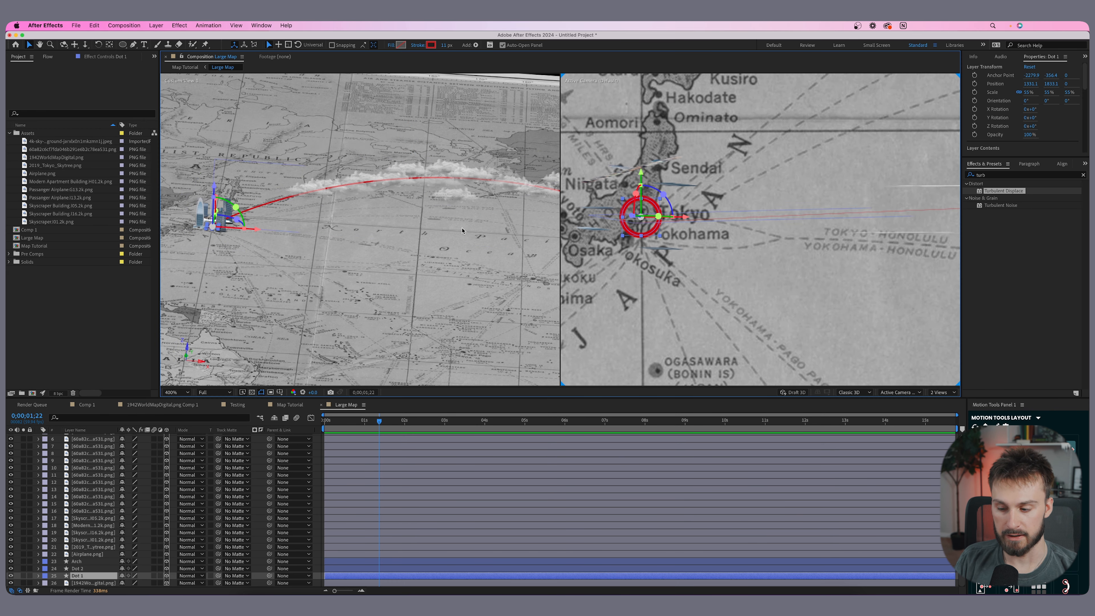
pyautogui.moveTo(351, 433); pyautogui.dragTo(330, 427)
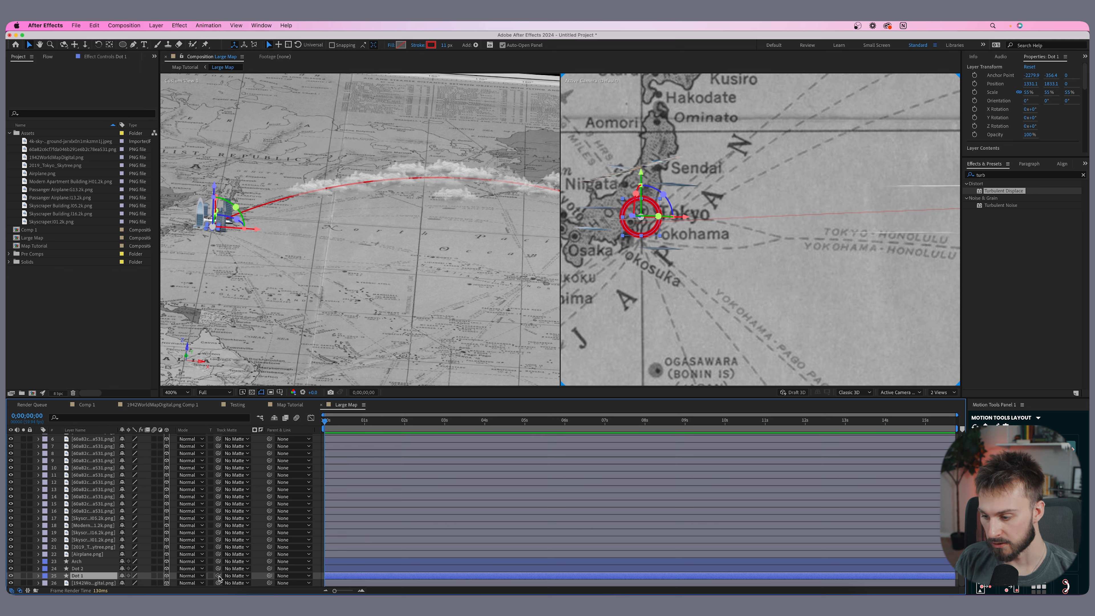
pyautogui.press('s')
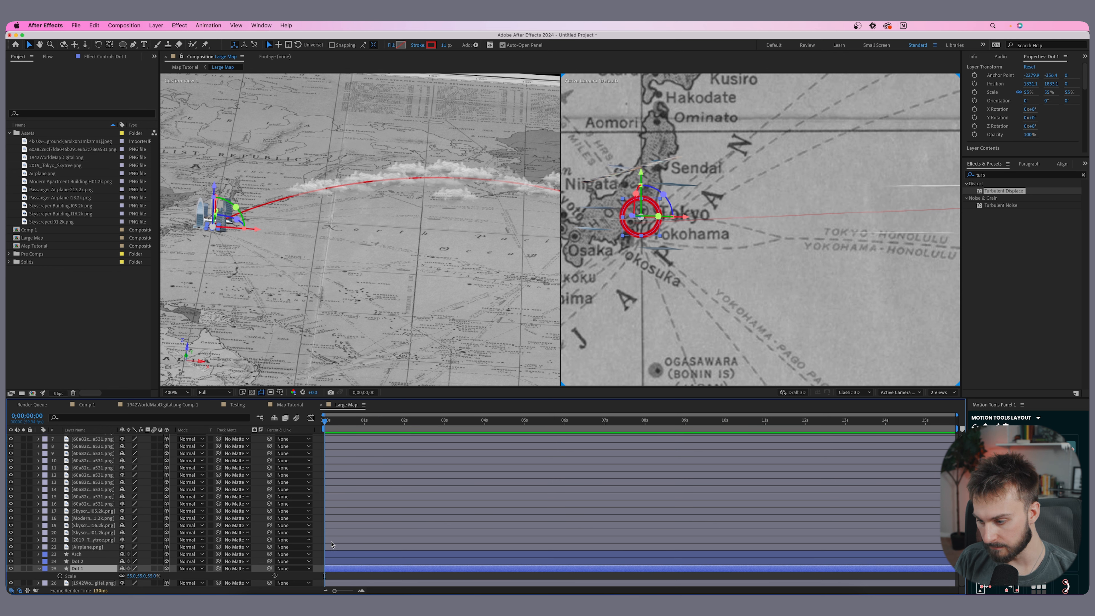
pyautogui.click(60, 577)
pyautogui.moveTo(324, 576); pyautogui.dragTo(365, 576)
pyautogui.click(131, 575)
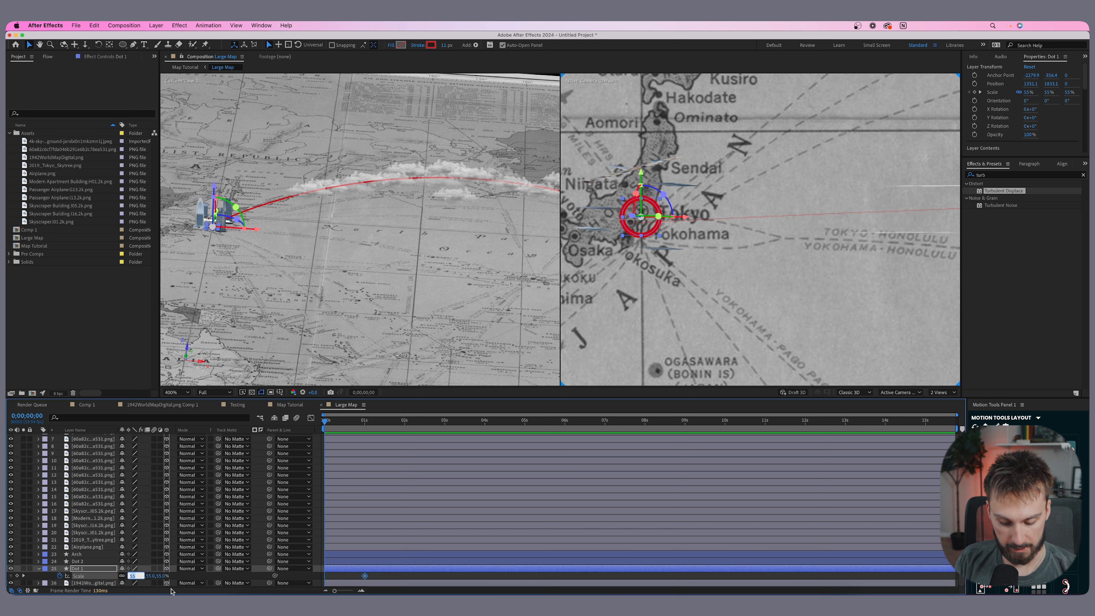
pyautogui.write('0')
pyautogui.press('Return')
# - Apply Easy Ease to both of the dot's scale keyframes
pyautogui.moveTo(379, 578); pyautogui.dragTo(322, 578)
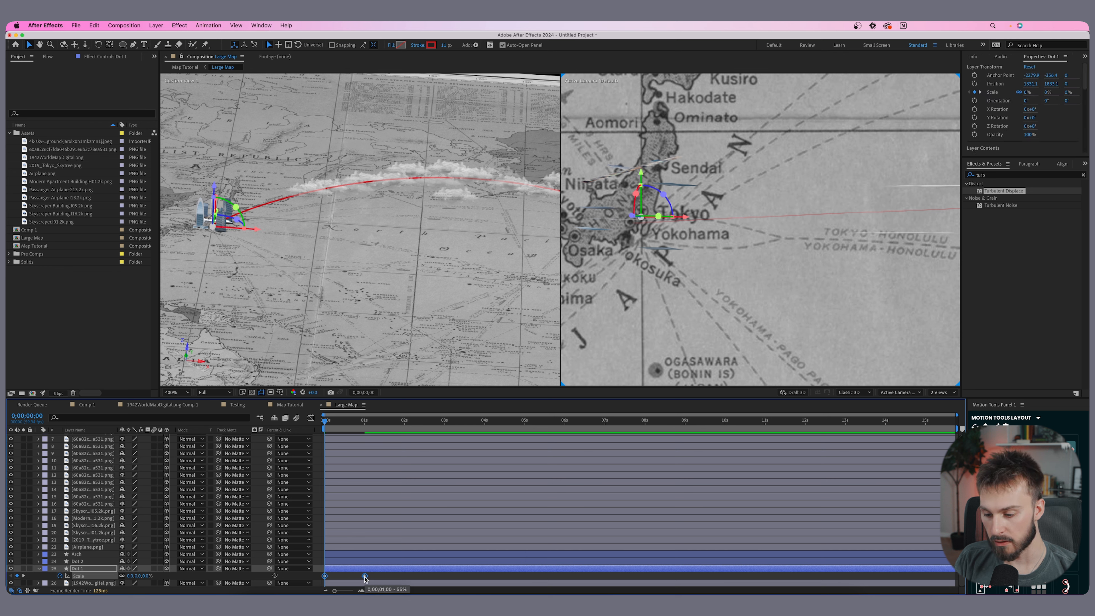
pyautogui.rightClick(364, 576)
pyautogui.moveTo(395, 586)
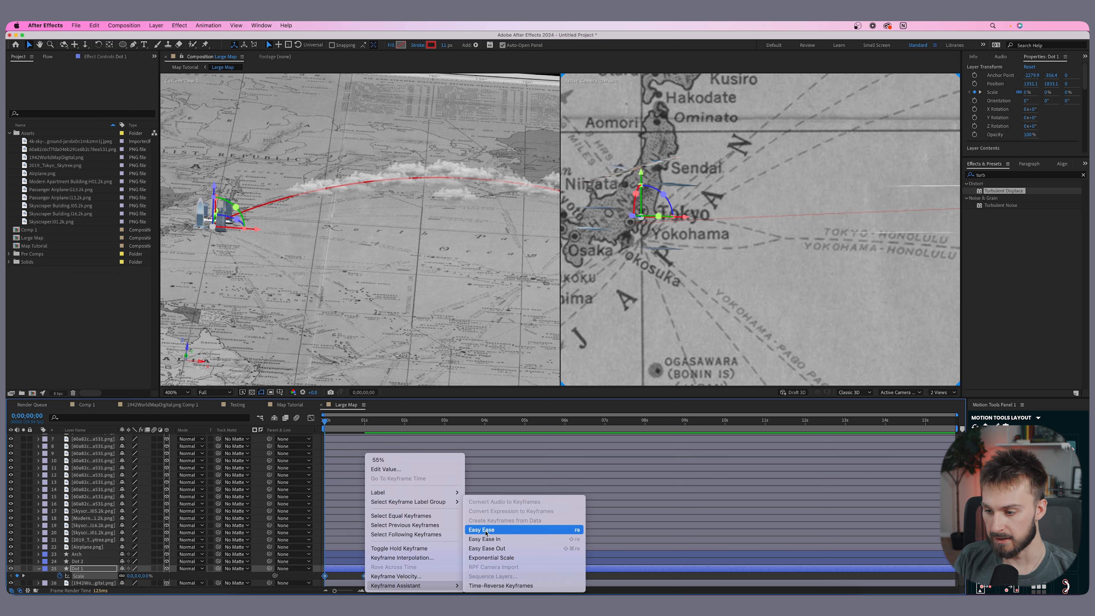
pyautogui.click(513, 529)
# - Reshape the dot's scale speed curve in the graph editor
pyautogui.click(311, 418)
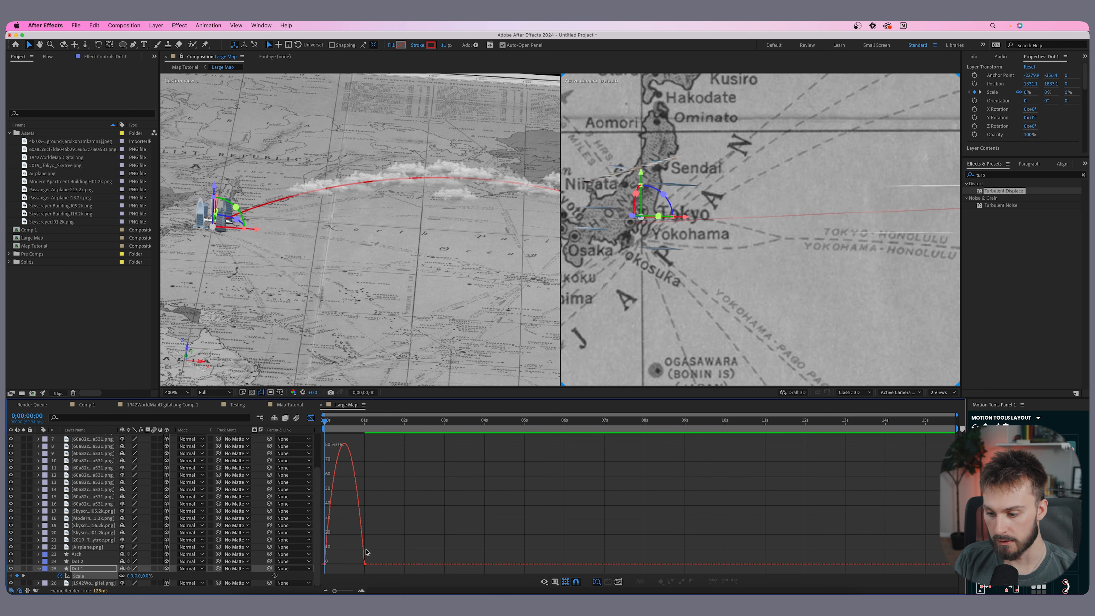
pyautogui.click(362, 565)
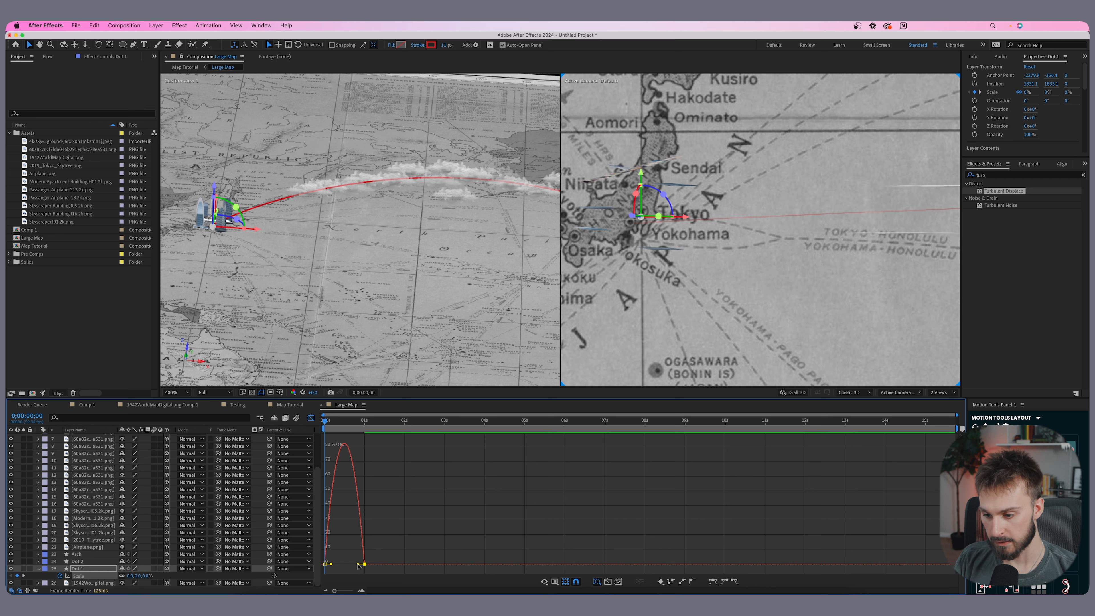
pyautogui.moveTo(359, 566); pyautogui.dragTo(339, 567)
pyautogui.click(311, 419)
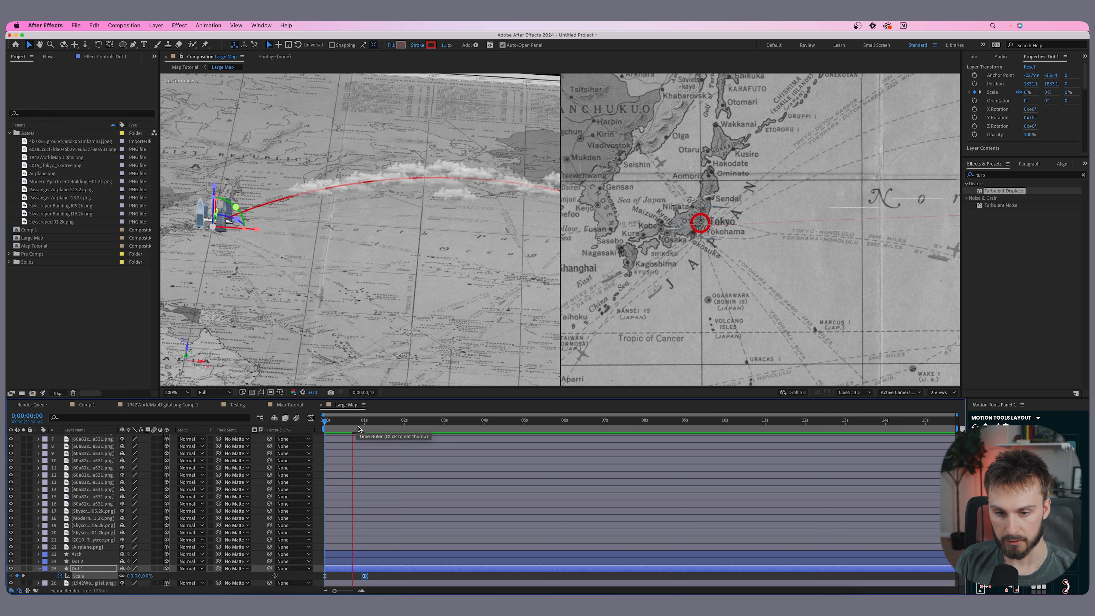
# - Play back the Tokyo dot's scale animation from the start of the composition
pyautogui.click(359, 427)
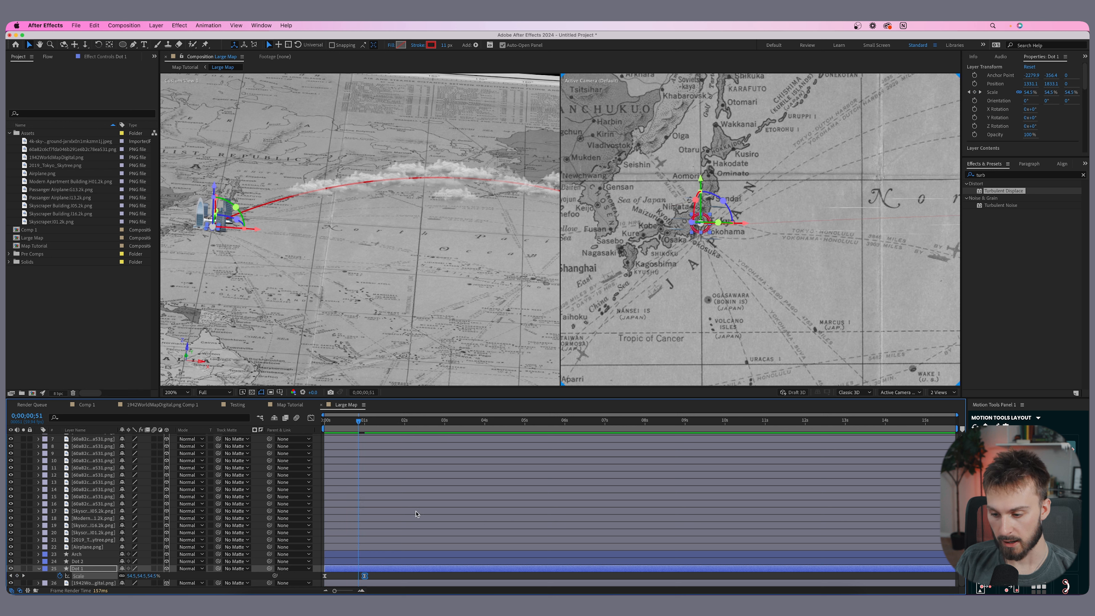
pyautogui.press('Home')
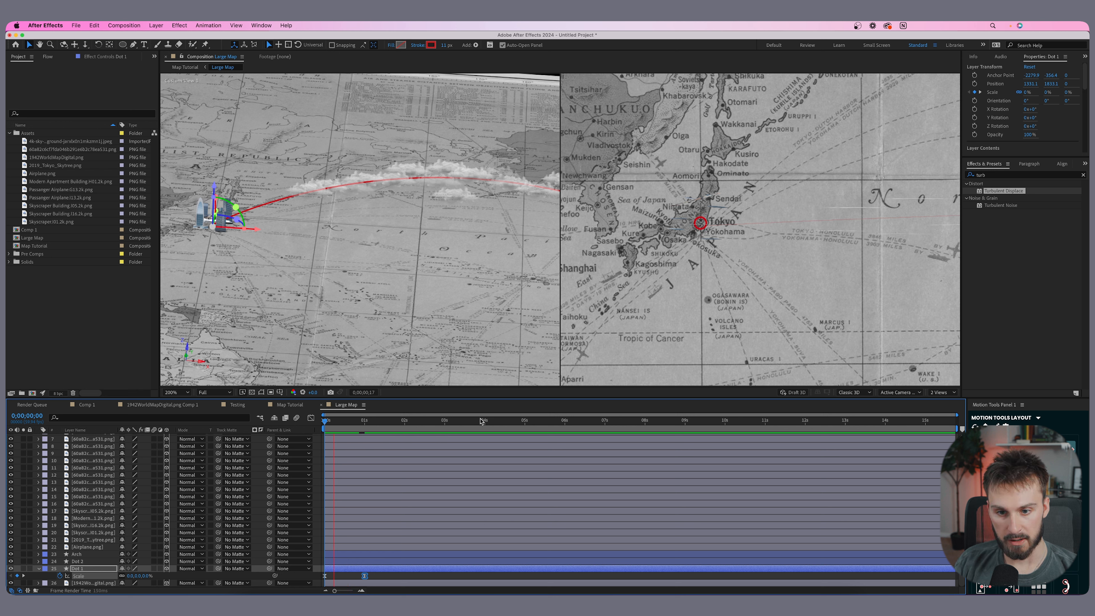
pyautogui.press('space')
# - Select the airplane and skyline layers and shift them to start at about 1 second 29 frames
pyautogui.click(349, 562)
pyautogui.click(349, 547)
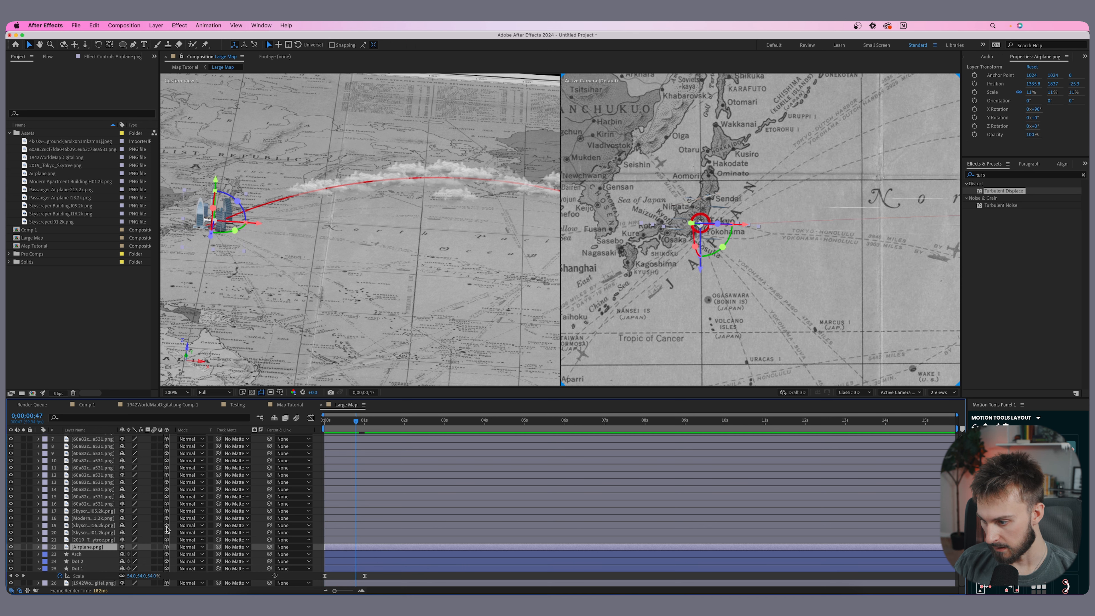
pyautogui.keyDown('shift'); pyautogui.click(92, 513); pyautogui.keyUp('shift')
pyautogui.moveTo(347, 549); pyautogui.dragTo(409, 549)
pyautogui.click(384, 421)
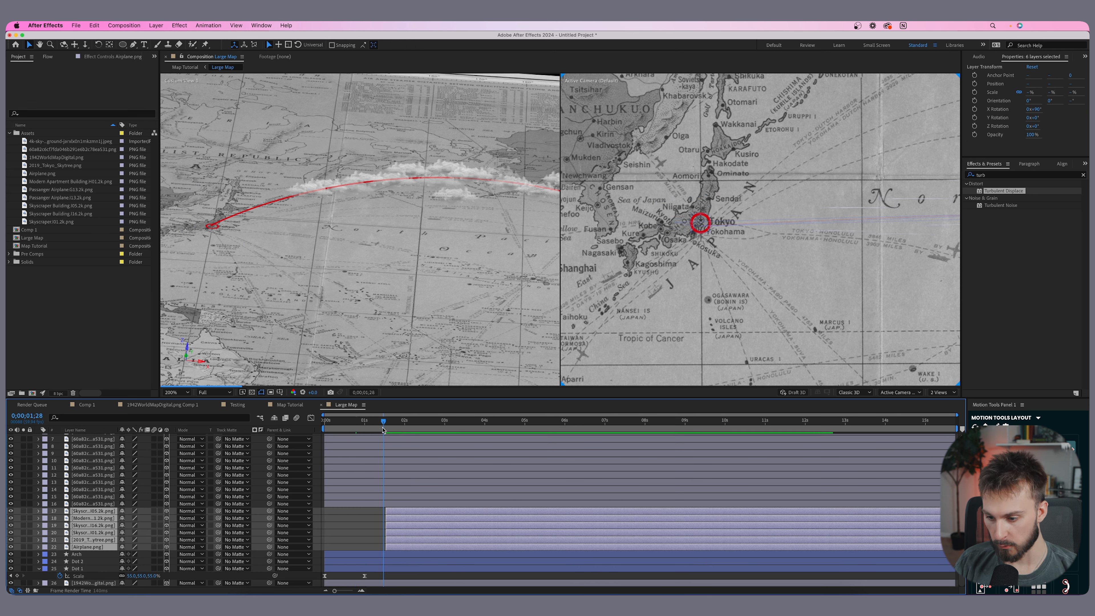
# - Select all the cloud layers and shift their start to about 4 seconds
pyautogui.click(370, 504)
pyautogui.scroll(3, 370, 502)
pyautogui.keyDown('shift'); pyautogui.click(375, 437); pyautogui.keyUp('shift')
pyautogui.moveTo(370, 504); pyautogui.dragTo(533, 505)
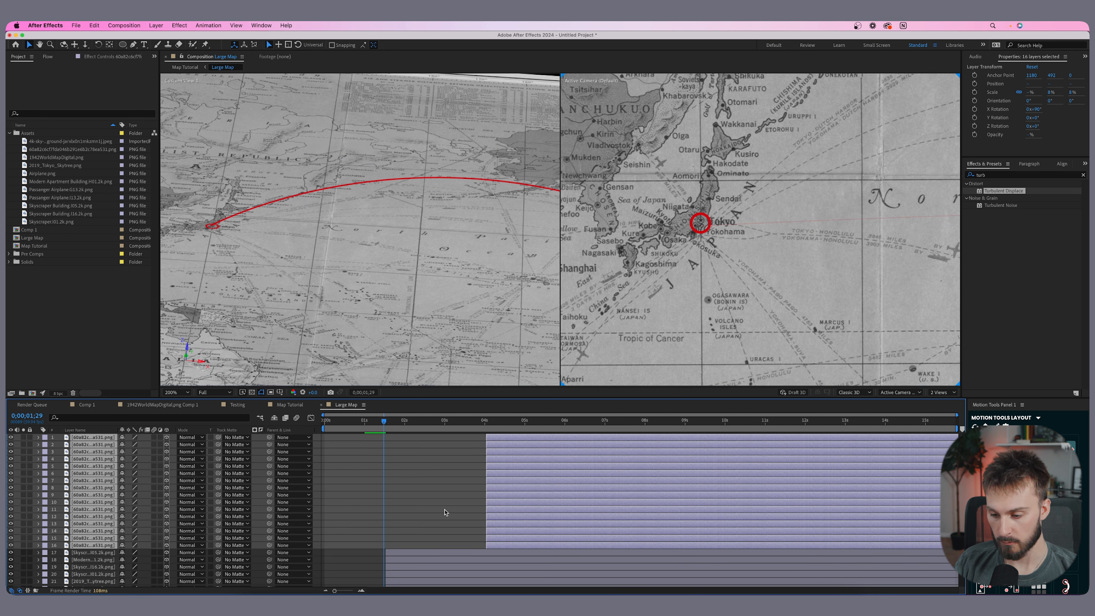
# - Move the Arch route layer to start at about 2.7 seconds
pyautogui.scroll(-3, 445, 513)
pyautogui.moveTo(381, 423); pyautogui.dragTo(313, 427)
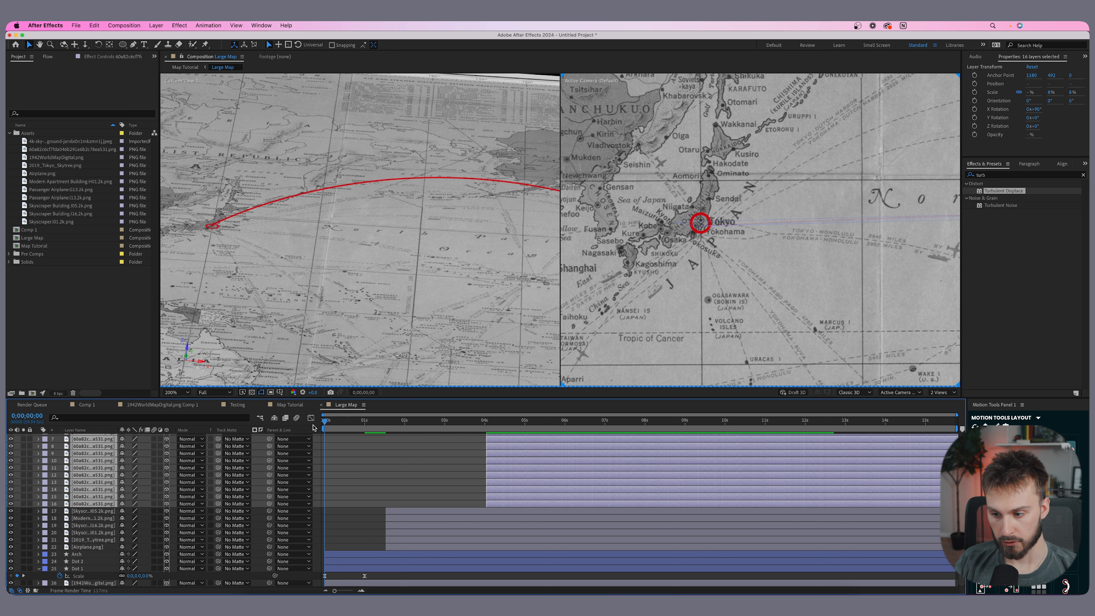
pyautogui.click(371, 577)
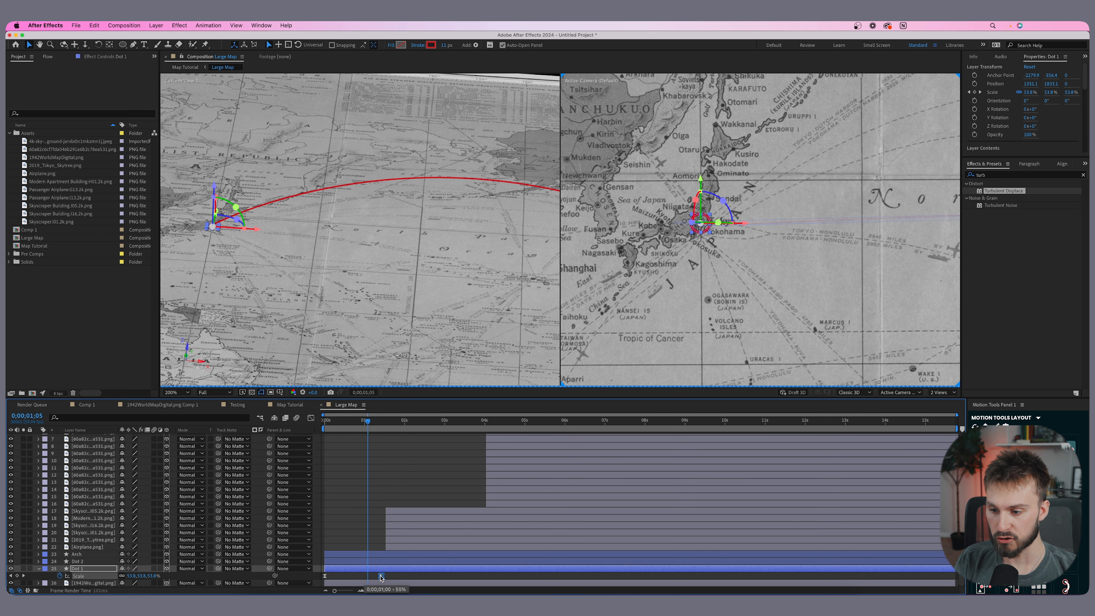
pyautogui.click(377, 423)
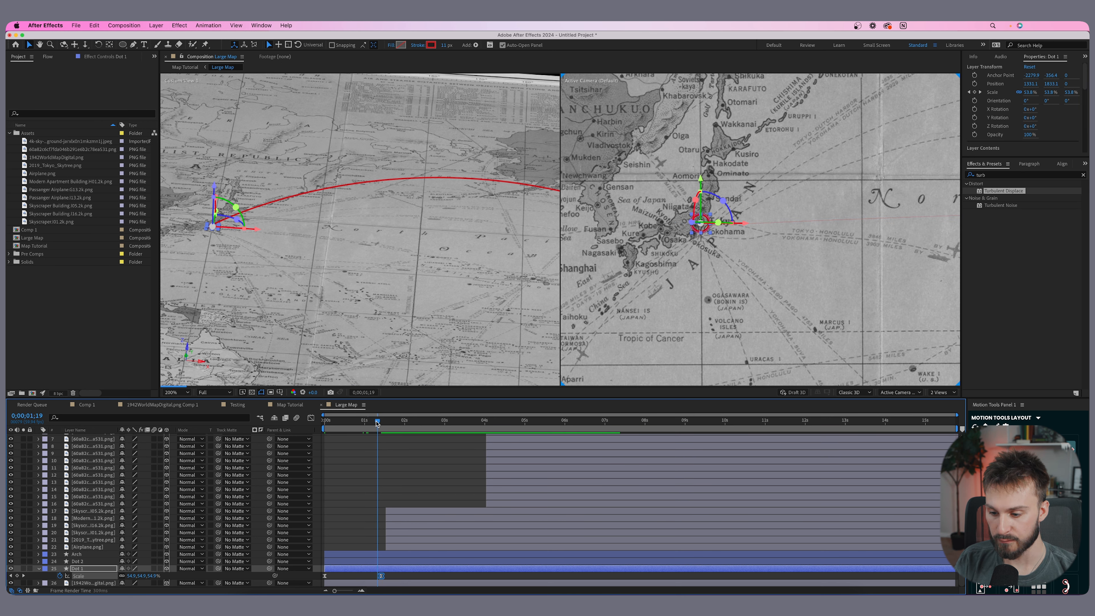
pyautogui.moveTo(376, 424); pyautogui.dragTo(383, 424)
pyautogui.click(355, 555)
pyautogui.moveTo(333, 555); pyautogui.dragTo(439, 553)
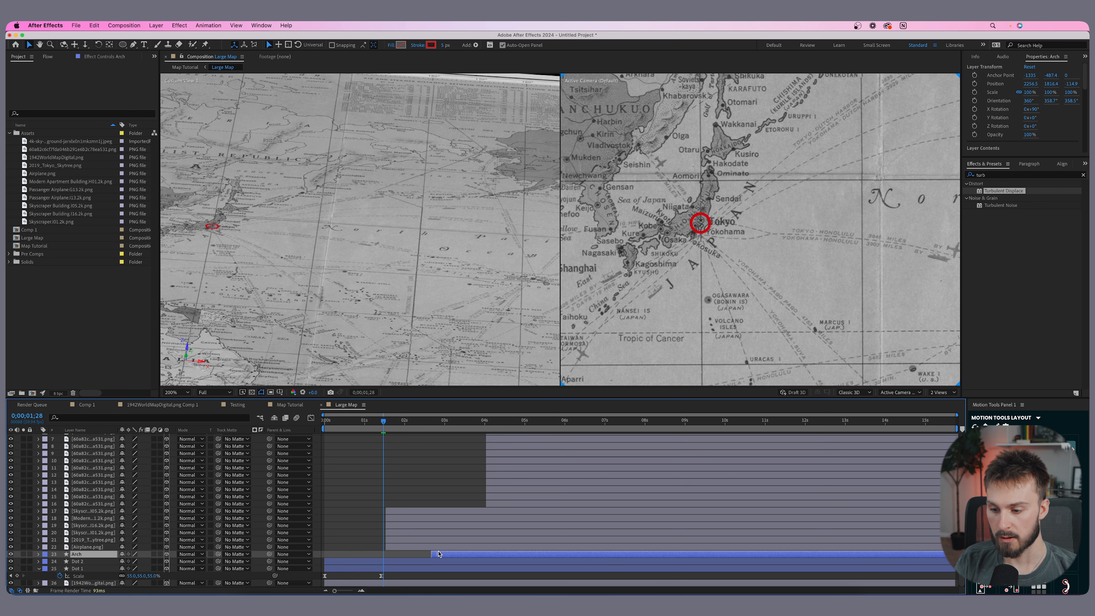
# - Zoom in on Tokyo and move the Airplane layer to start together with the arch
pyautogui.click(417, 548)
pyautogui.press('.')
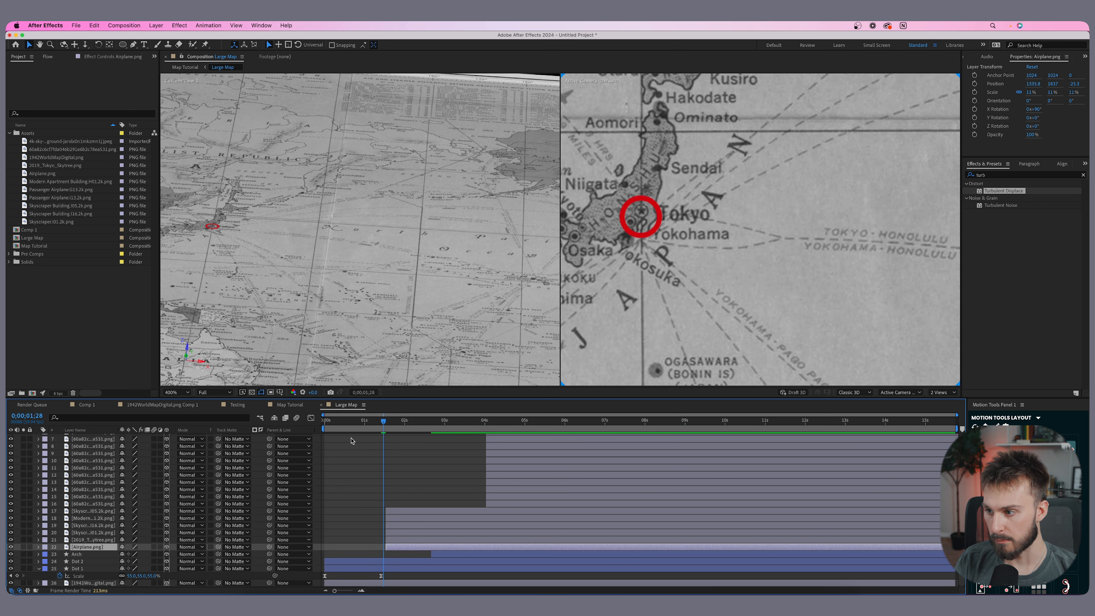
pyautogui.click(388, 421)
pyautogui.scroll(1, 230, 245)
pyautogui.moveTo(230, 245); pyautogui.dragTo(452, 263)
pyautogui.moveTo(267, 205); pyautogui.dragTo(372, 256)
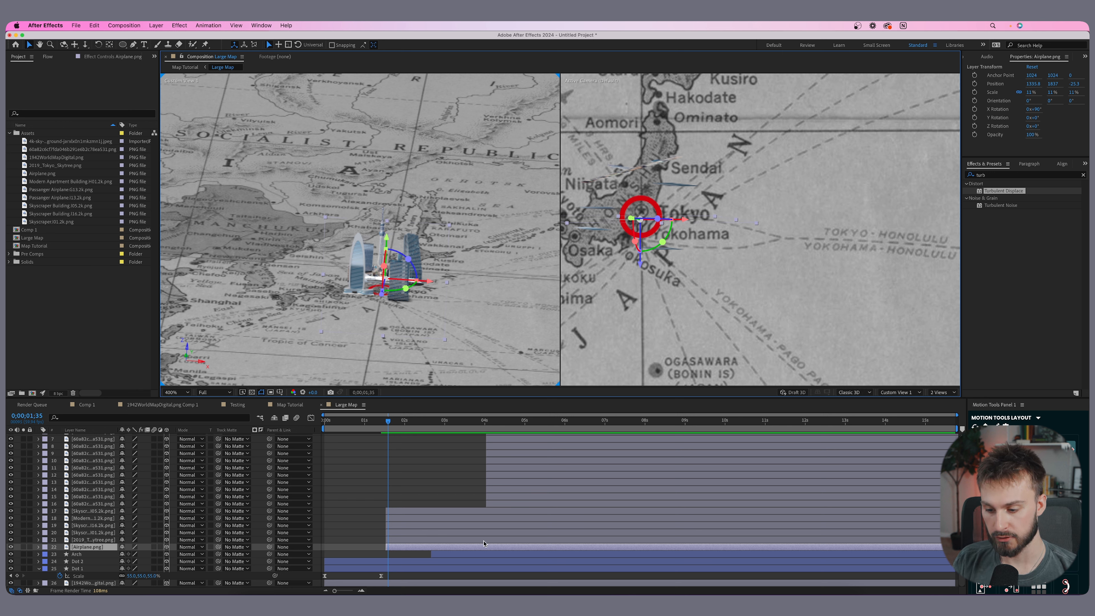
pyautogui.click(394, 547)
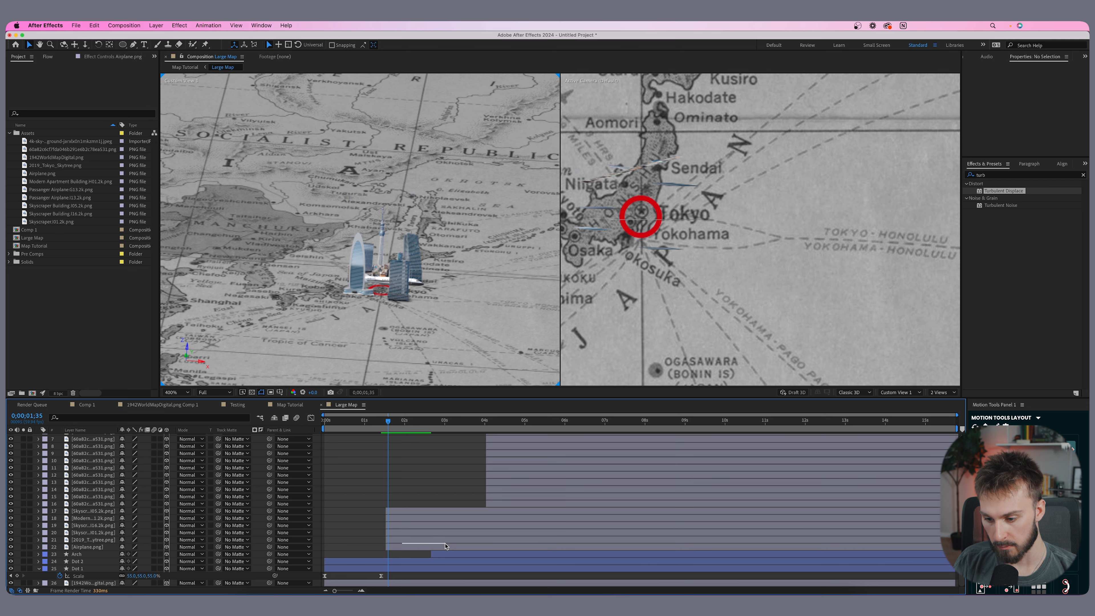
pyautogui.moveTo(403, 546); pyautogui.dragTo(452, 549)
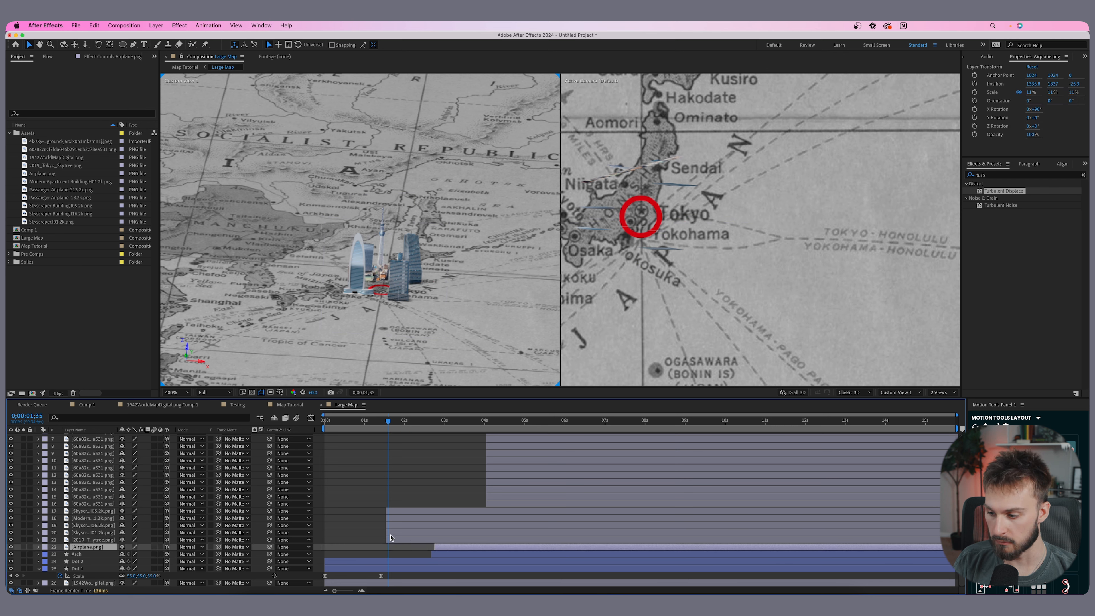
# - Keyframe the Tokyo skyline's position so it rises from below the map into place starting at 1 second 32 frames
pyautogui.click(398, 540)
pyautogui.moveTo(582, 181); pyautogui.dragTo(641, 202)
pyautogui.click(386, 424)
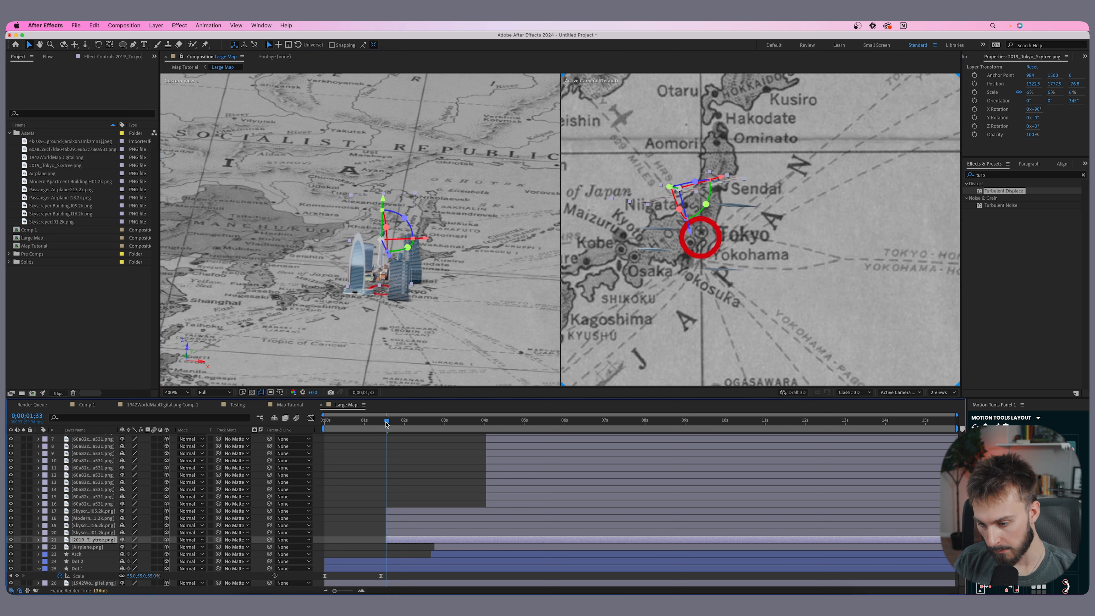
pyautogui.moveTo(386, 423); pyautogui.dragTo(386, 424)
pyautogui.moveTo(335, 590); pyautogui.dragTo(345, 591)
pyautogui.press('p')
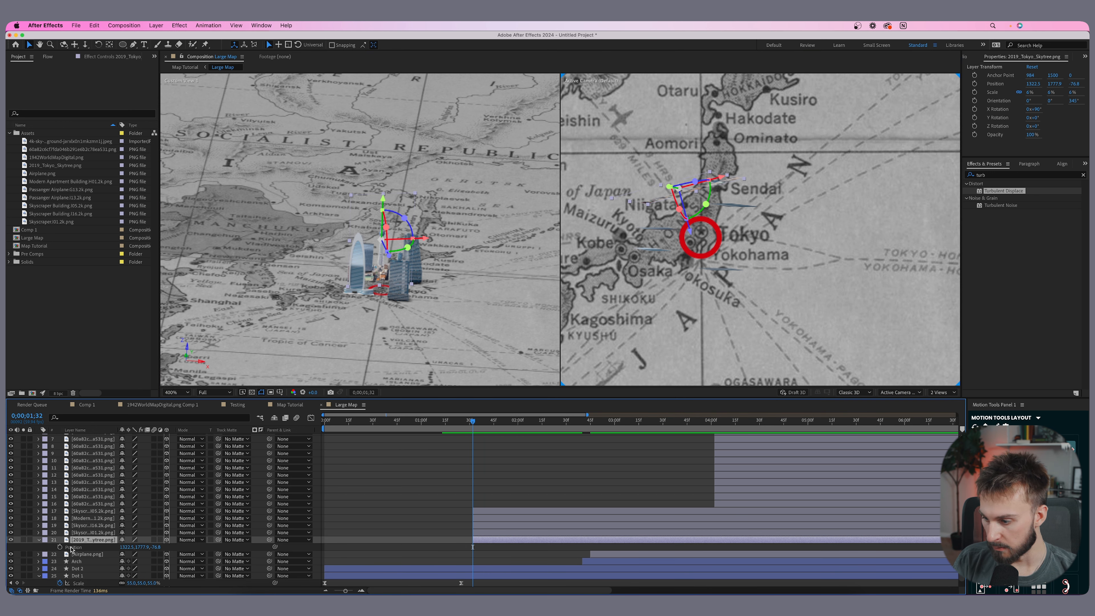
pyautogui.click(60, 547)
pyautogui.moveTo(473, 547); pyautogui.dragTo(526, 547)
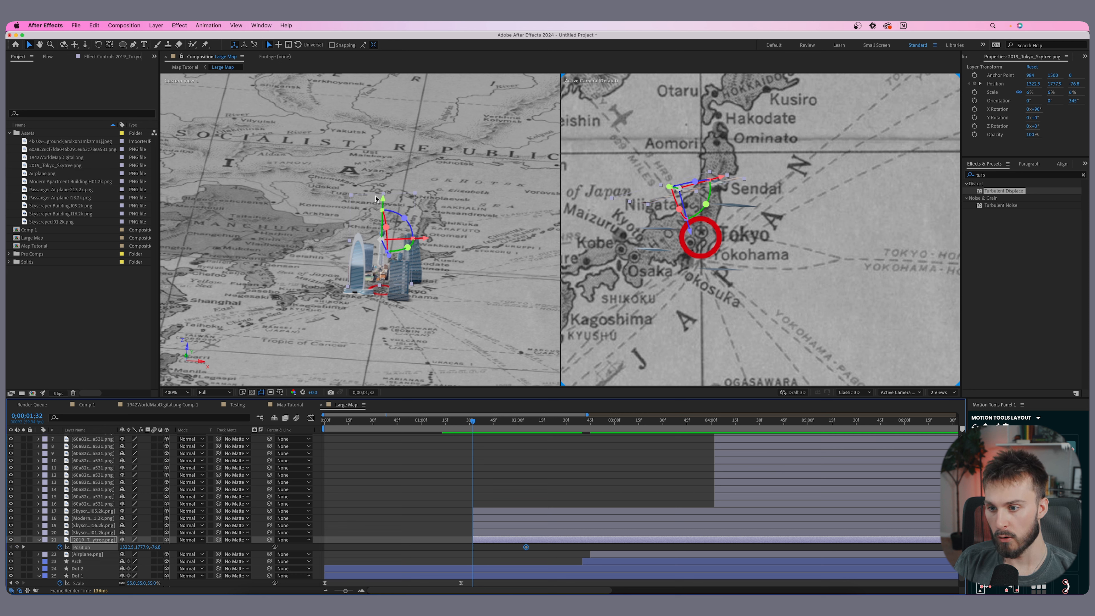
pyautogui.moveTo(383, 198); pyautogui.dragTo(385, 261)
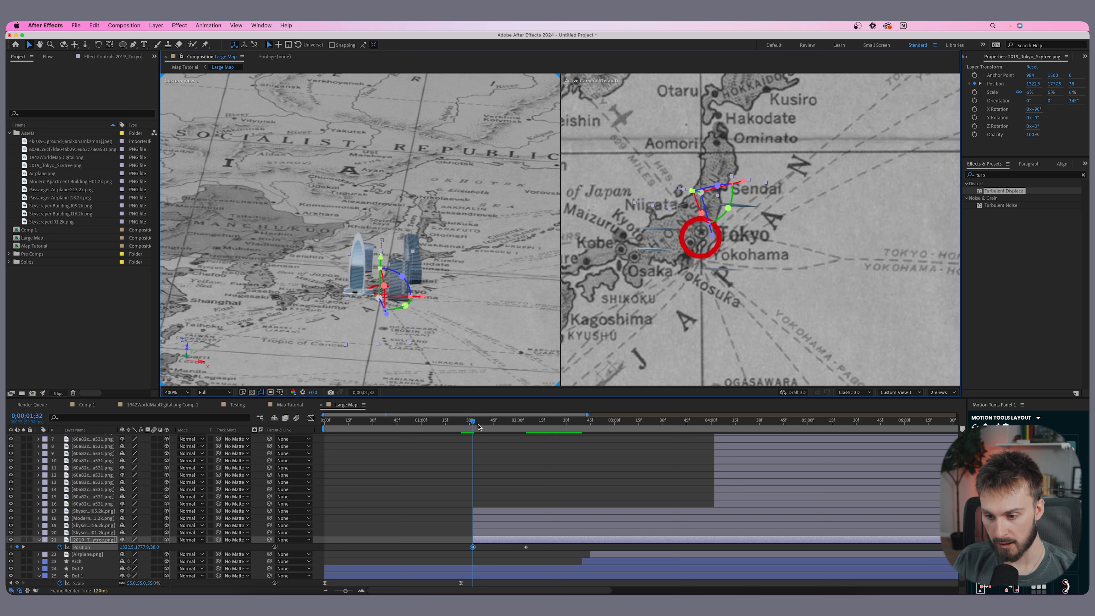
# - Apply Easy Ease to both of the skyline's position keyframes
pyautogui.moveTo(477, 427); pyautogui.dragTo(521, 427)
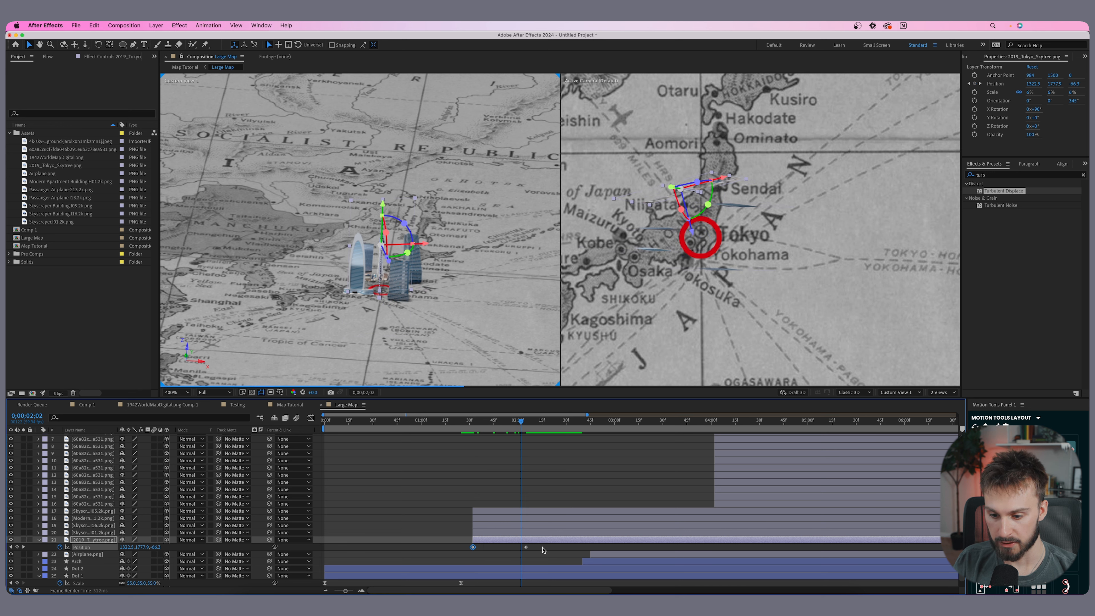
pyautogui.moveTo(540, 555); pyautogui.dragTo(457, 545)
pyautogui.rightClick(524, 548)
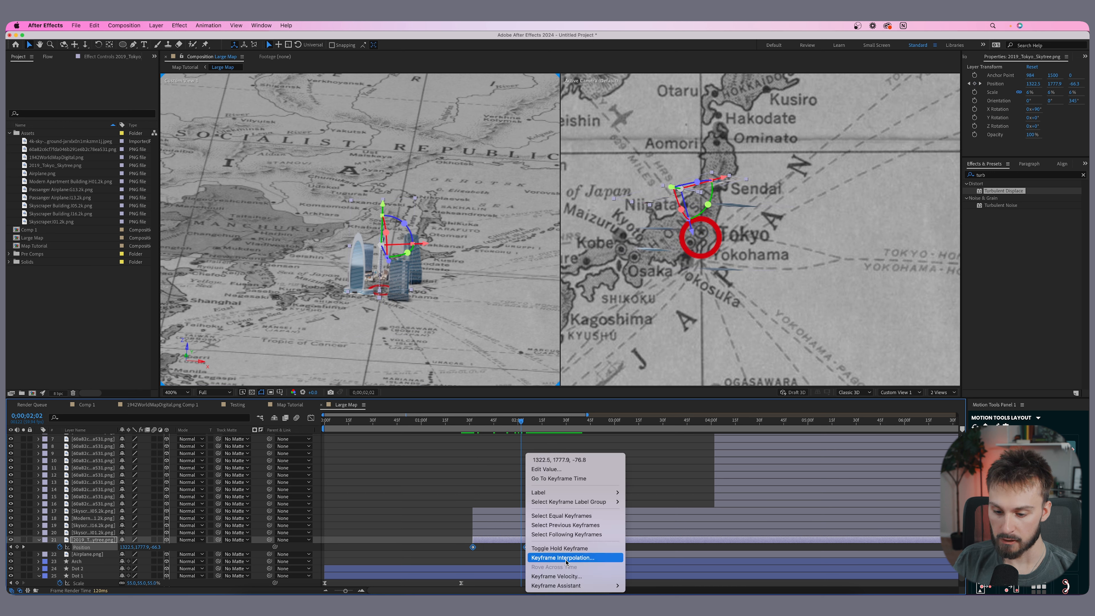
pyautogui.moveTo(572, 585)
pyautogui.click(653, 530)
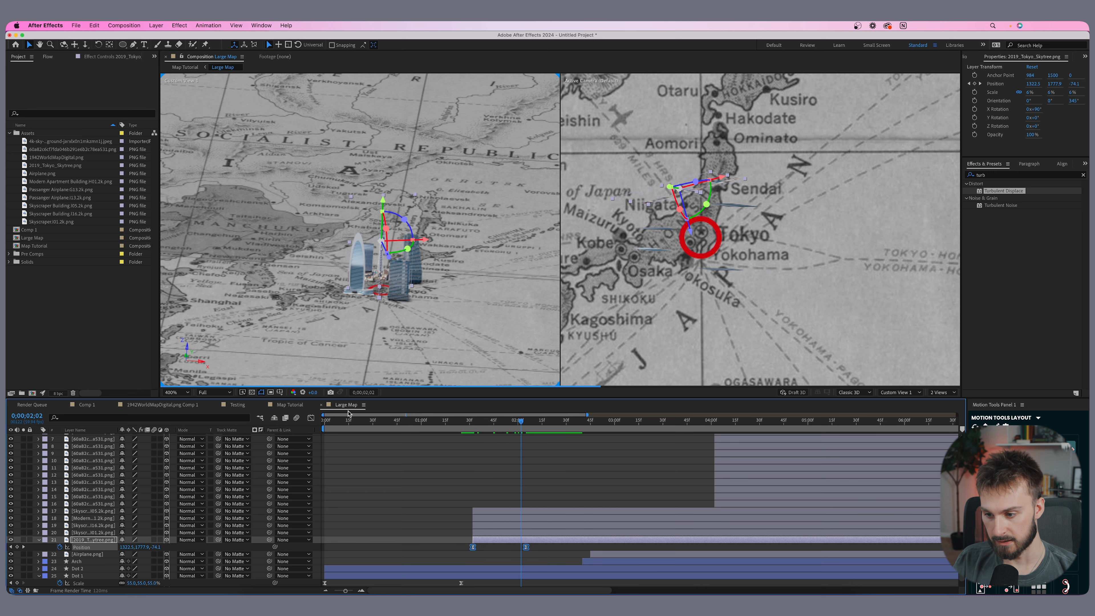
# - Reshape the skyline's position speed curve in the graph editor for a fast start and soft landing
pyautogui.click(310, 418)
pyautogui.click(525, 564)
pyautogui.moveTo(508, 564); pyautogui.dragTo(486, 564)
pyautogui.click(311, 417)
# - Scrub and preview the skyline rising out of the map
pyautogui.moveTo(516, 425); pyautogui.dragTo(476, 425)
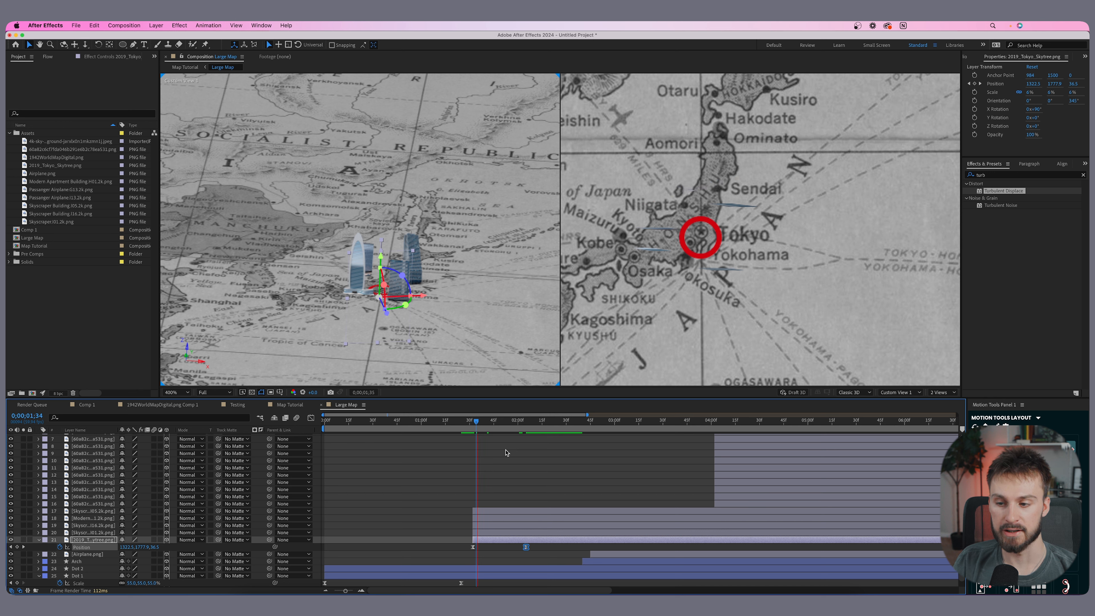
pyautogui.moveTo(463, 425); pyautogui.dragTo(493, 425)
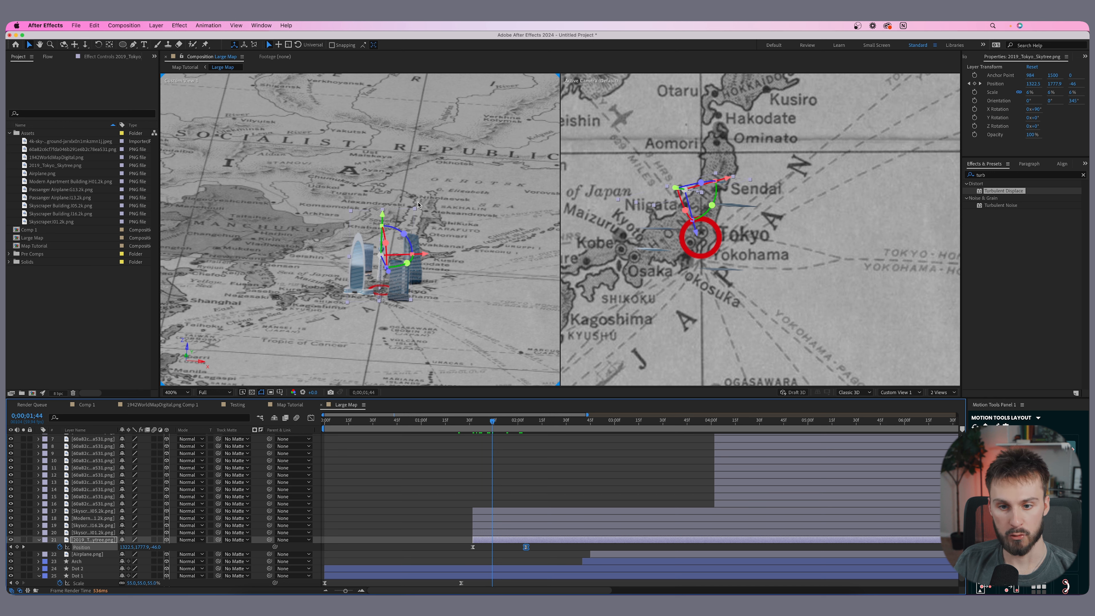
pyautogui.moveTo(492, 423); pyautogui.dragTo(467, 424)
pyautogui.press('space')
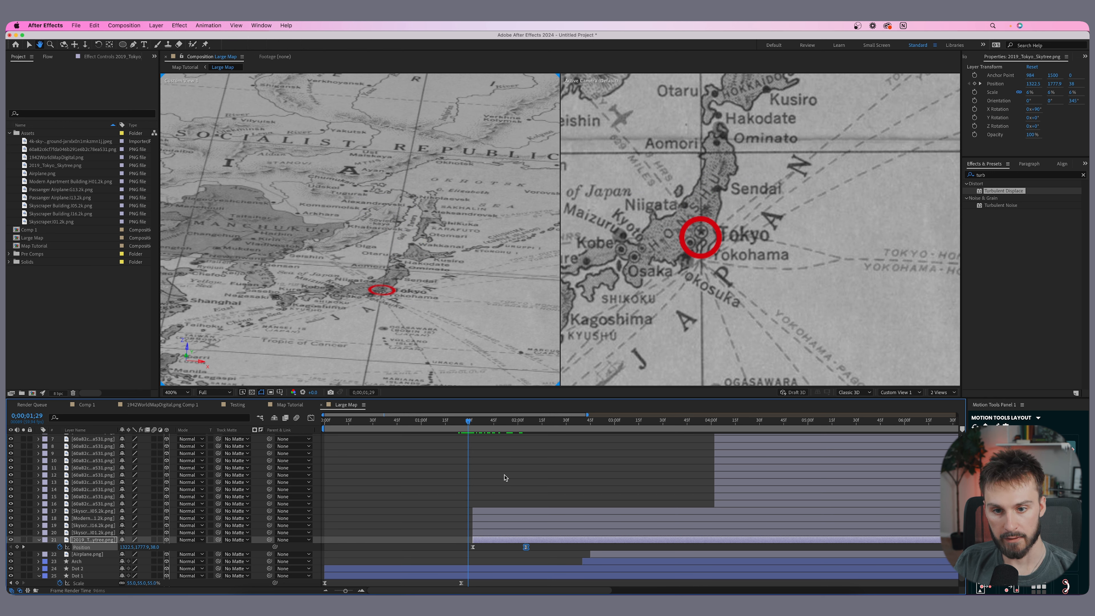
# - Move the skyline's final position keyframe later to slow the rise, and preview it
pyautogui.moveTo(526, 547); pyautogui.dragTo(544, 548)
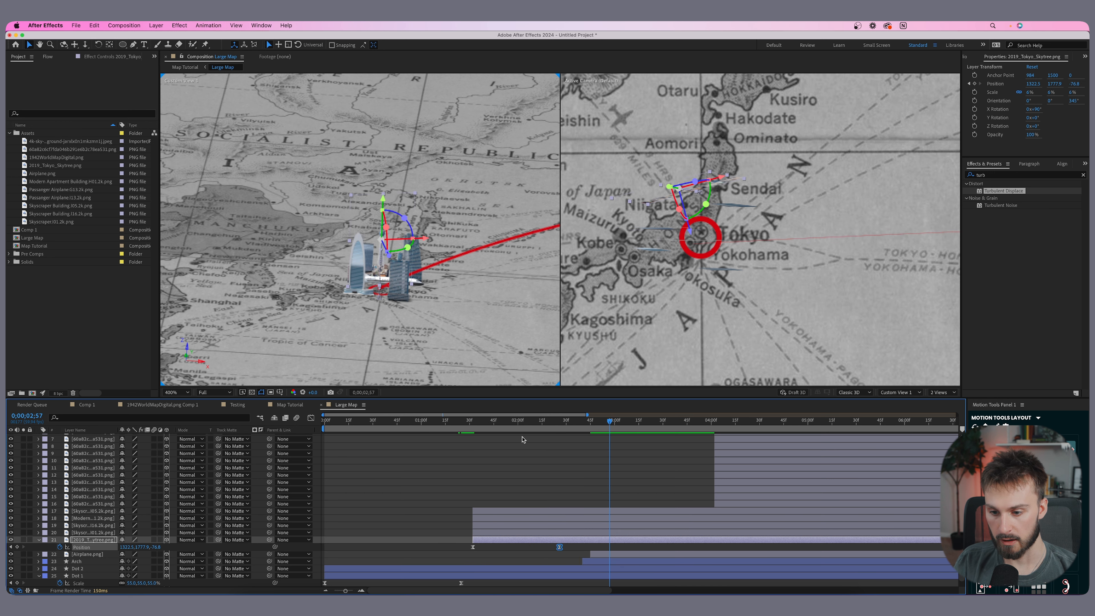
pyautogui.press('space')
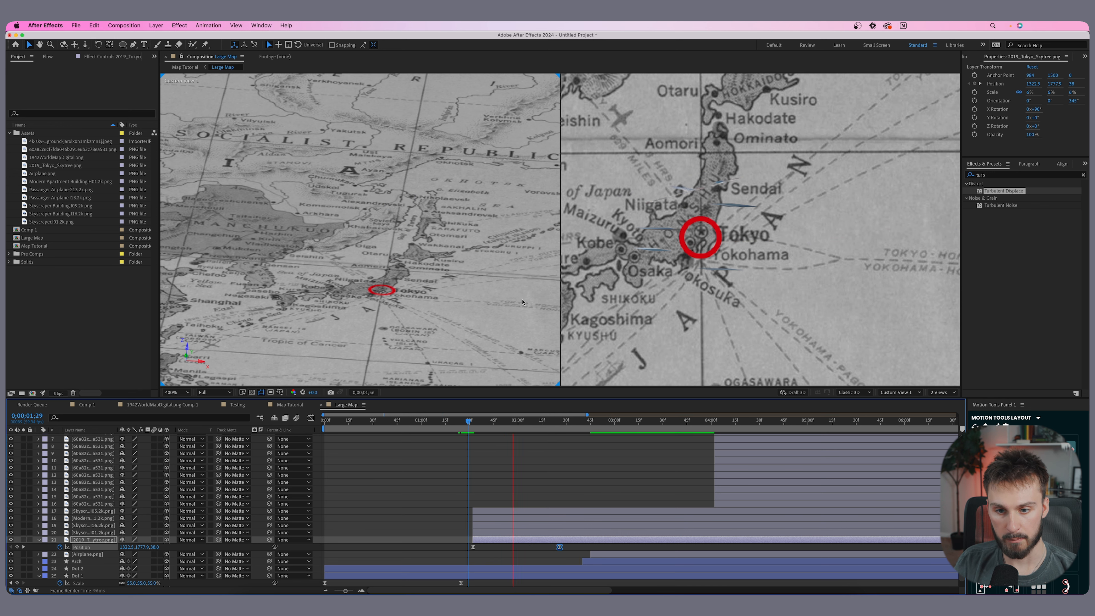
pyautogui.press('space')
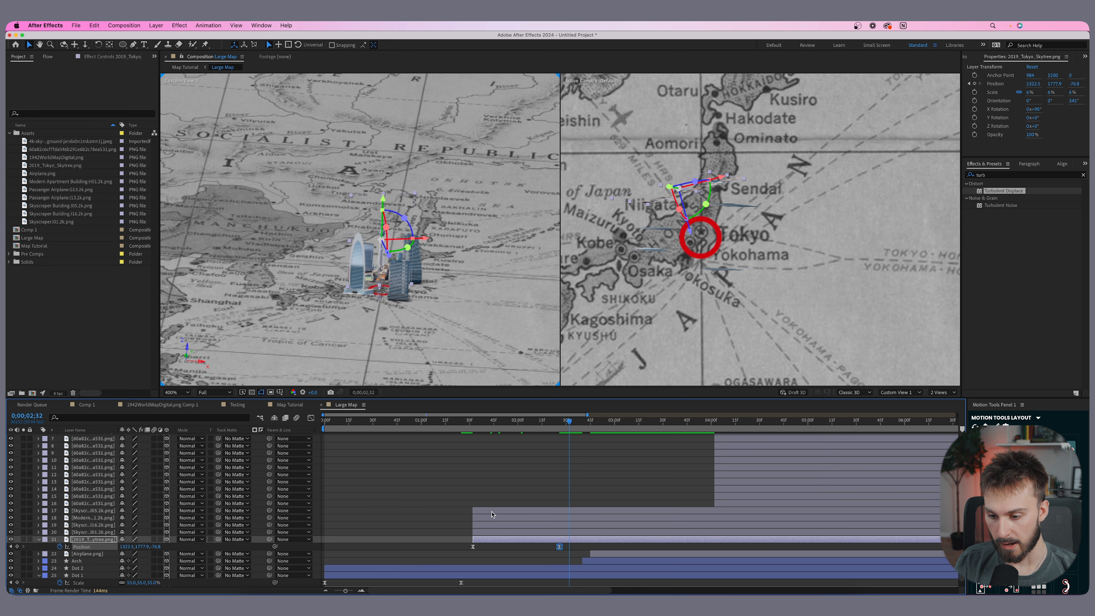
# - Keyframe the Skyscraper 01 layer's position so it rises from below the map starting at 1 second 32 frames
pyautogui.click(489, 534)
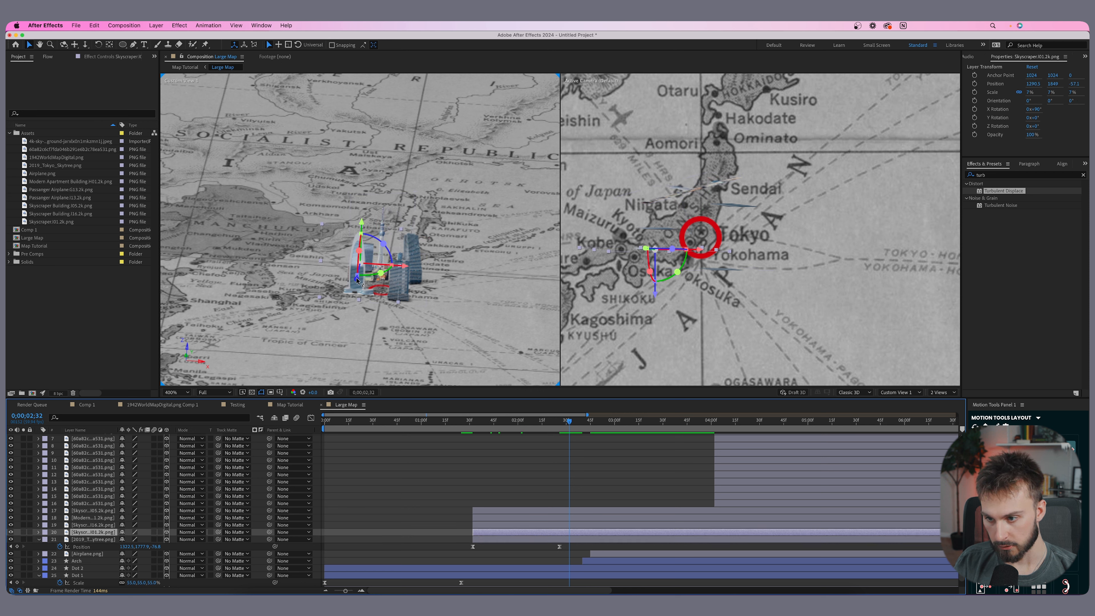
pyautogui.click(487, 425)
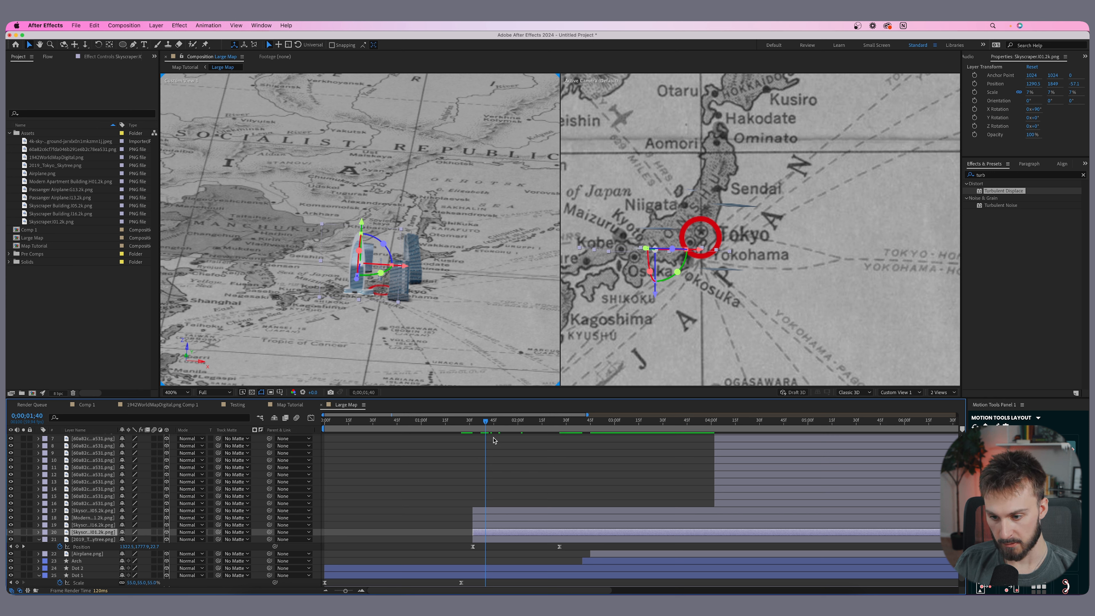
pyautogui.moveTo(486, 423); pyautogui.dragTo(472, 423)
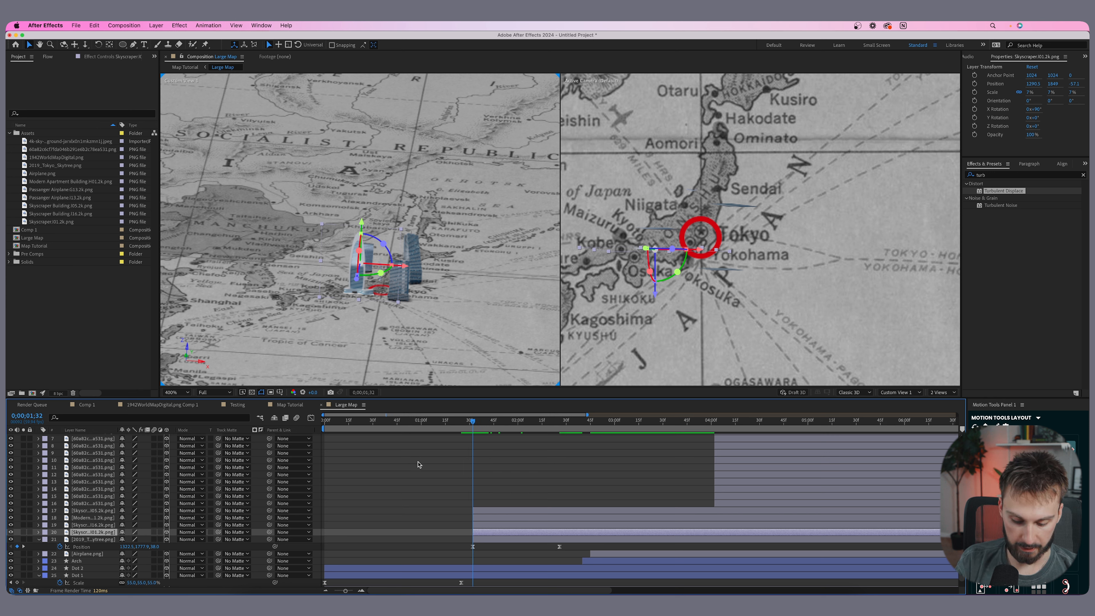
pyautogui.press('p')
pyautogui.click(60, 539)
pyautogui.moveTo(473, 540); pyautogui.dragTo(579, 544)
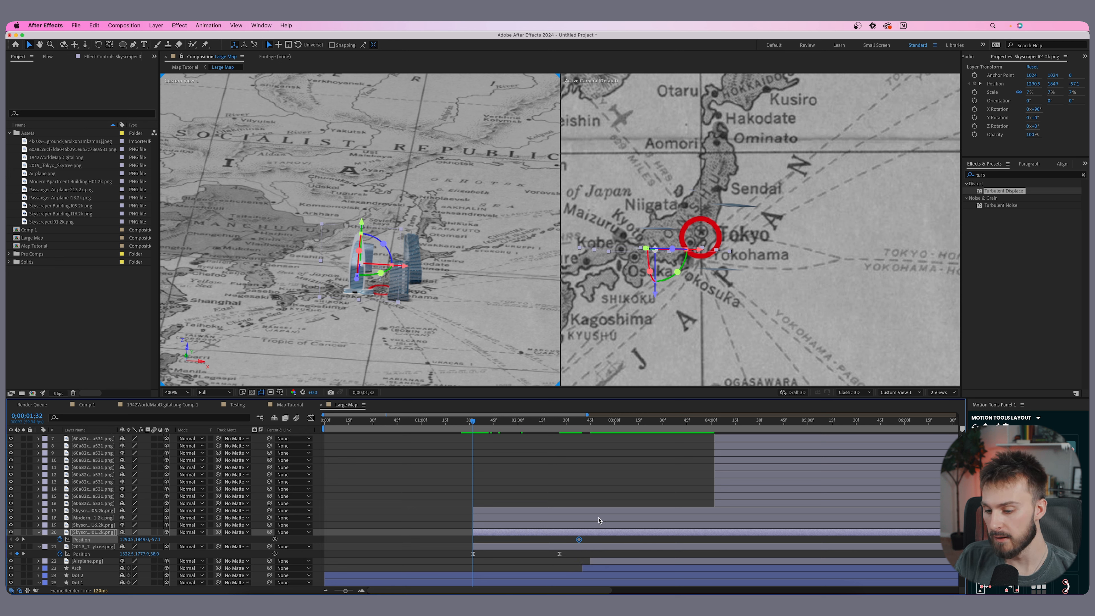
pyautogui.moveTo(362, 223); pyautogui.dragTo(364, 291)
# - Apply Easy Ease to the Skyscraper 01 position keyframes
pyautogui.click(473, 540)
pyautogui.rightClick(473, 540)
pyautogui.moveTo(524, 586)
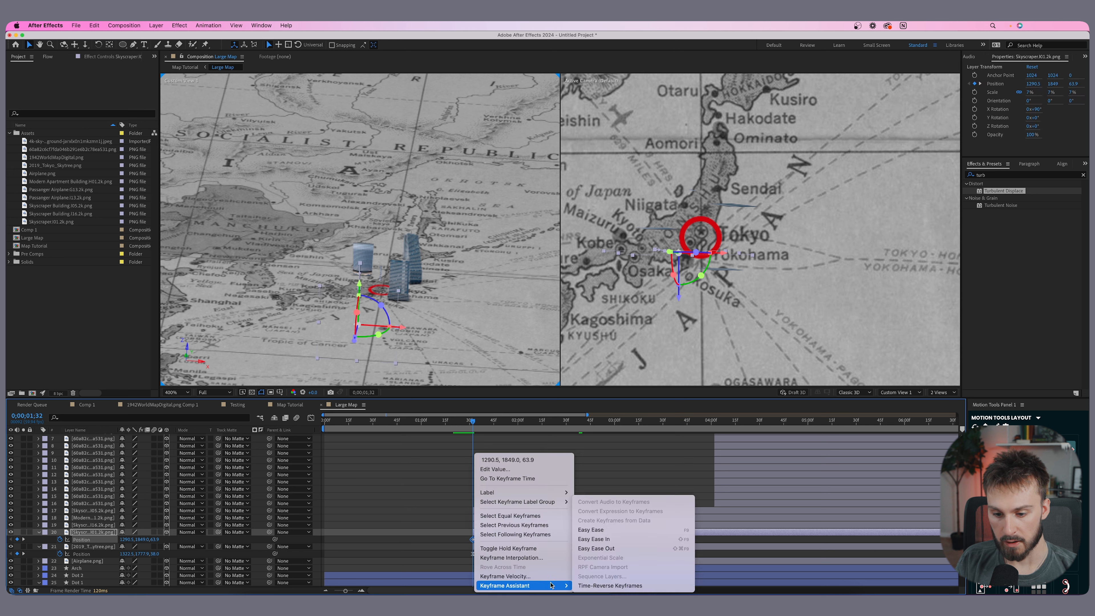
pyautogui.click(597, 529)
# - Reshape the Skyscraper 01 position speed curve in the graph editor to match the skyline
pyautogui.click(311, 418)
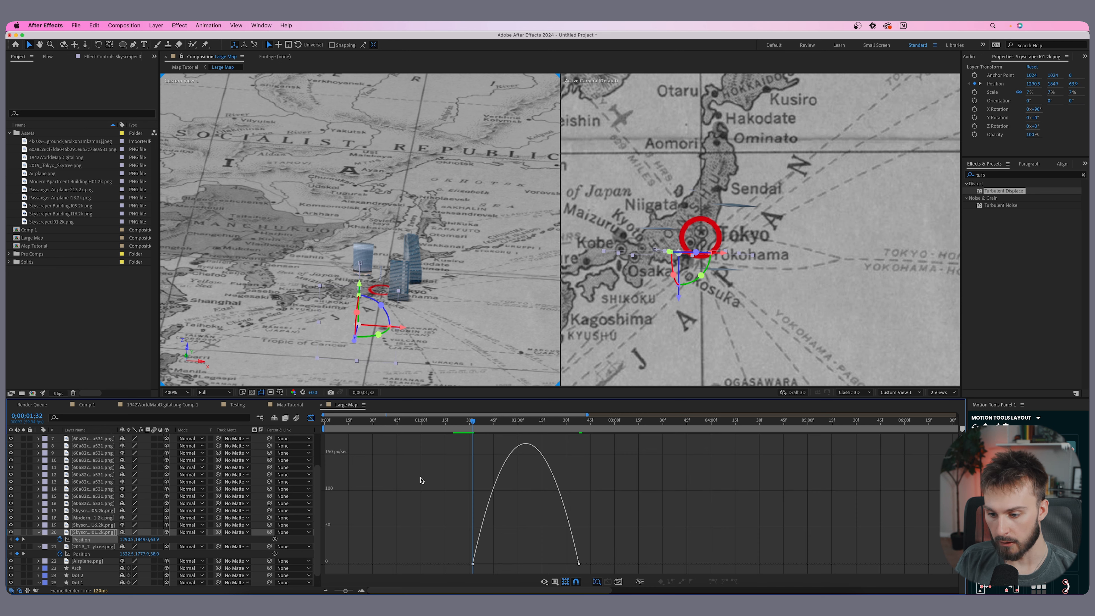
pyautogui.click(579, 564)
pyautogui.moveTo(561, 564); pyautogui.dragTo(491, 565)
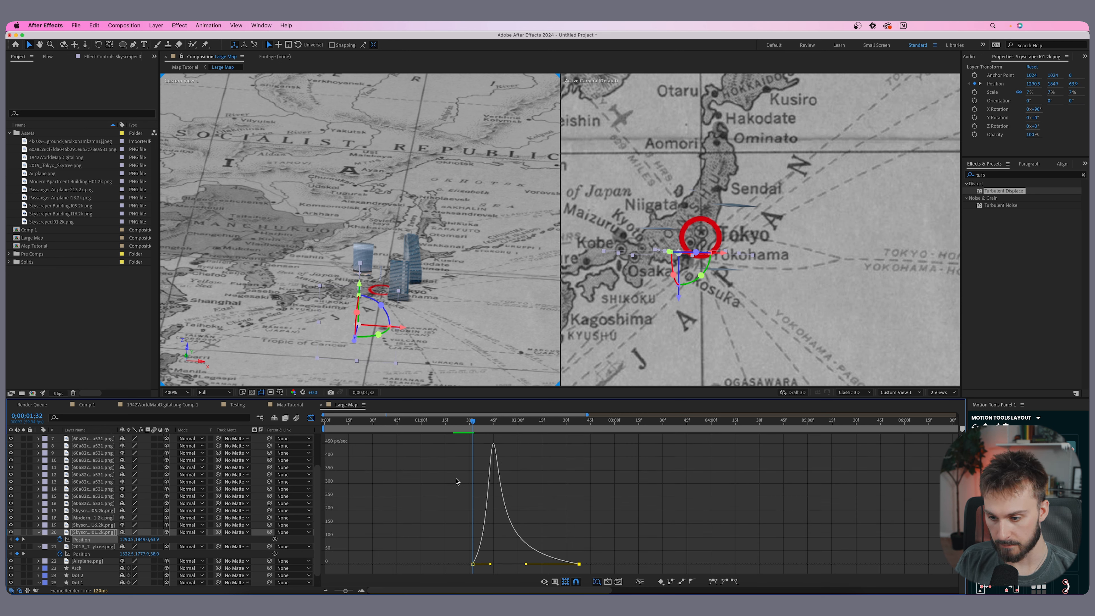
pyautogui.click(311, 418)
# - Shift the Skyscraper 01 layer slightly later so it rises after the skyline
pyautogui.moveTo(560, 532); pyautogui.dragTo(592, 533)
pyautogui.click(477, 422)
pyautogui.moveTo(479, 425); pyautogui.dragTo(520, 427)
# - Set a position keyframe for the Skyscraper Building 04 layer at 1 second 32 frames
pyautogui.click(483, 526)
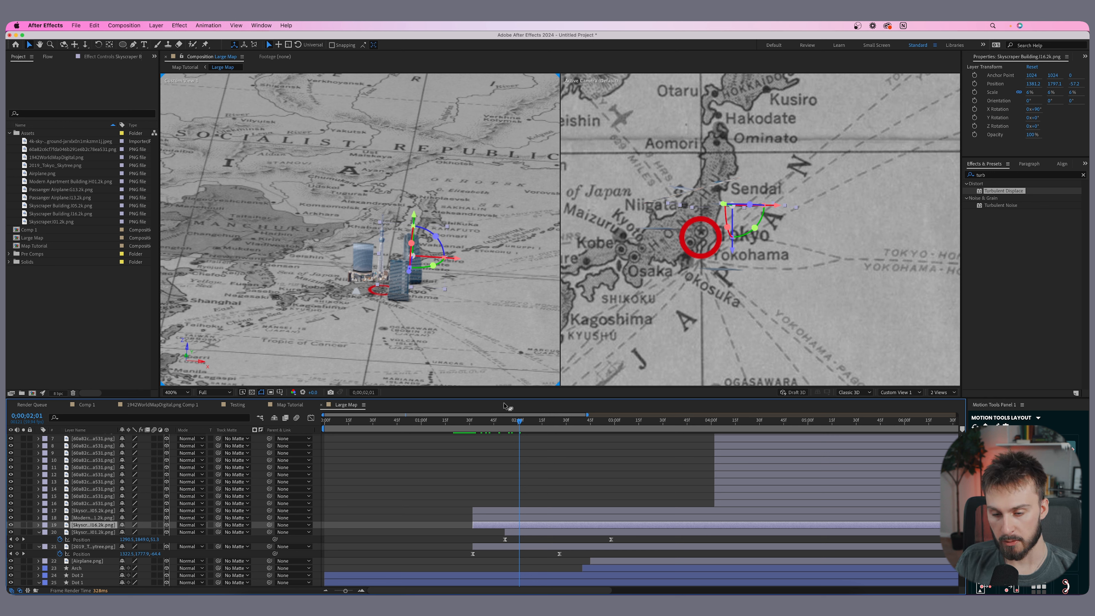
pyautogui.click(474, 422)
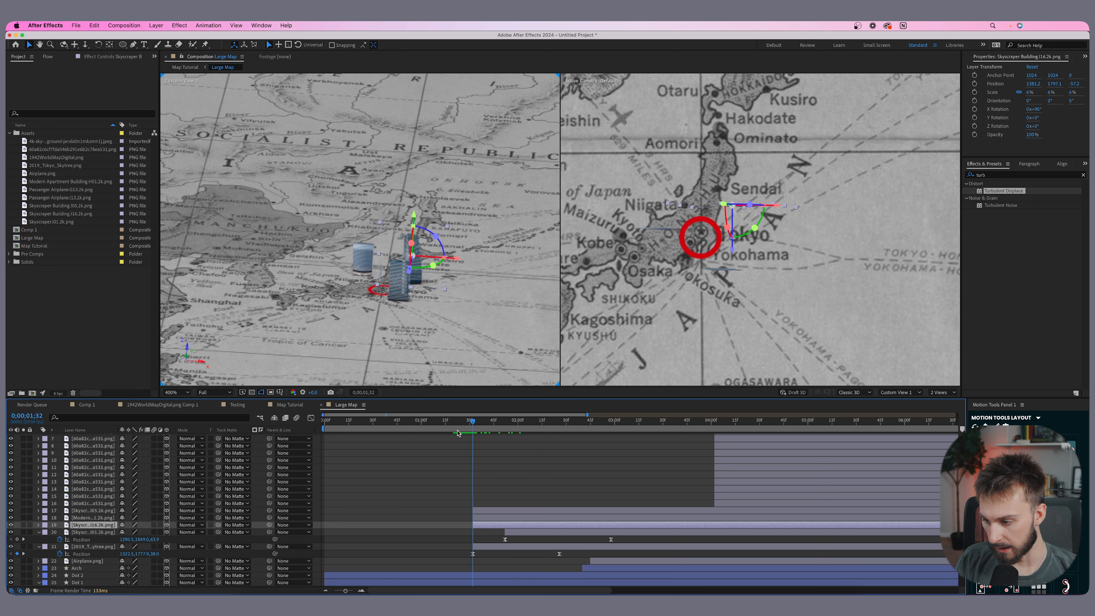
pyautogui.press('p')
pyautogui.hotkey('alt', 'shift', 'p')
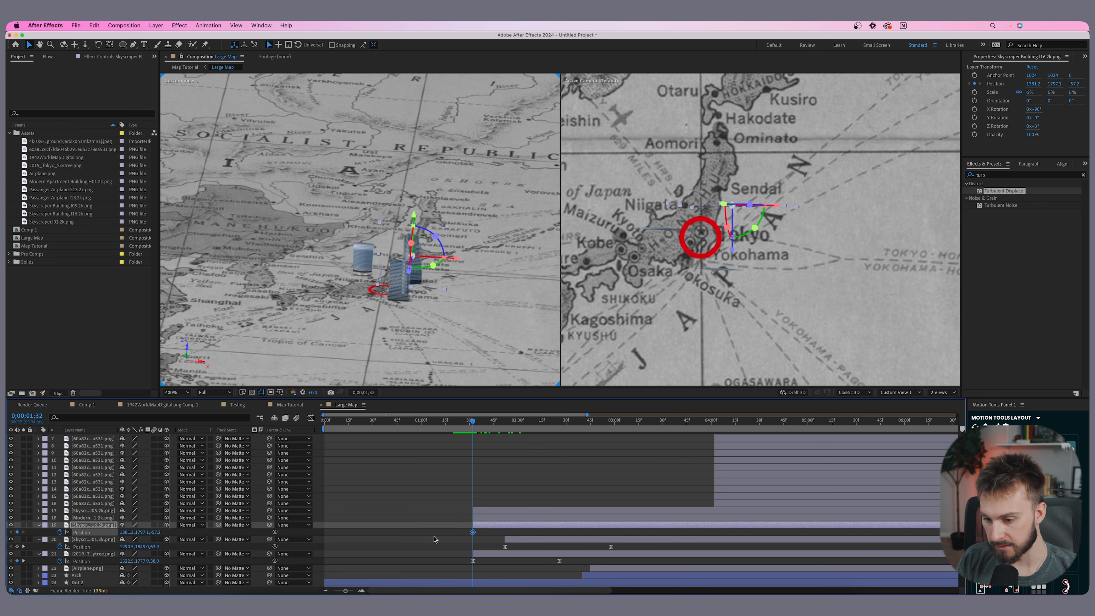